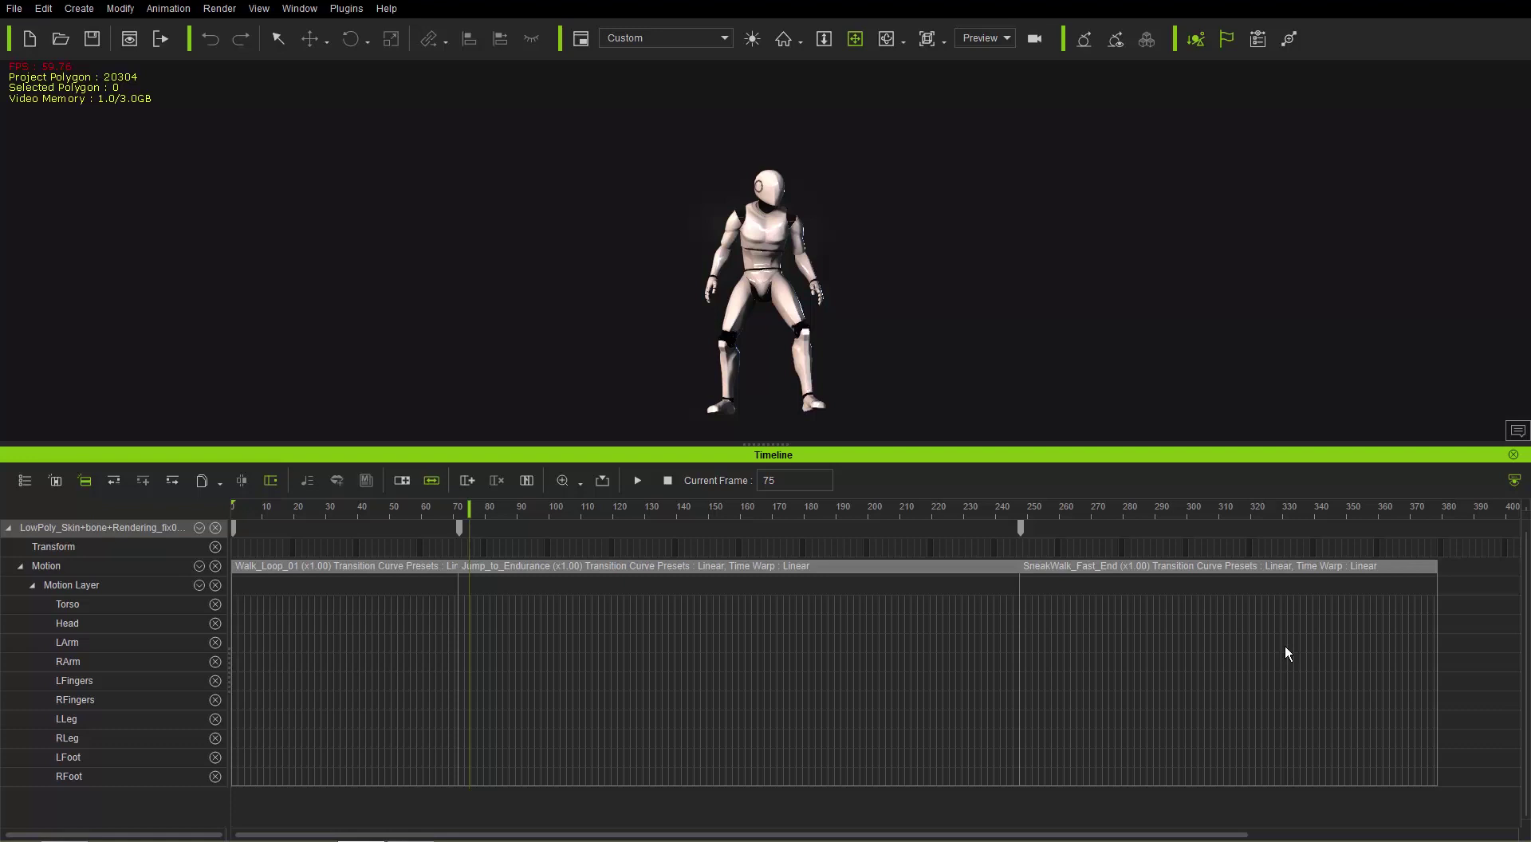
- Select the mannequin and inspect its Walk_Loop_01, Jump_to_Endurance and SneakWalk_Fast_End motion clips in turn
click(773, 243)
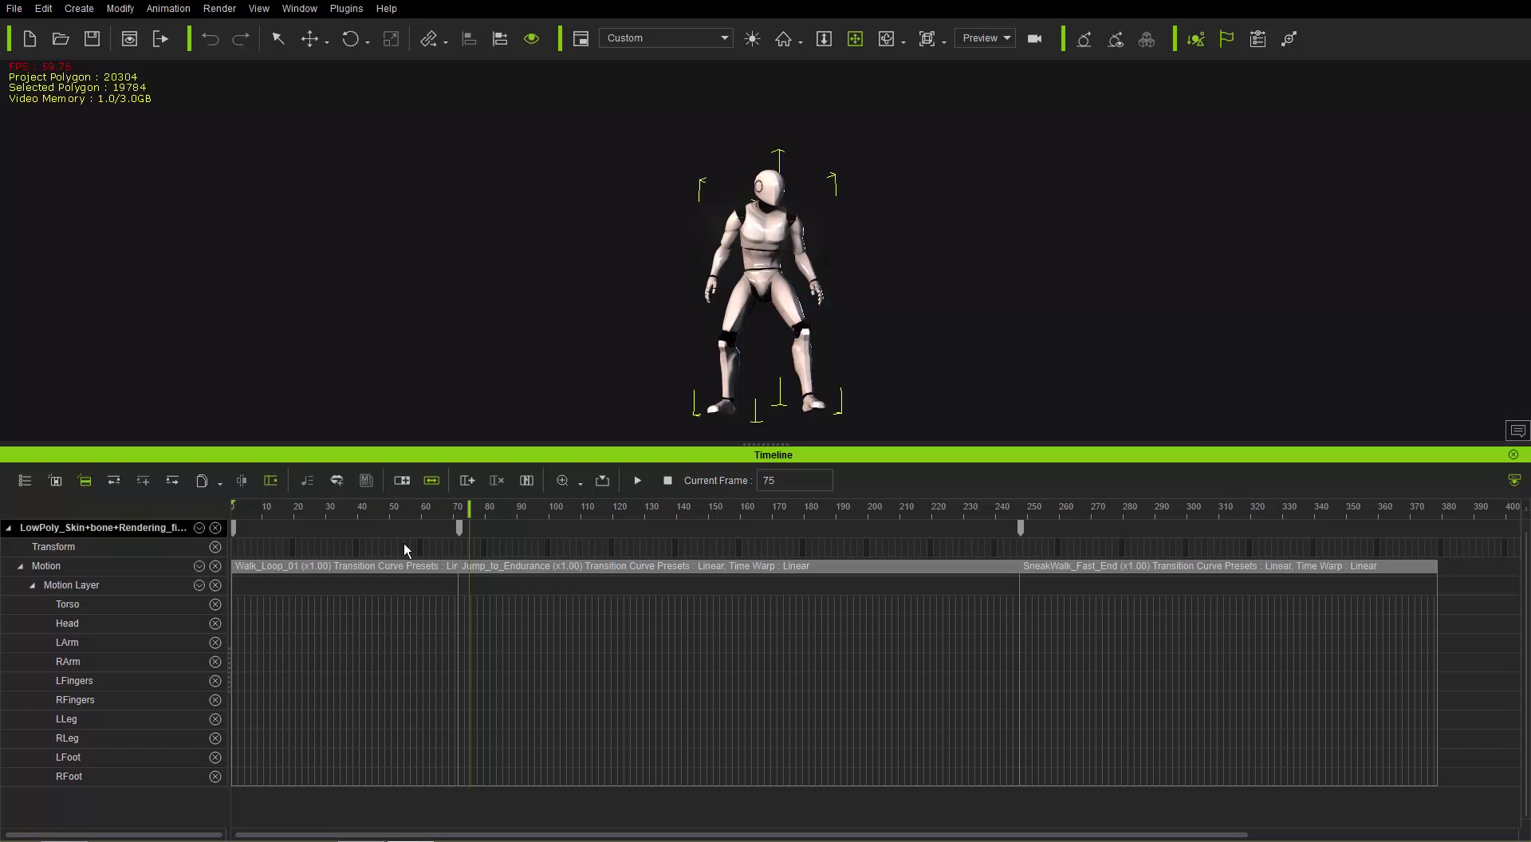
click(340, 566)
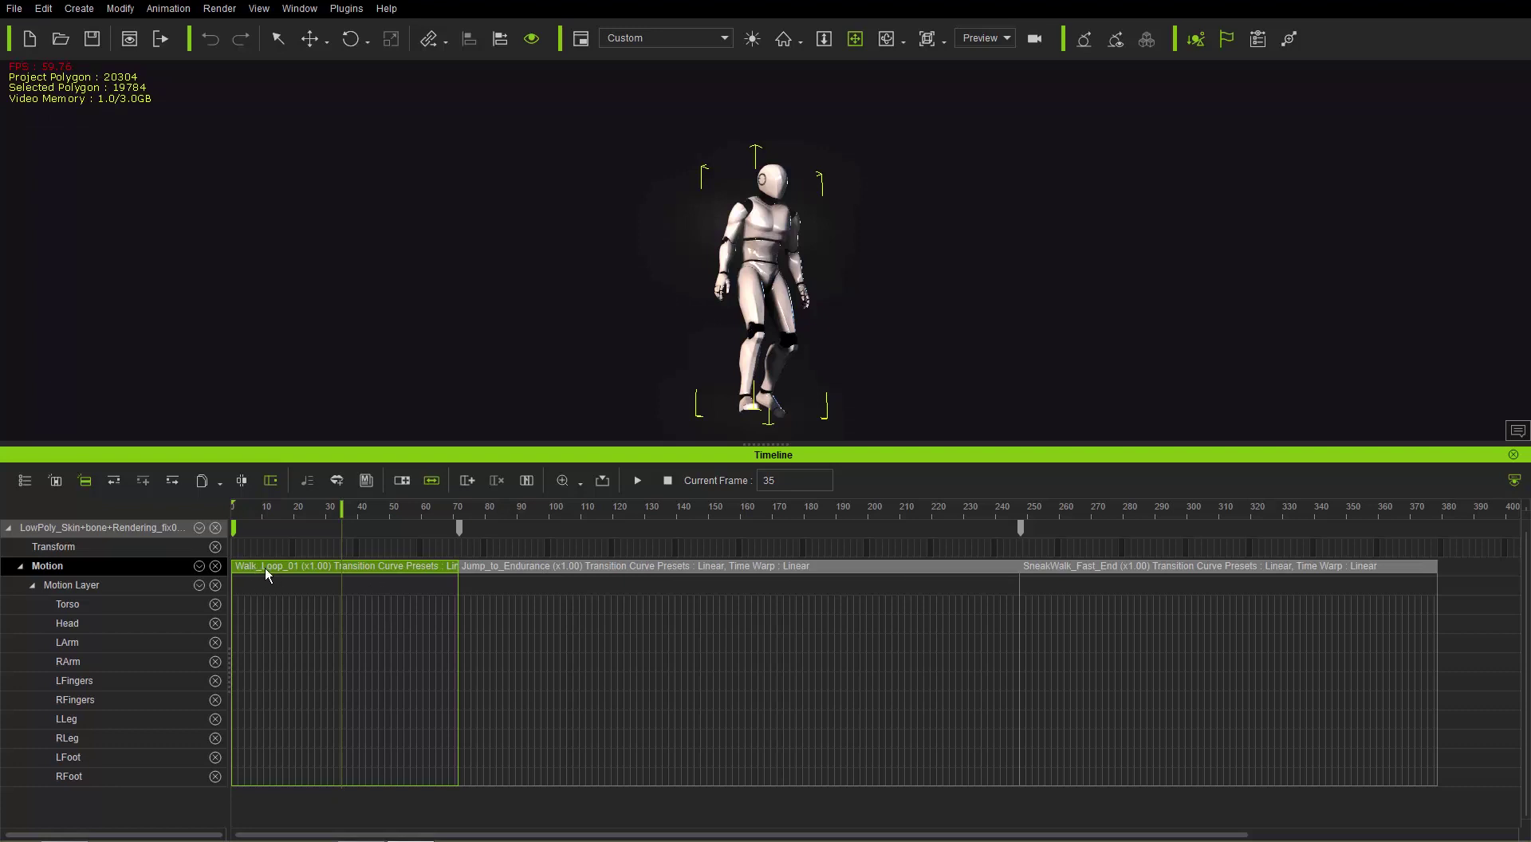
click(596, 565)
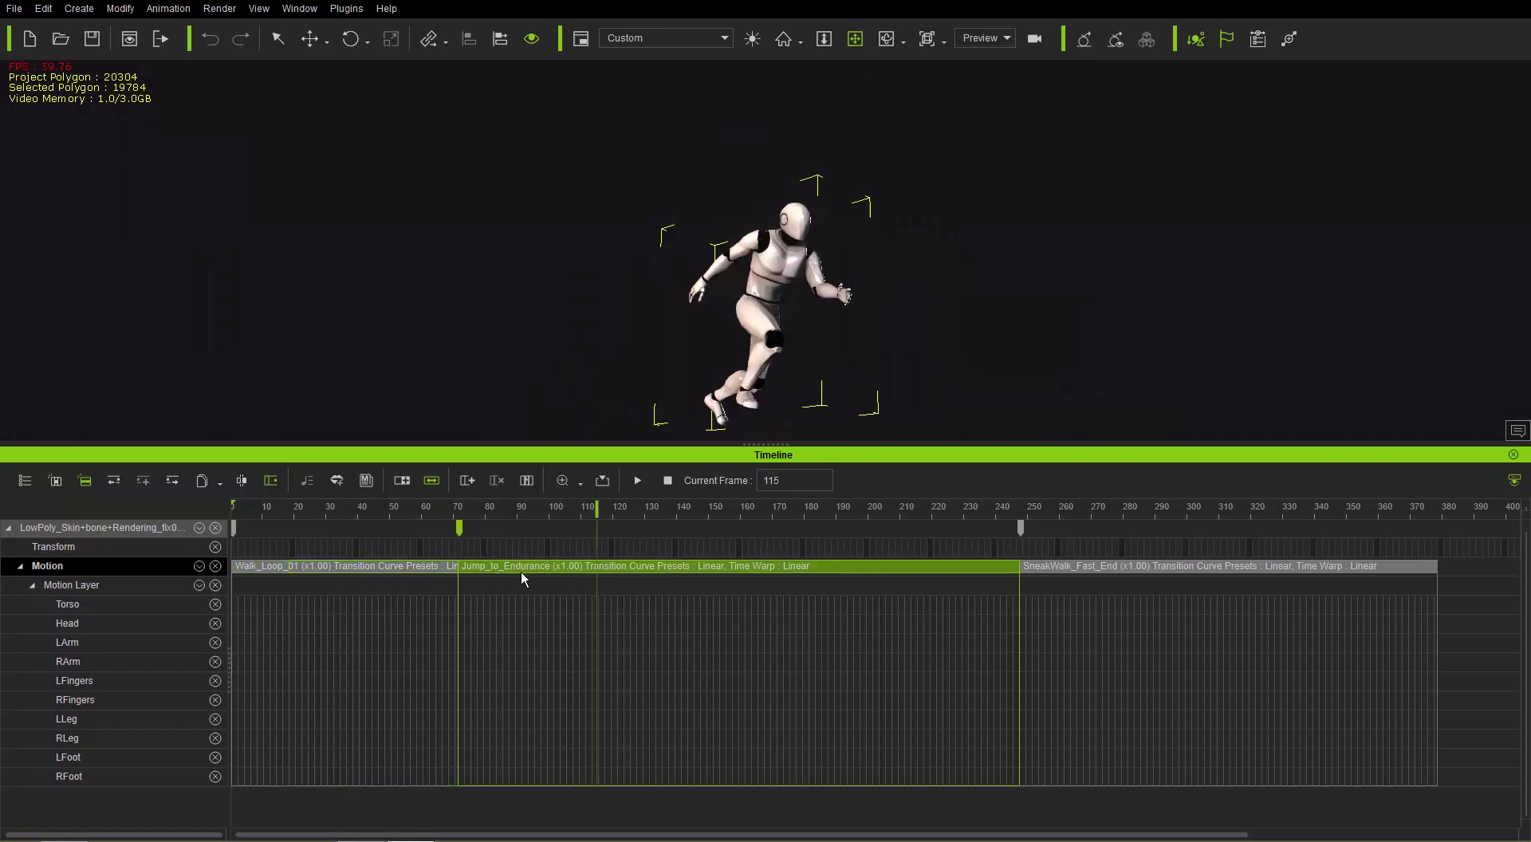
click(1070, 567)
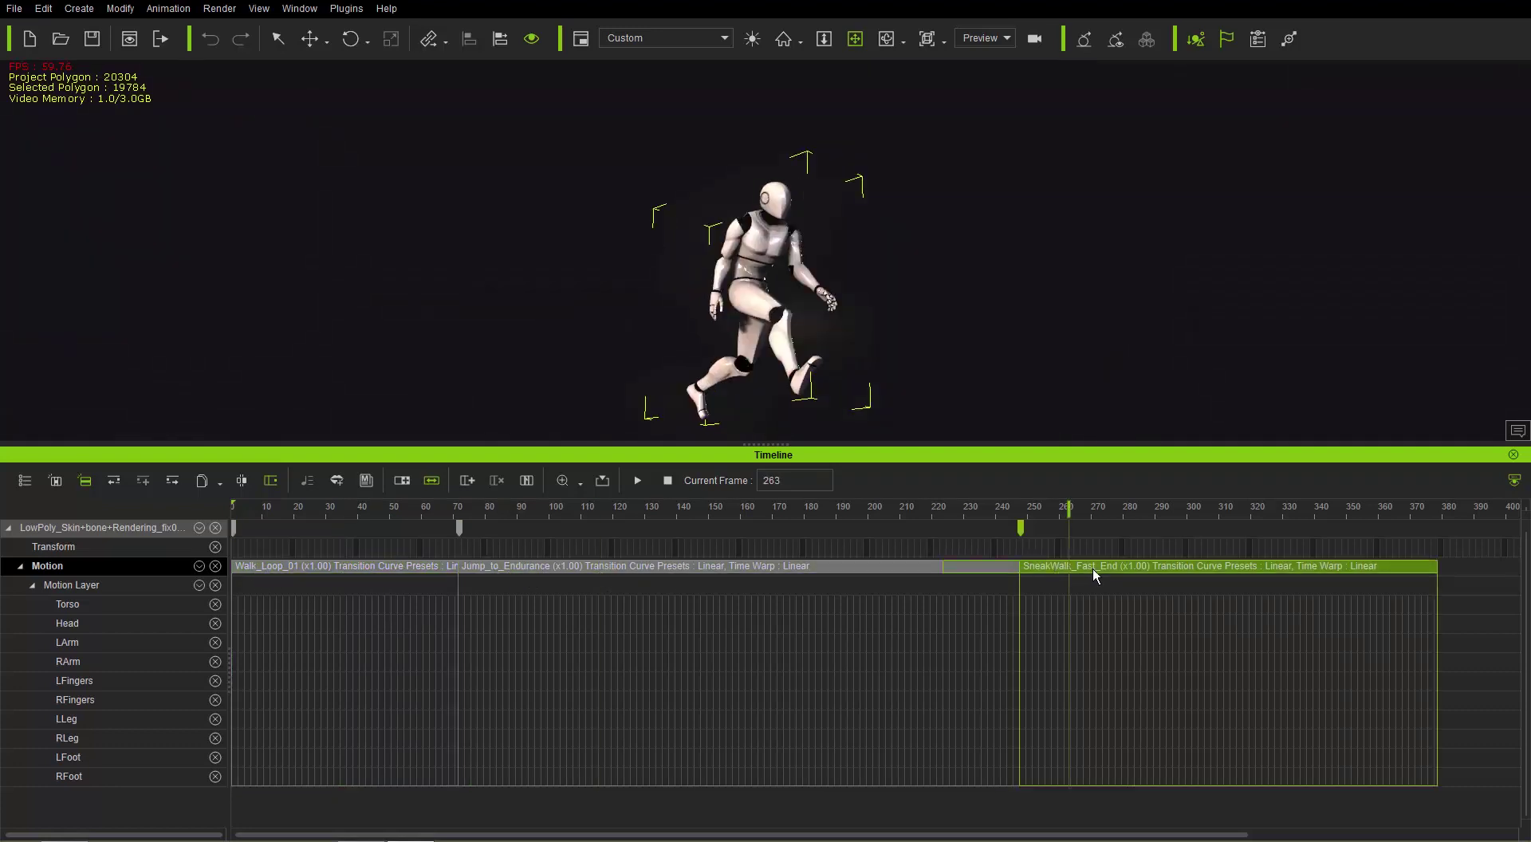
- Play the combined three-clip animation from the start of the timeline to review the motion
drag(396, 514, 227, 510)
key(space)
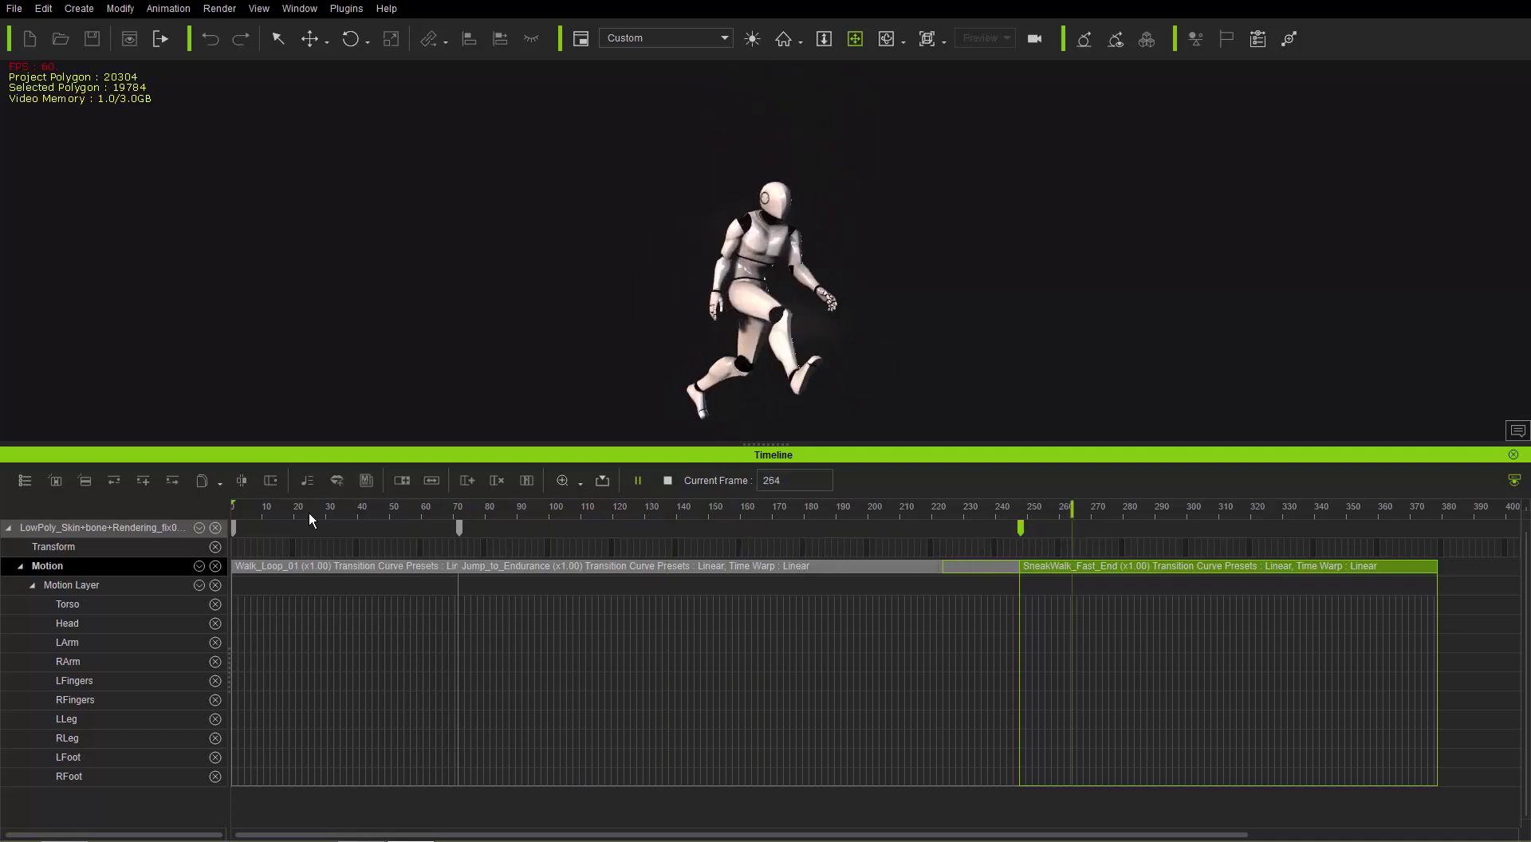
key(space)
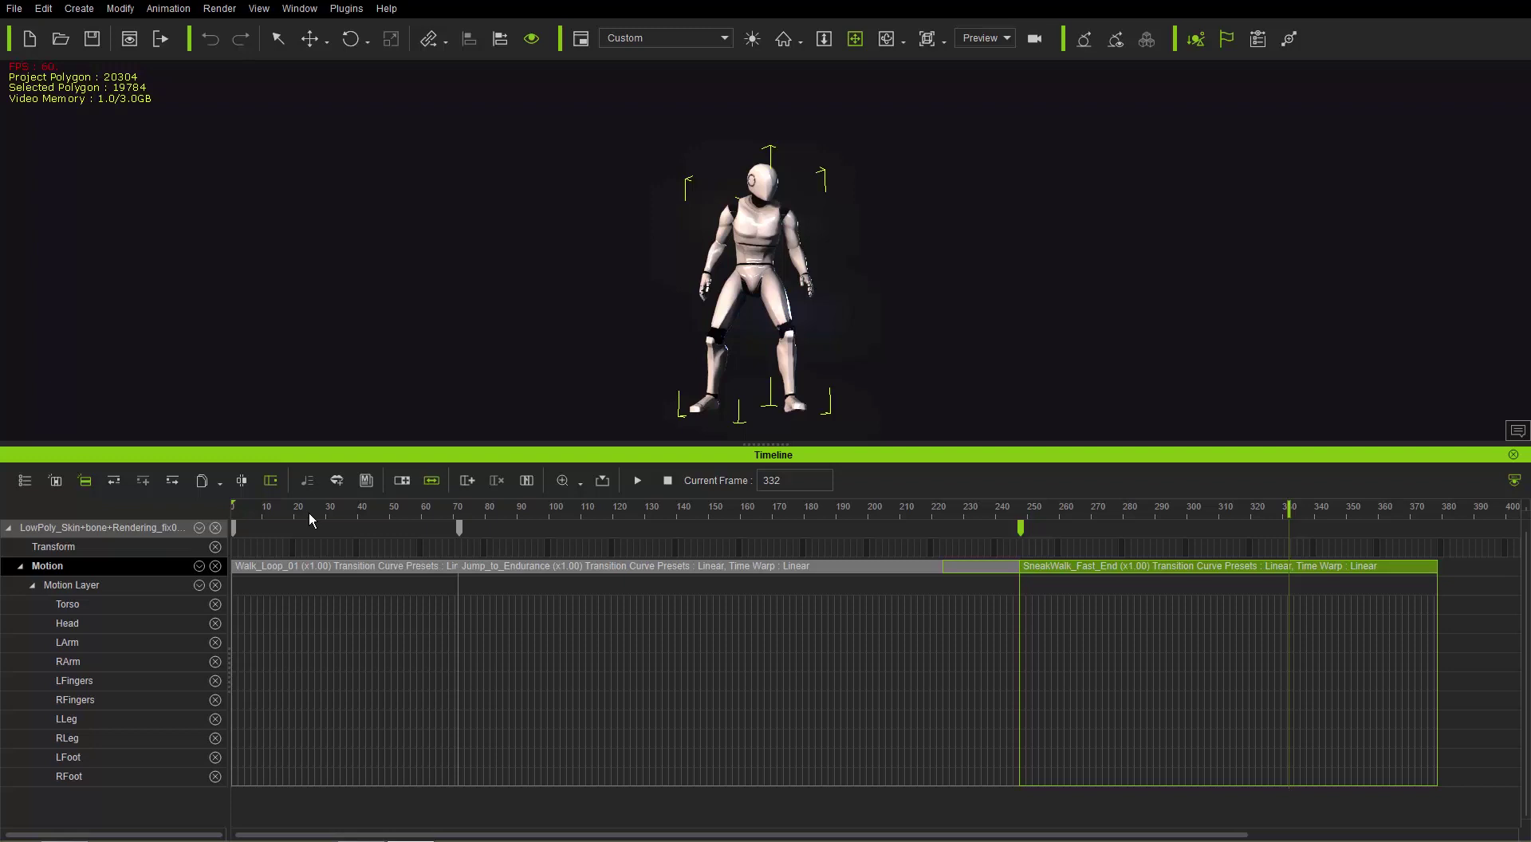
drag(294, 511, 228, 511)
key(space)
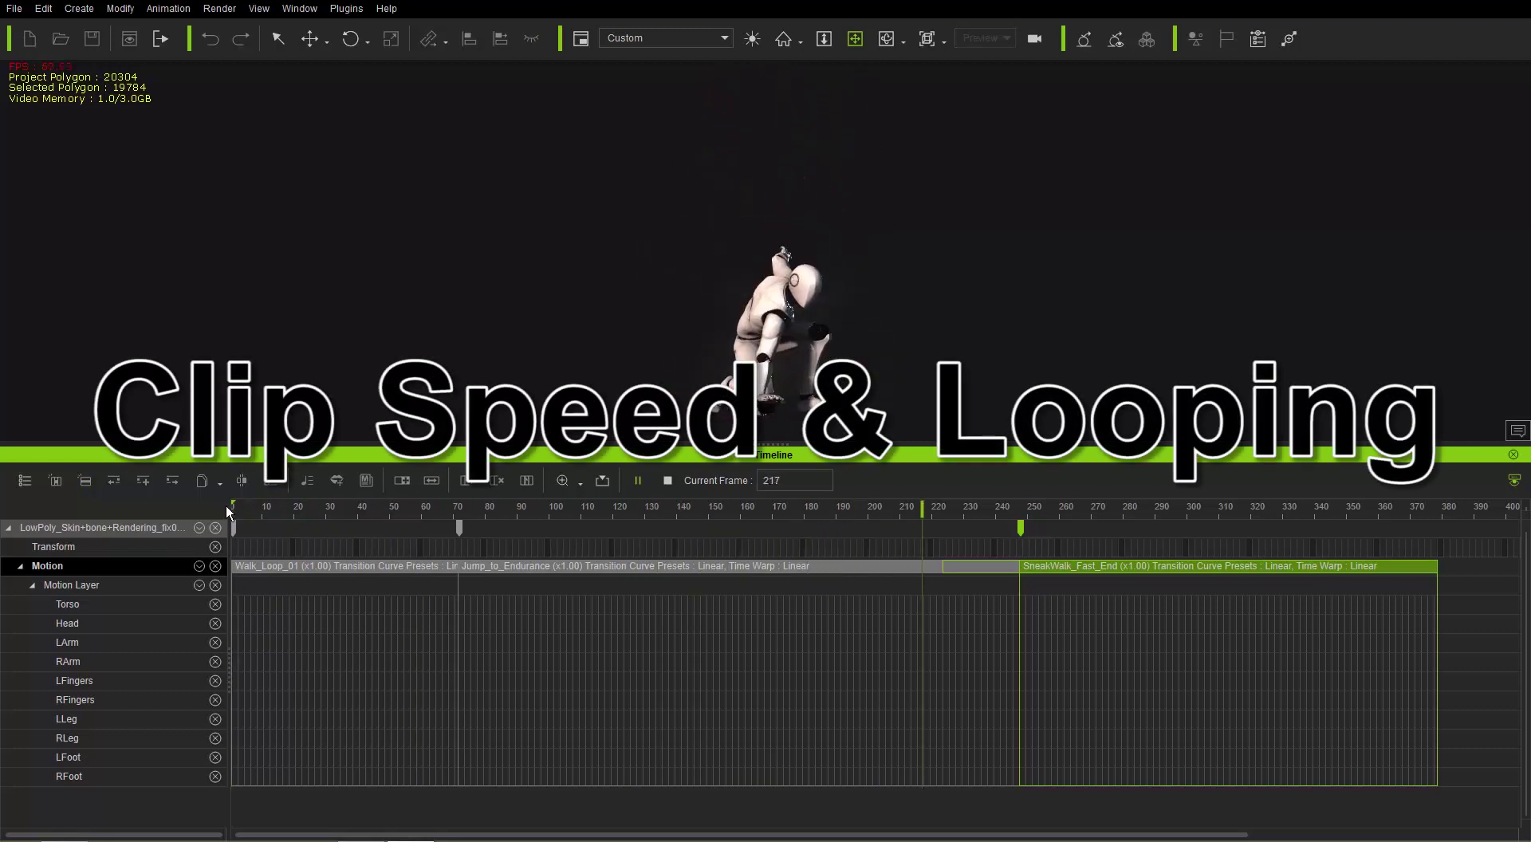
key(space)
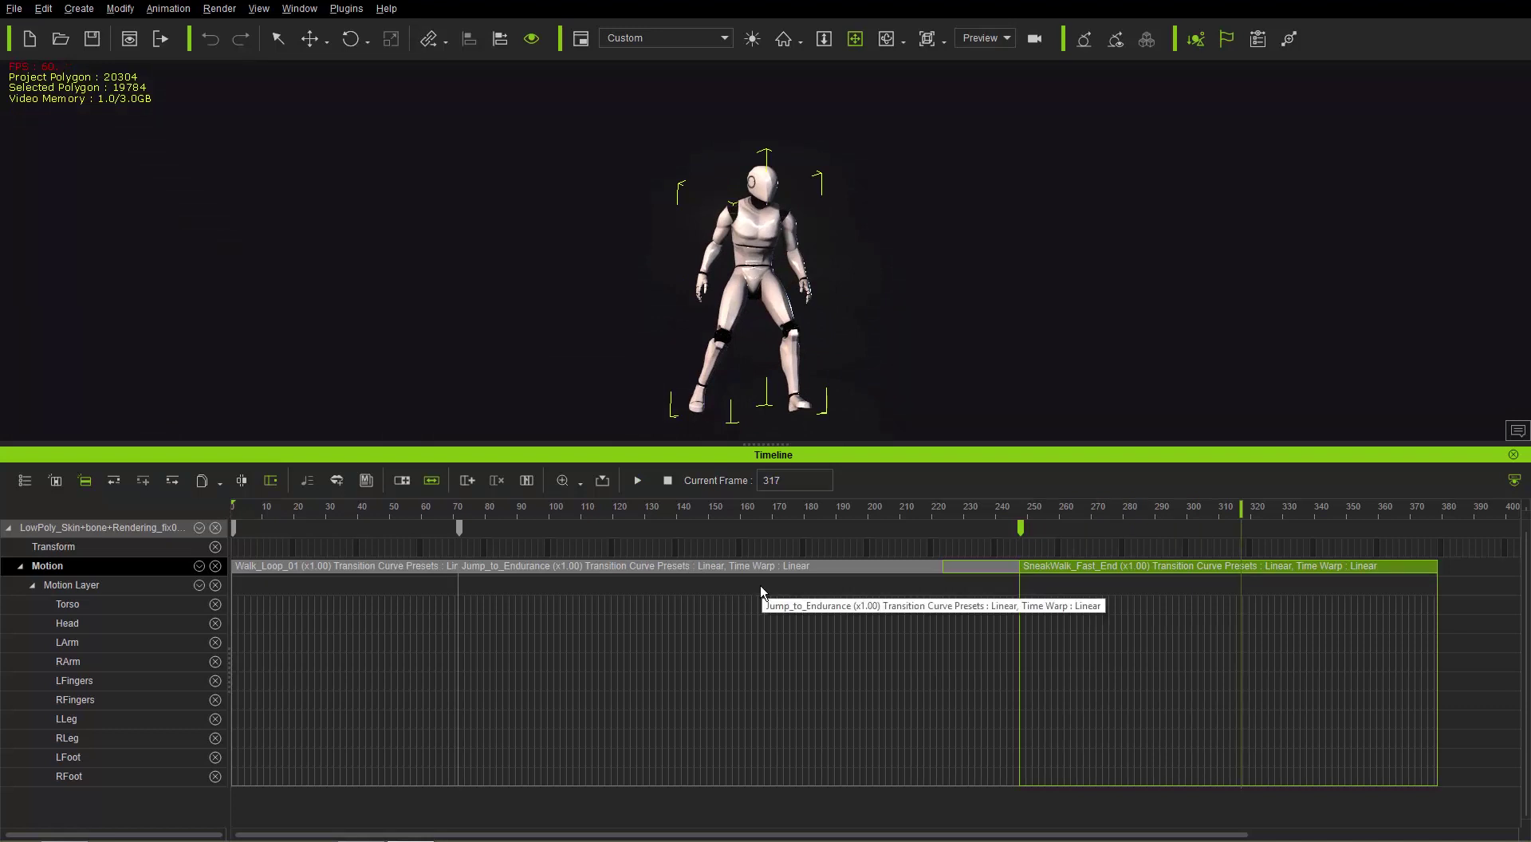
- Move the Jump_to_Endurance and SneakWalk_Fast_End clips together along the timeline so the jump starts at about frame 186
ctrl+scroll(836, 577, down, 1)
ctrl+scroll(836, 578, up, 2)
ctrl+scroll(836, 577, down, 2)
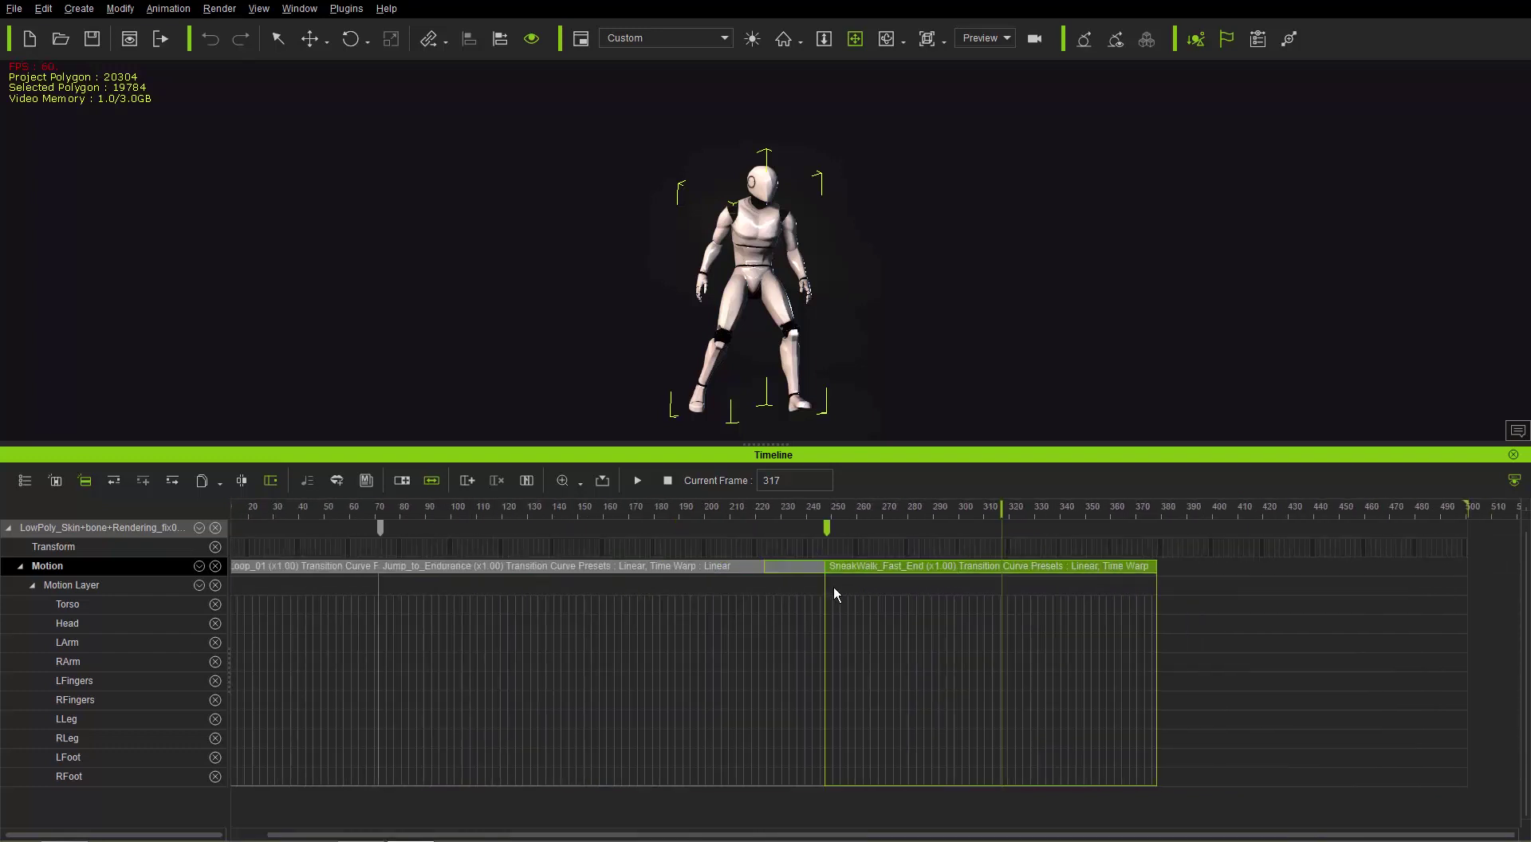
click(594, 568)
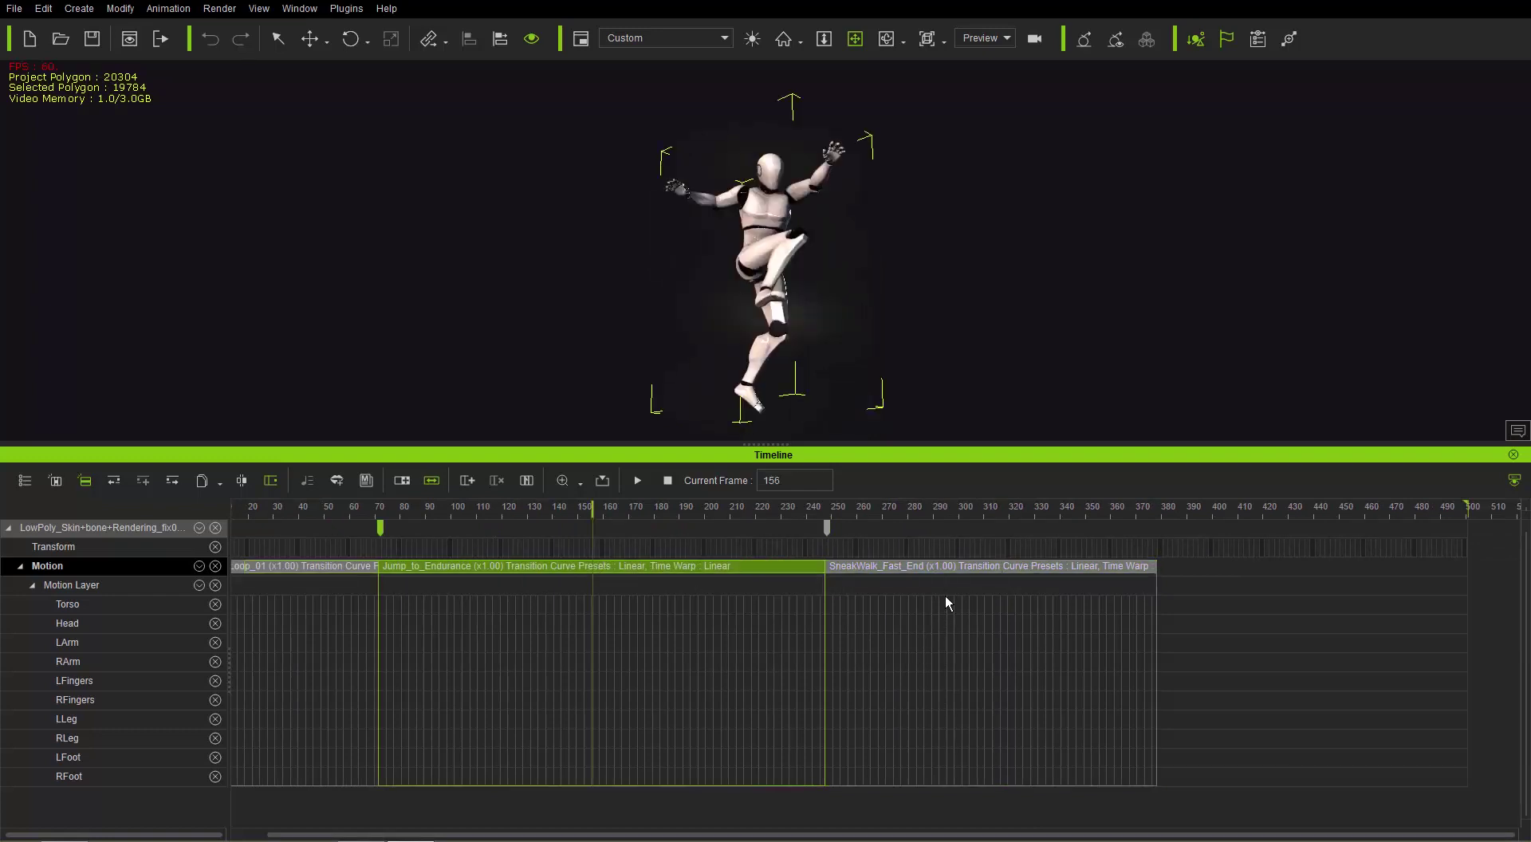
ctrl+click(958, 567)
drag(542, 563, 839, 567)
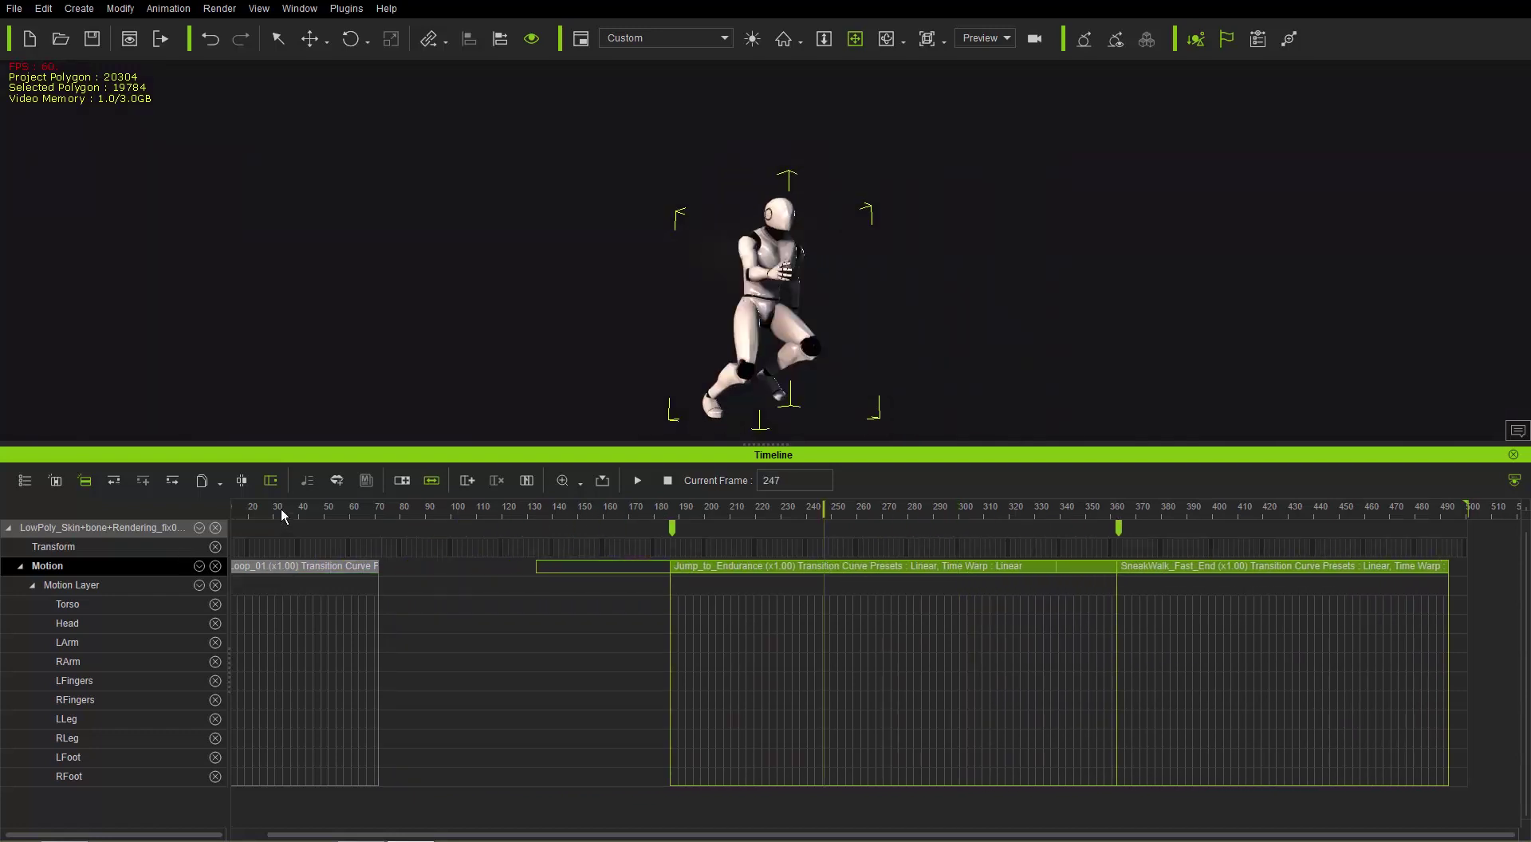
- Stretch the Walk_Loop_01 clip to about frame 141 for a speed of x0.50 and play it back
drag(281, 506, 260, 507)
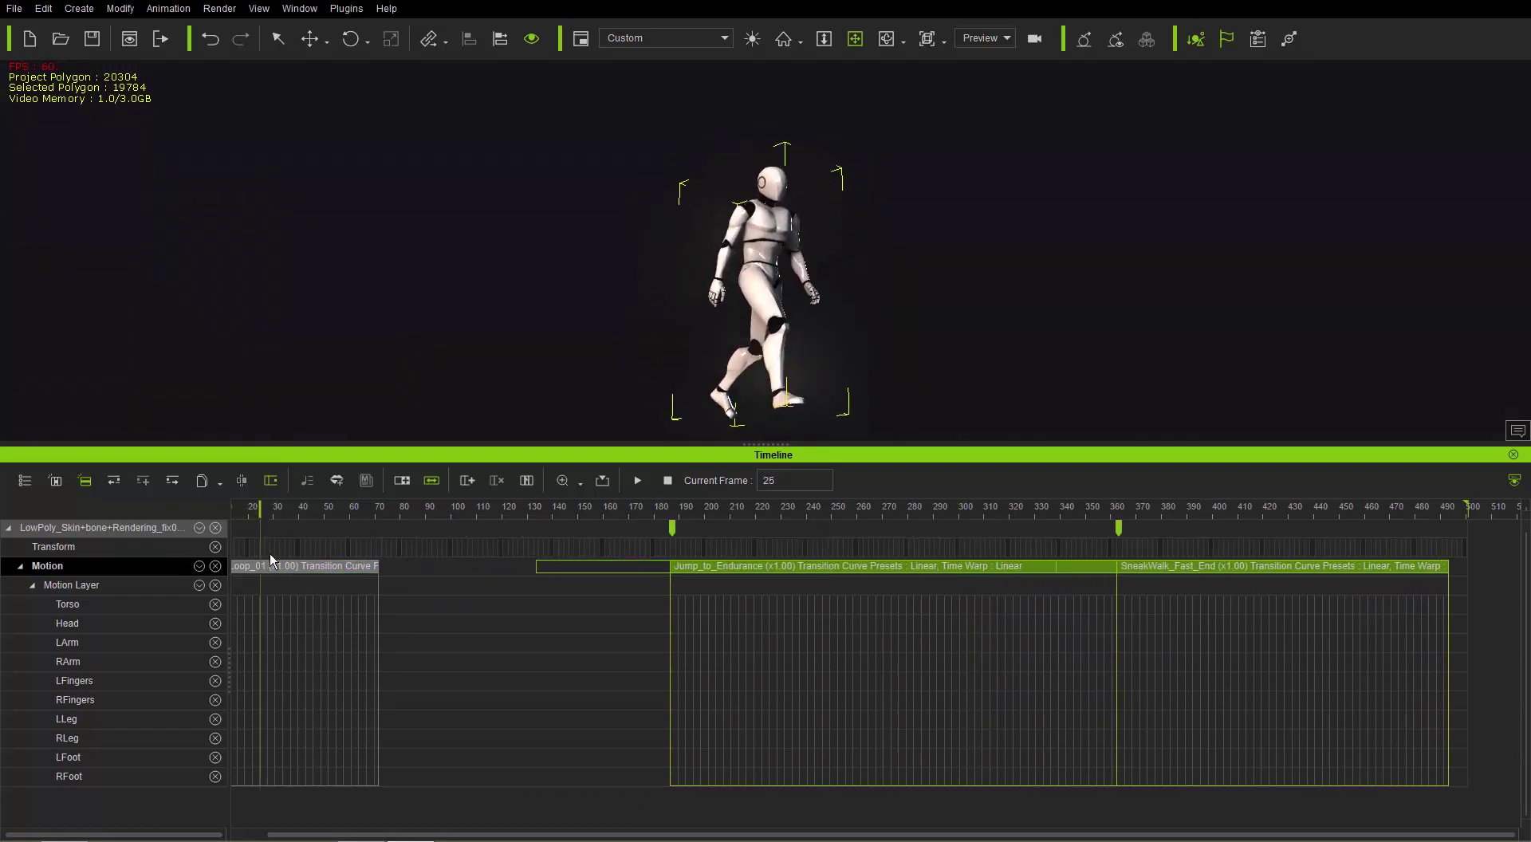
scroll(280, 575, up, 5)
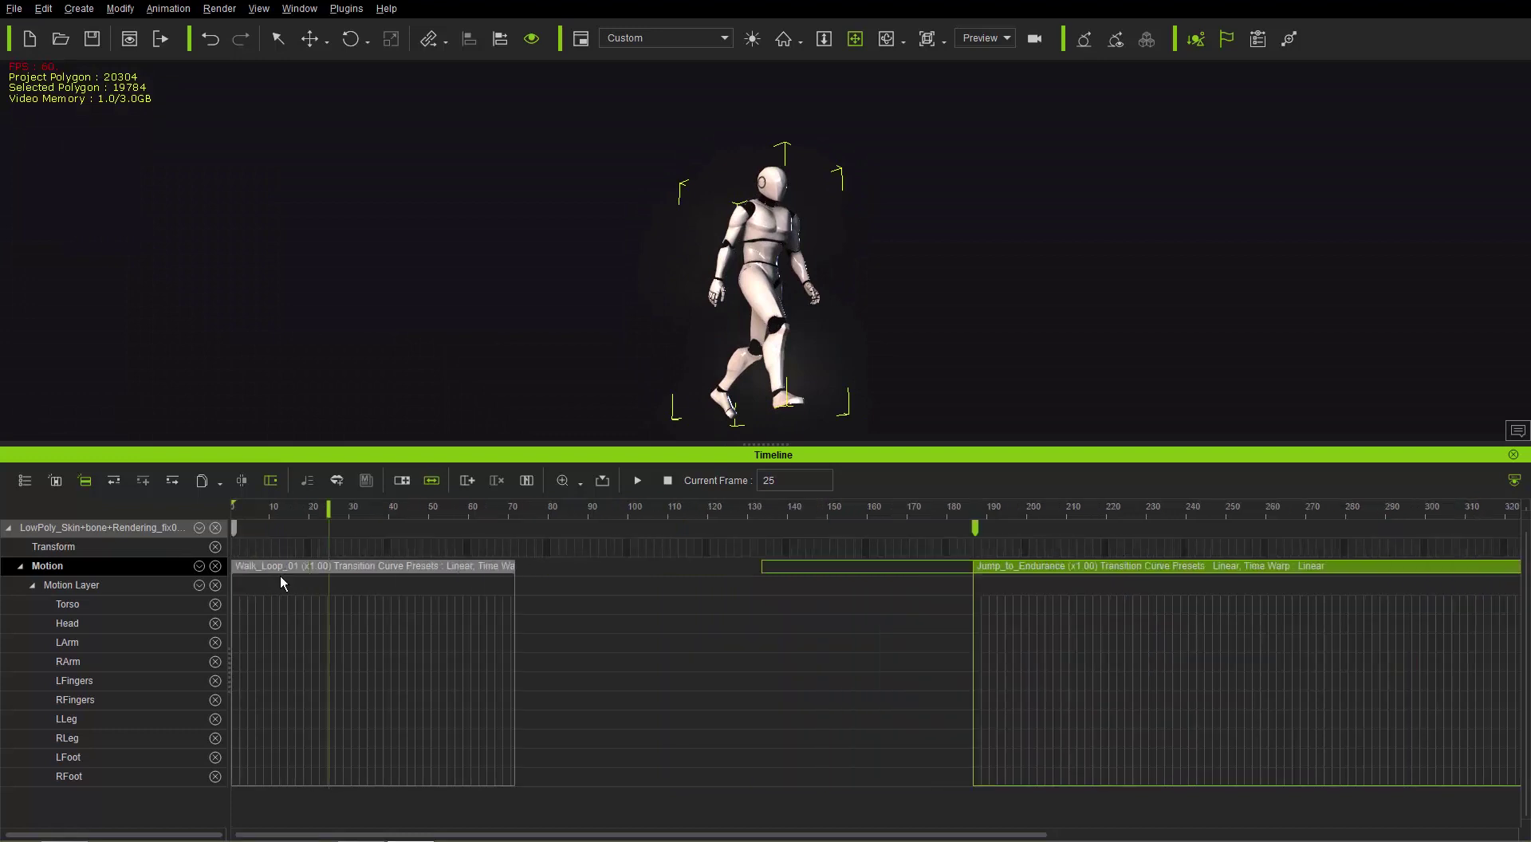
click(370, 568)
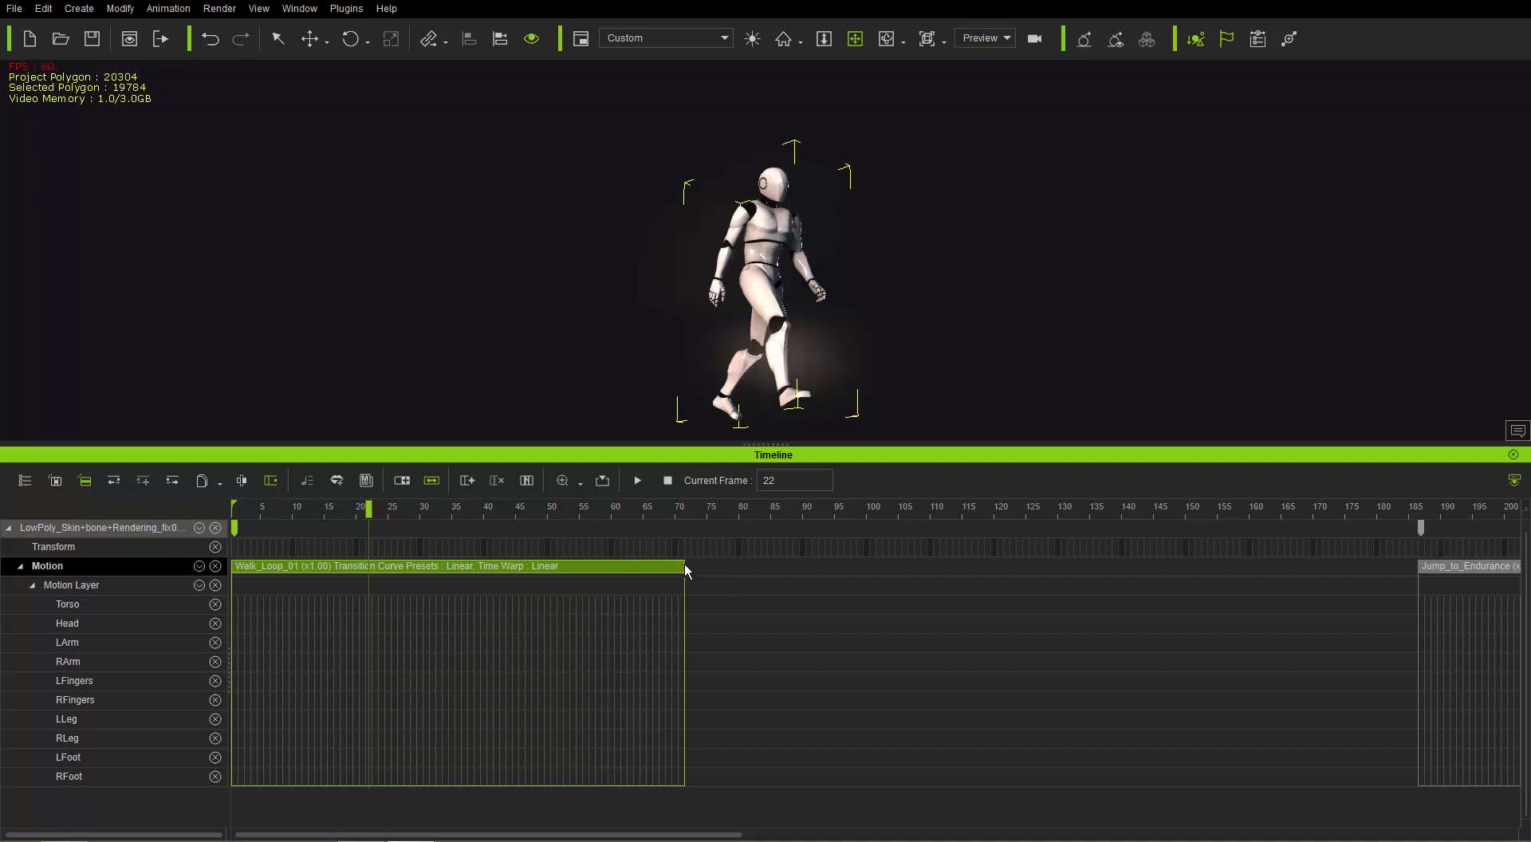
drag(683, 564, 1132, 528)
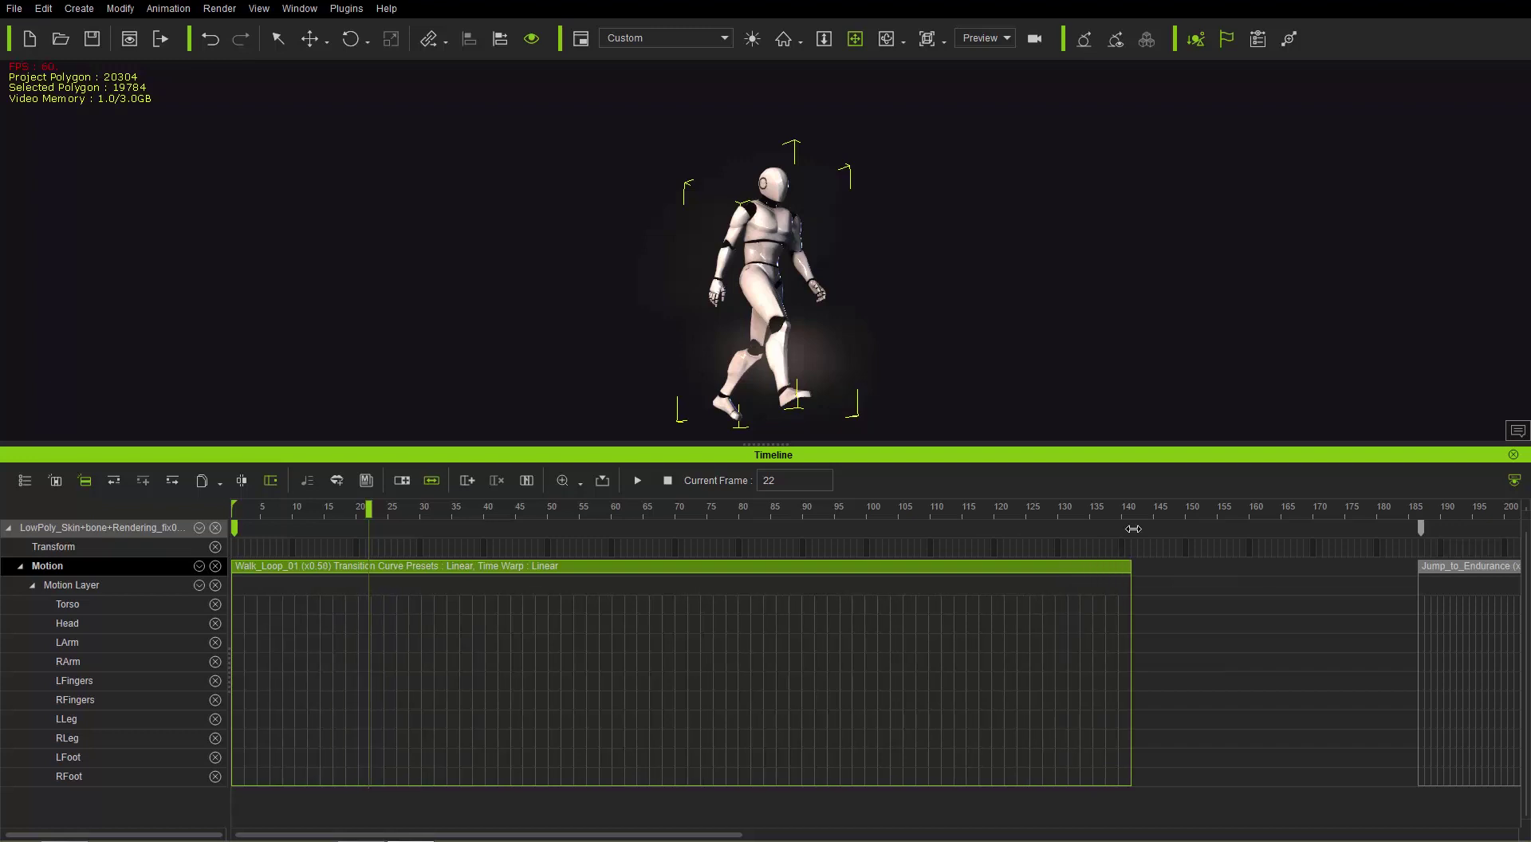
drag(310, 510, 222, 512)
key(space)
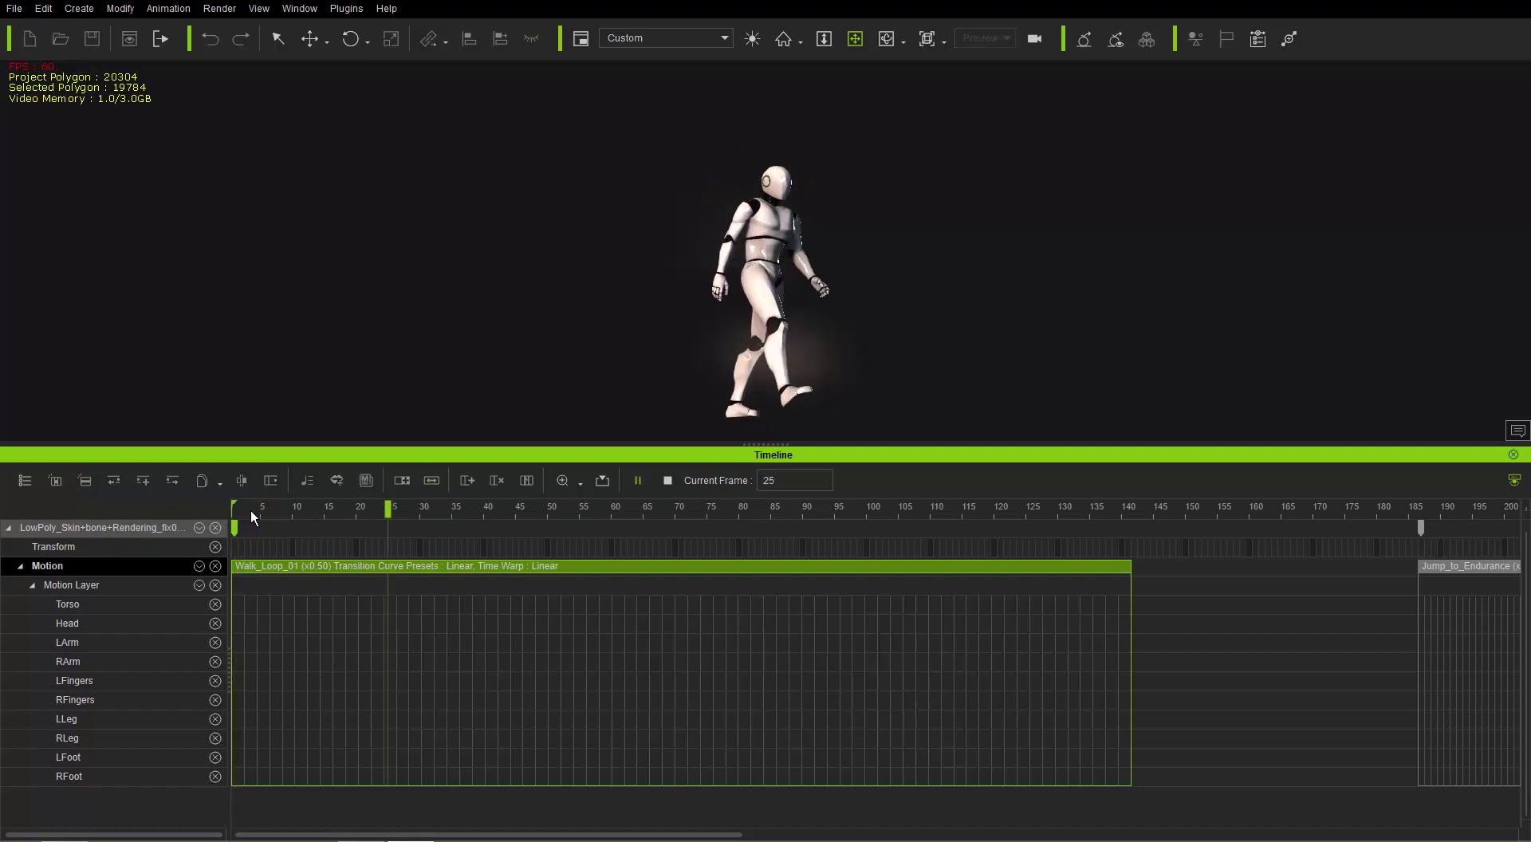
key(space)
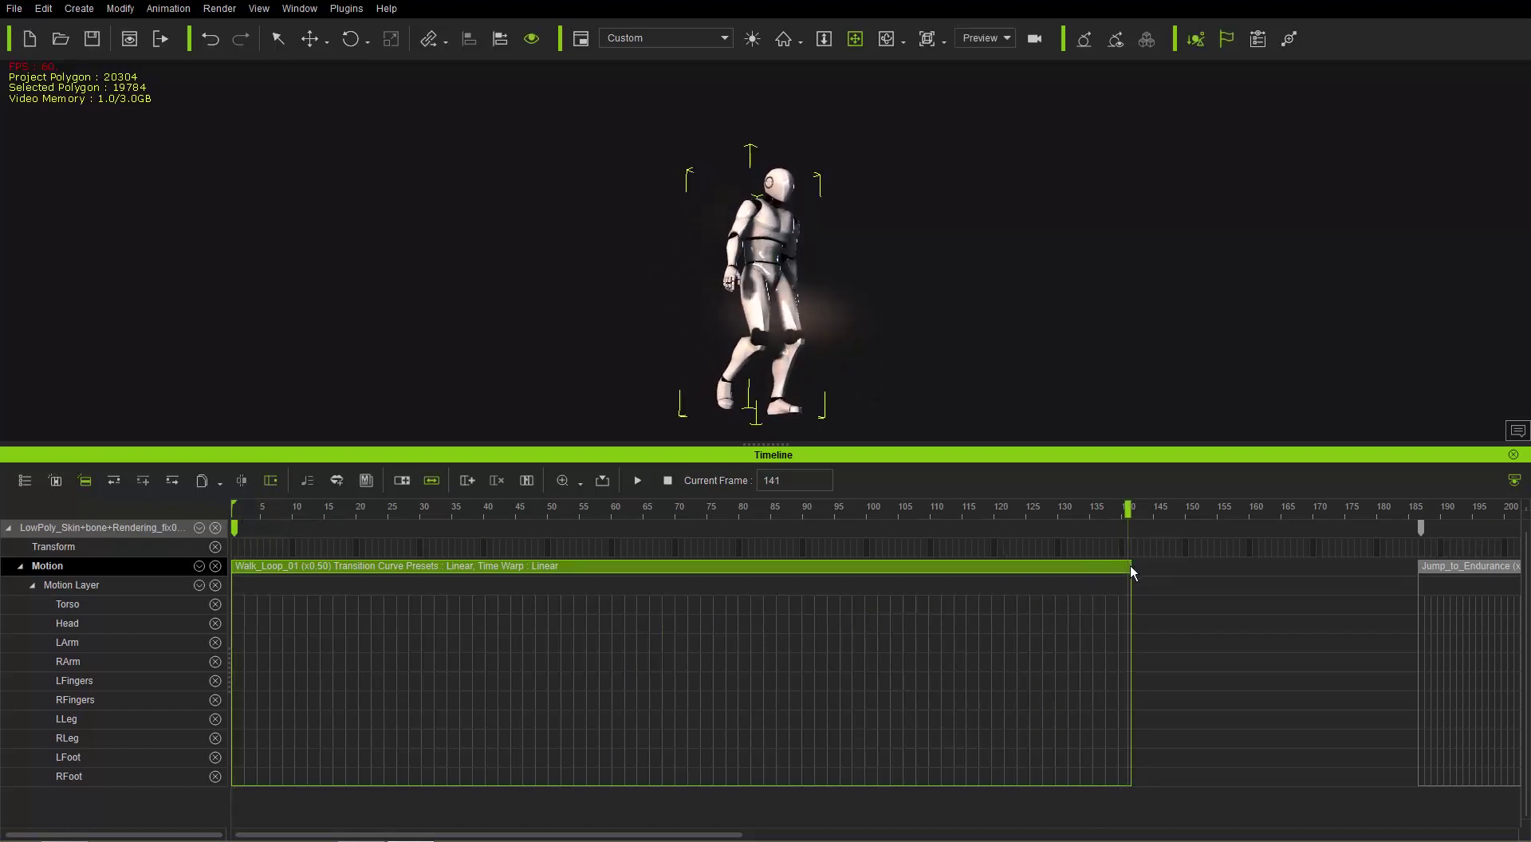
- Shorten the Walk_Loop_01 clip to about frame 35 for a speed of x2.03 and play it back
drag(1133, 571, 456, 565)
key(space)
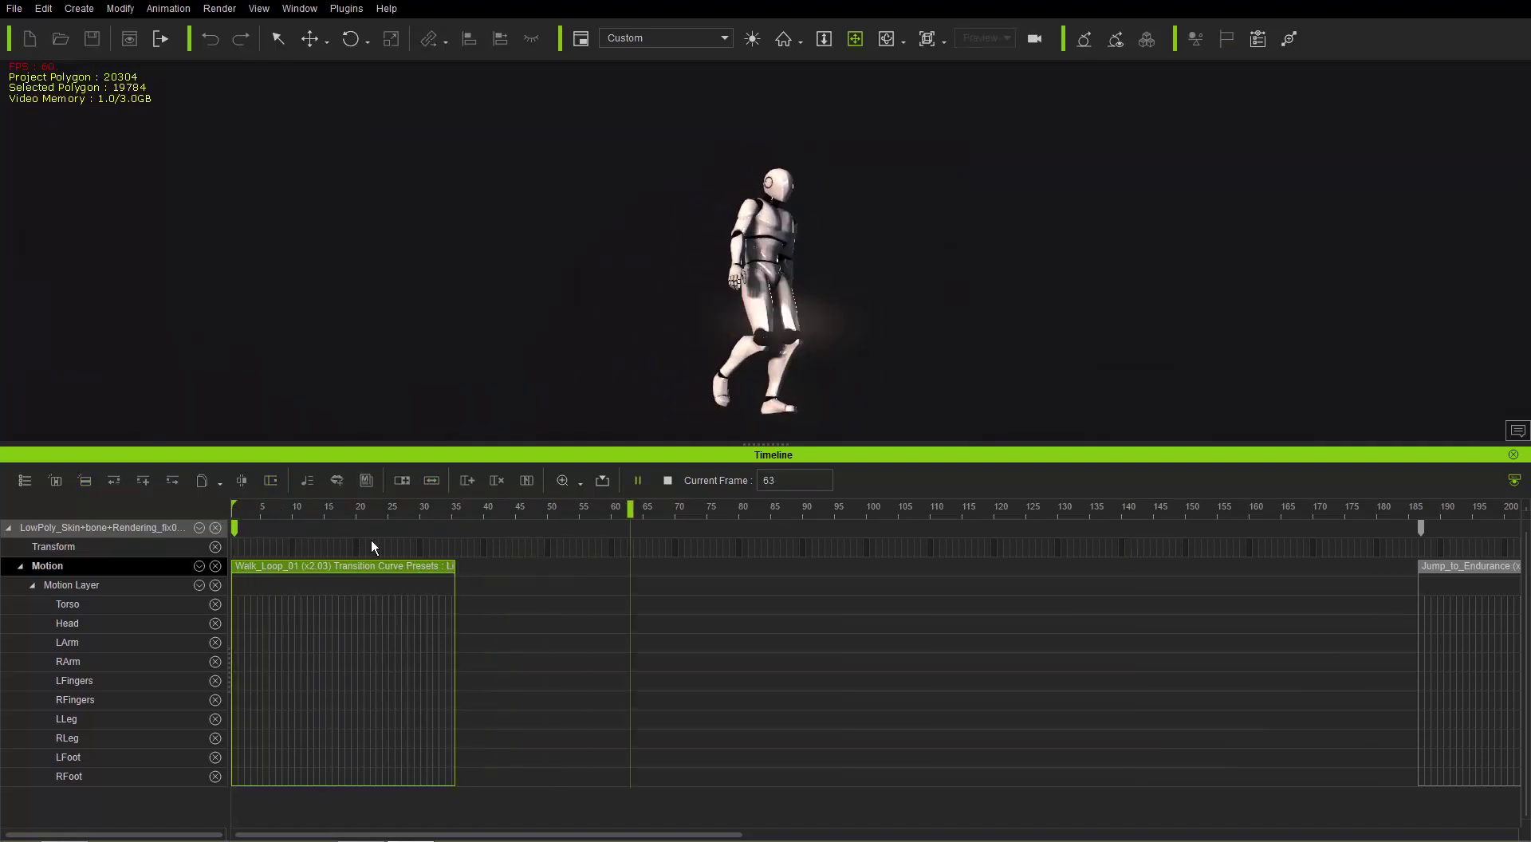
key(space)
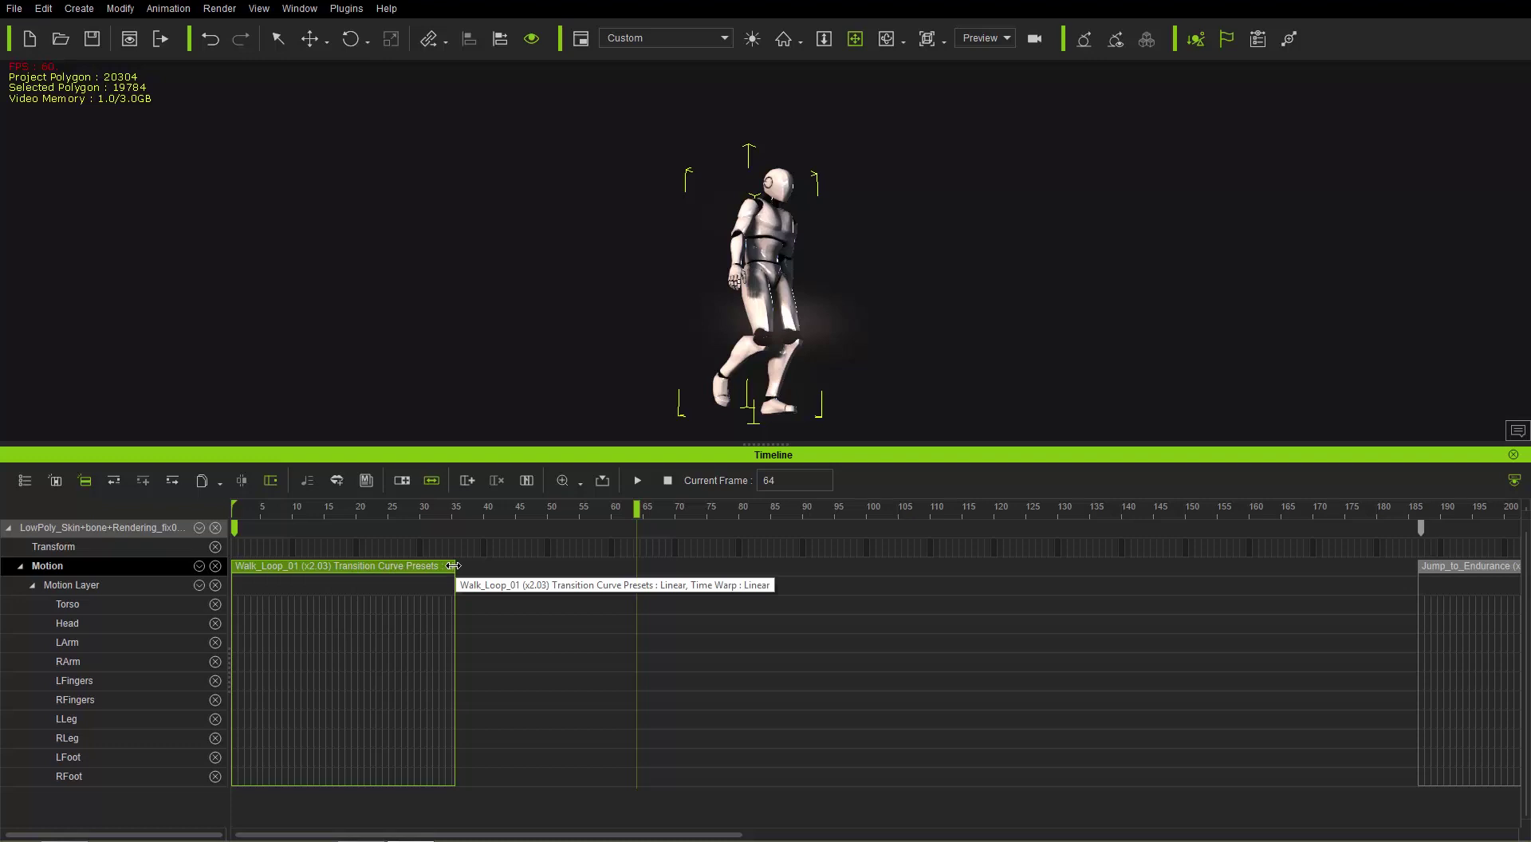
- Set the Walk_Loop_01 clip's speed to x1.20 by resizing it to end at about frame 59, and play it back
drag(453, 565, 614, 566)
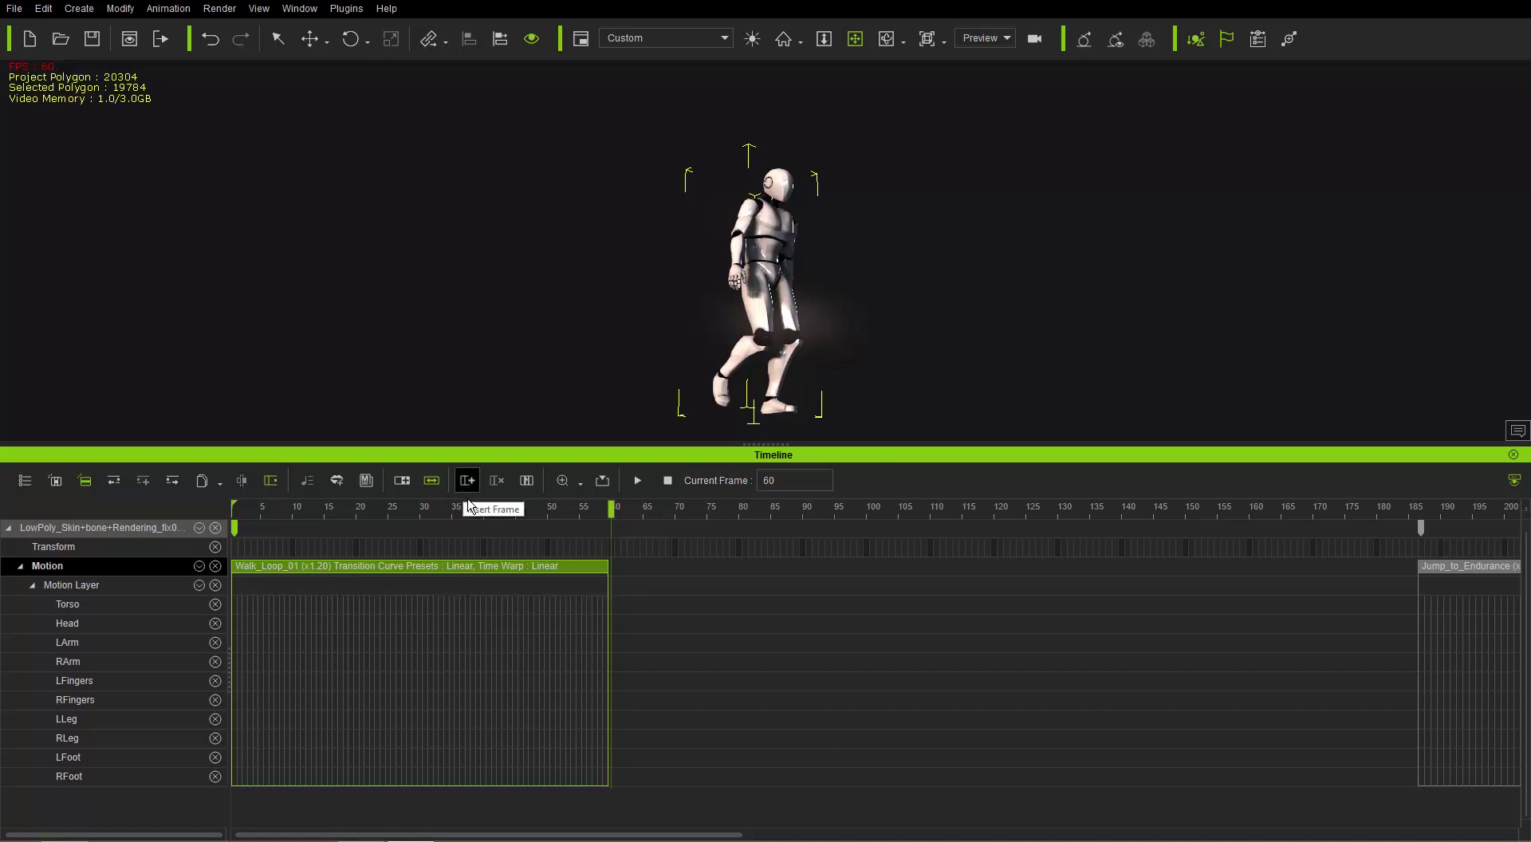
key(space)
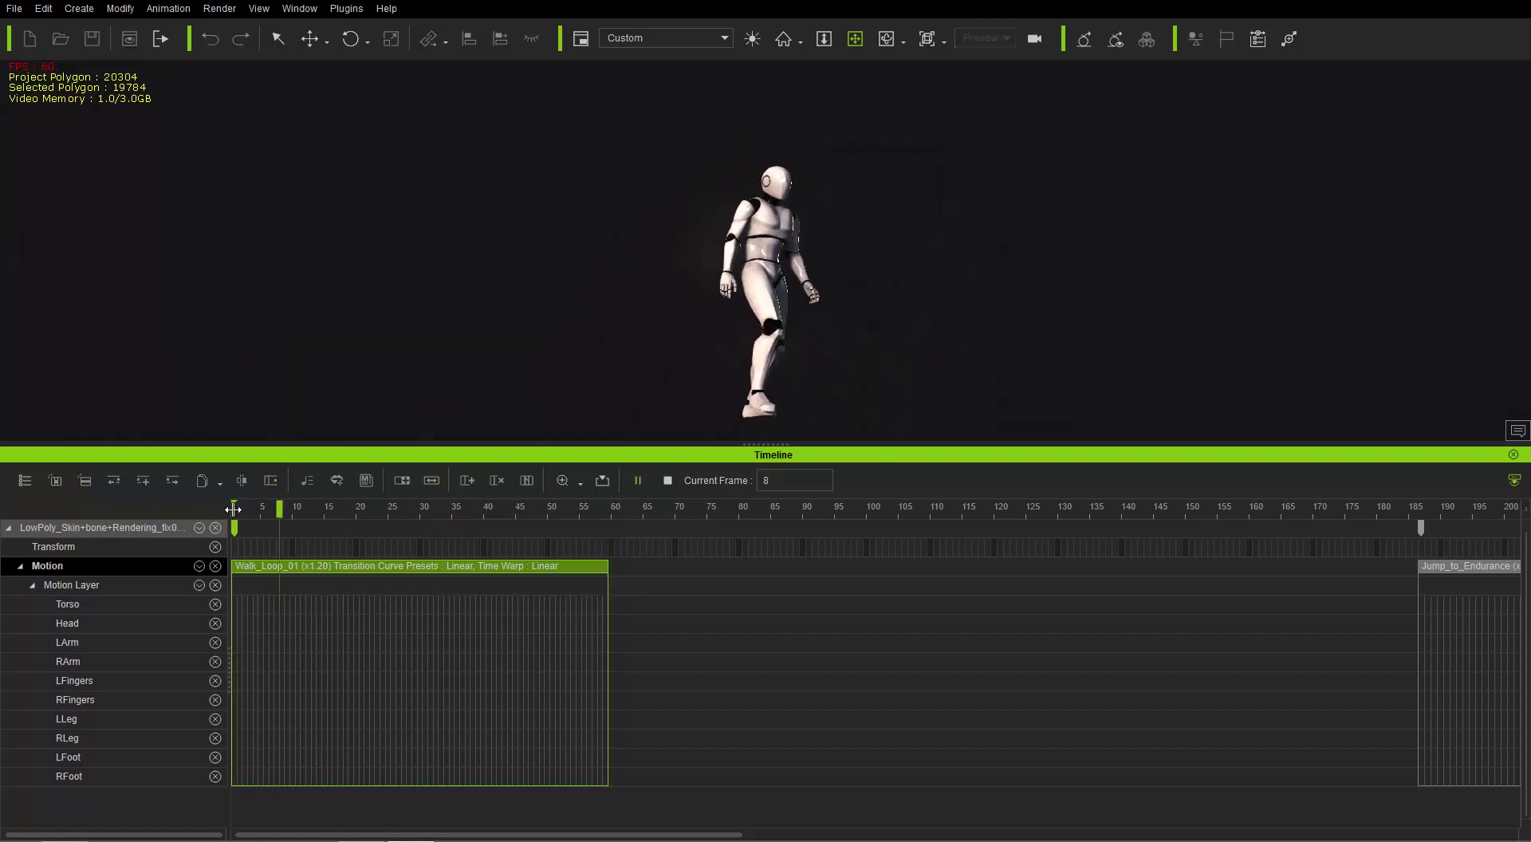
key(space)
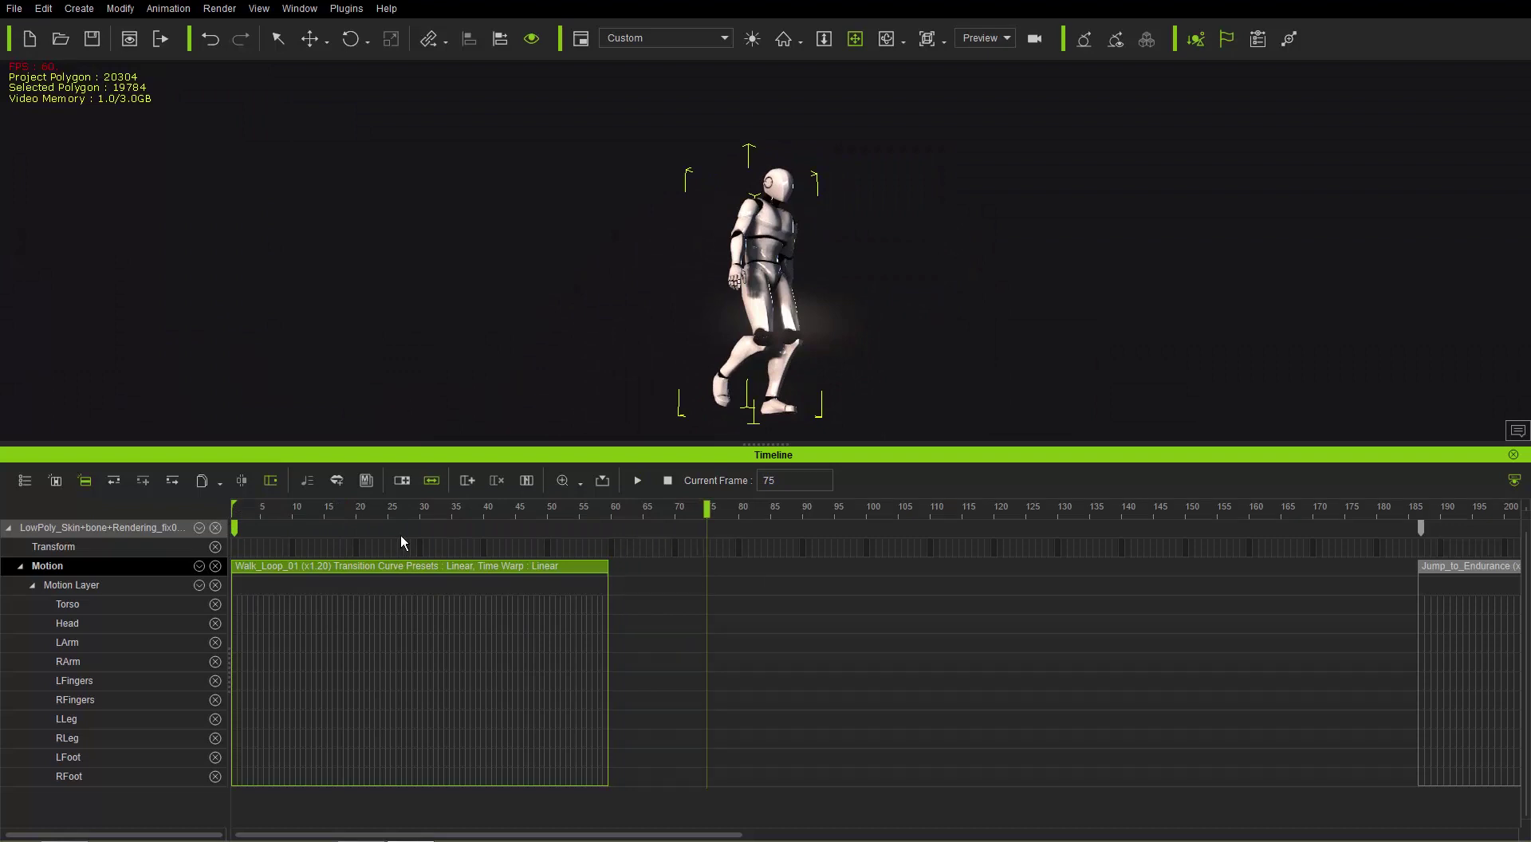
- Loop the Walk_Loop_01 clip for a second cycle ending at about frame 117 and play the result
click(401, 480)
drag(608, 566, 807, 565)
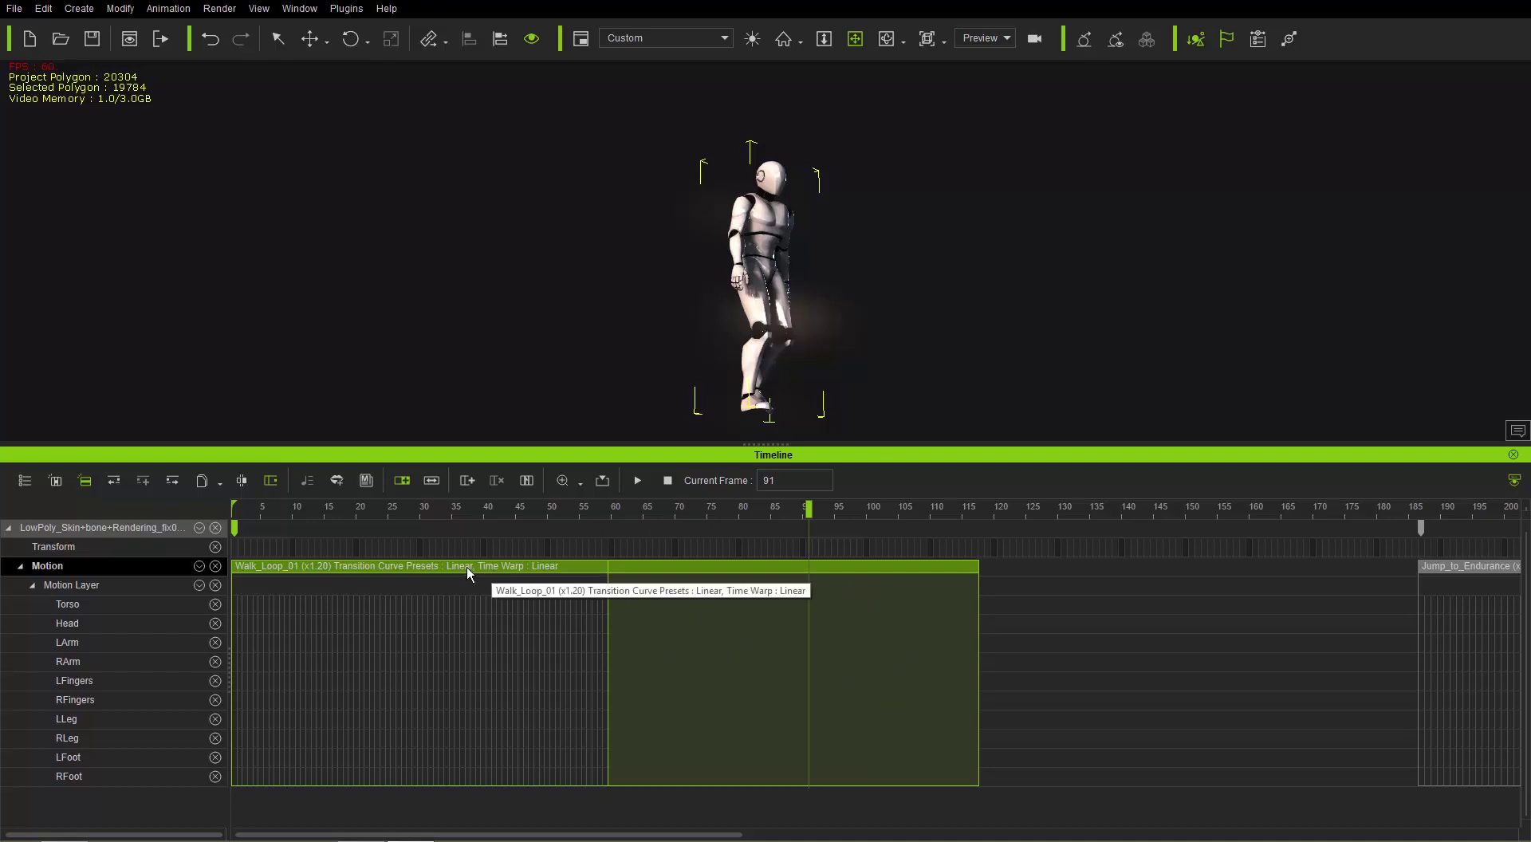
drag(351, 517, 221, 503)
key(space)
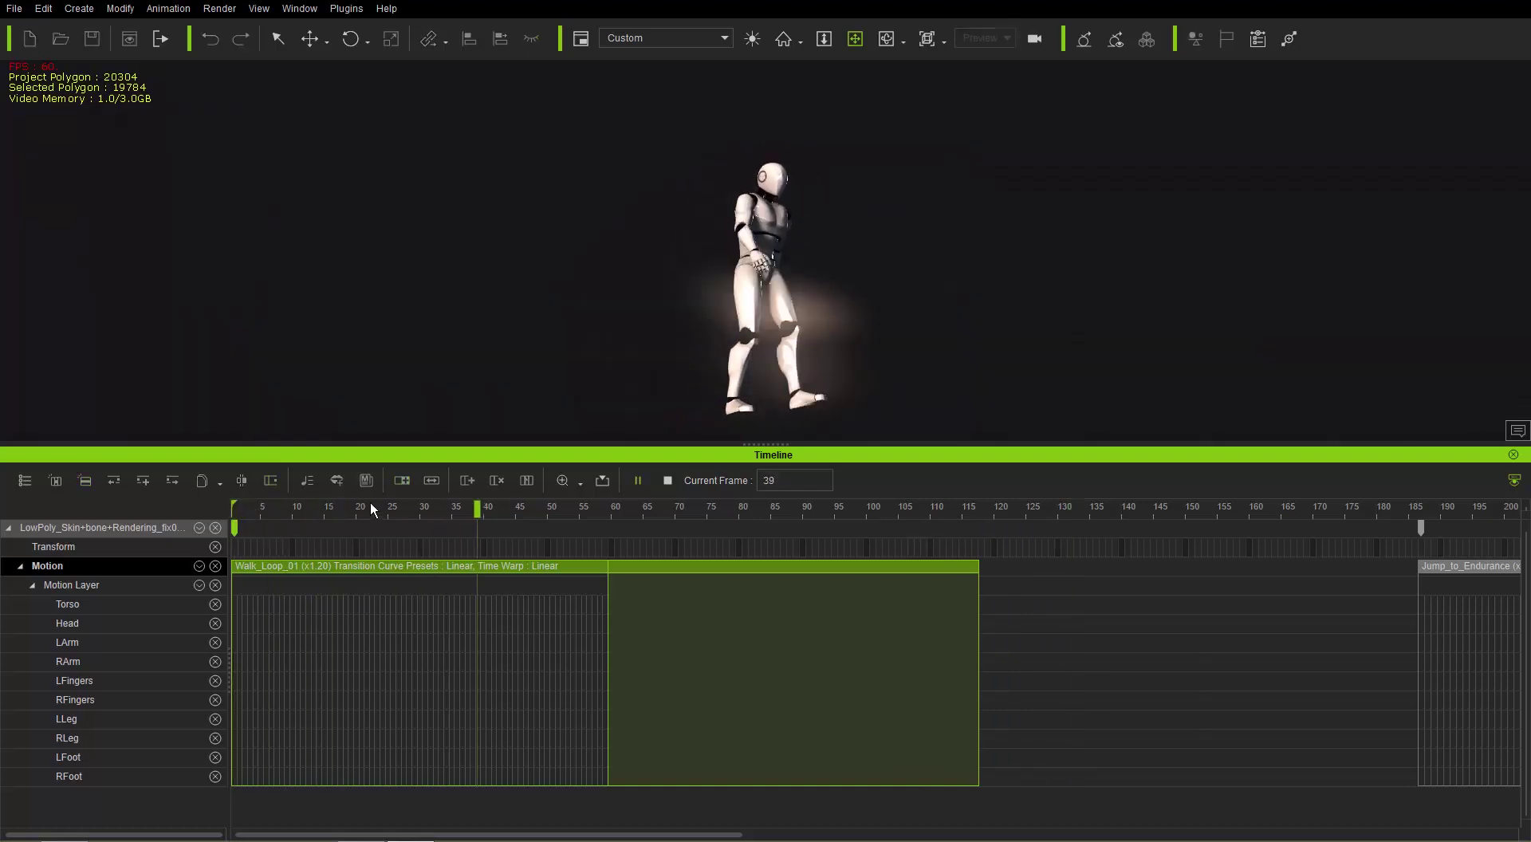
key(space)
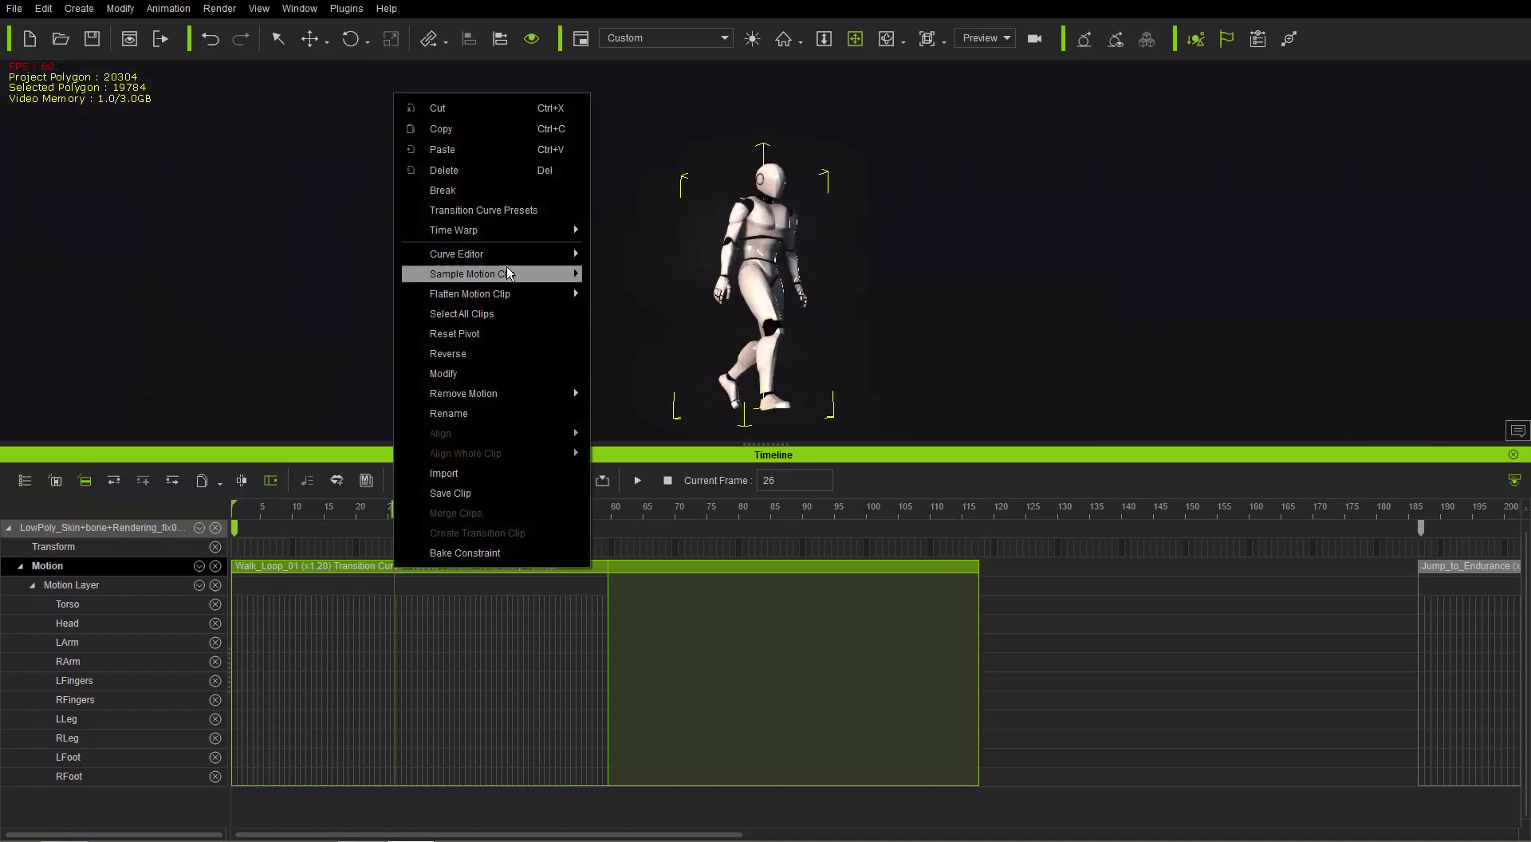
- Try the Ease In time warp on the looped Walk_Loop_01 clip, reviewing its playback, and undo it
mouse_move(510, 233)
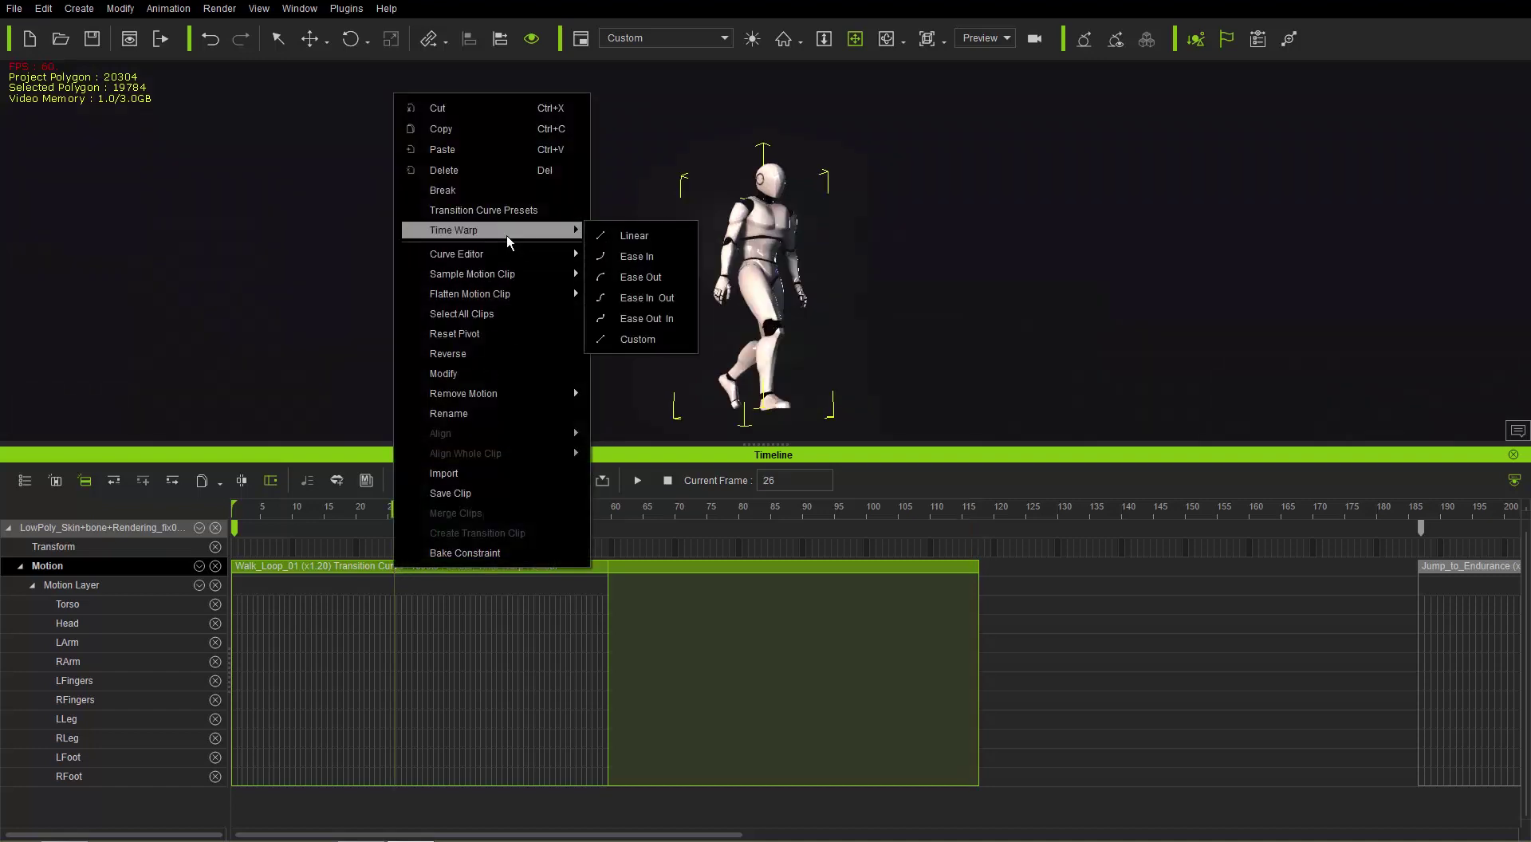
click(636, 257)
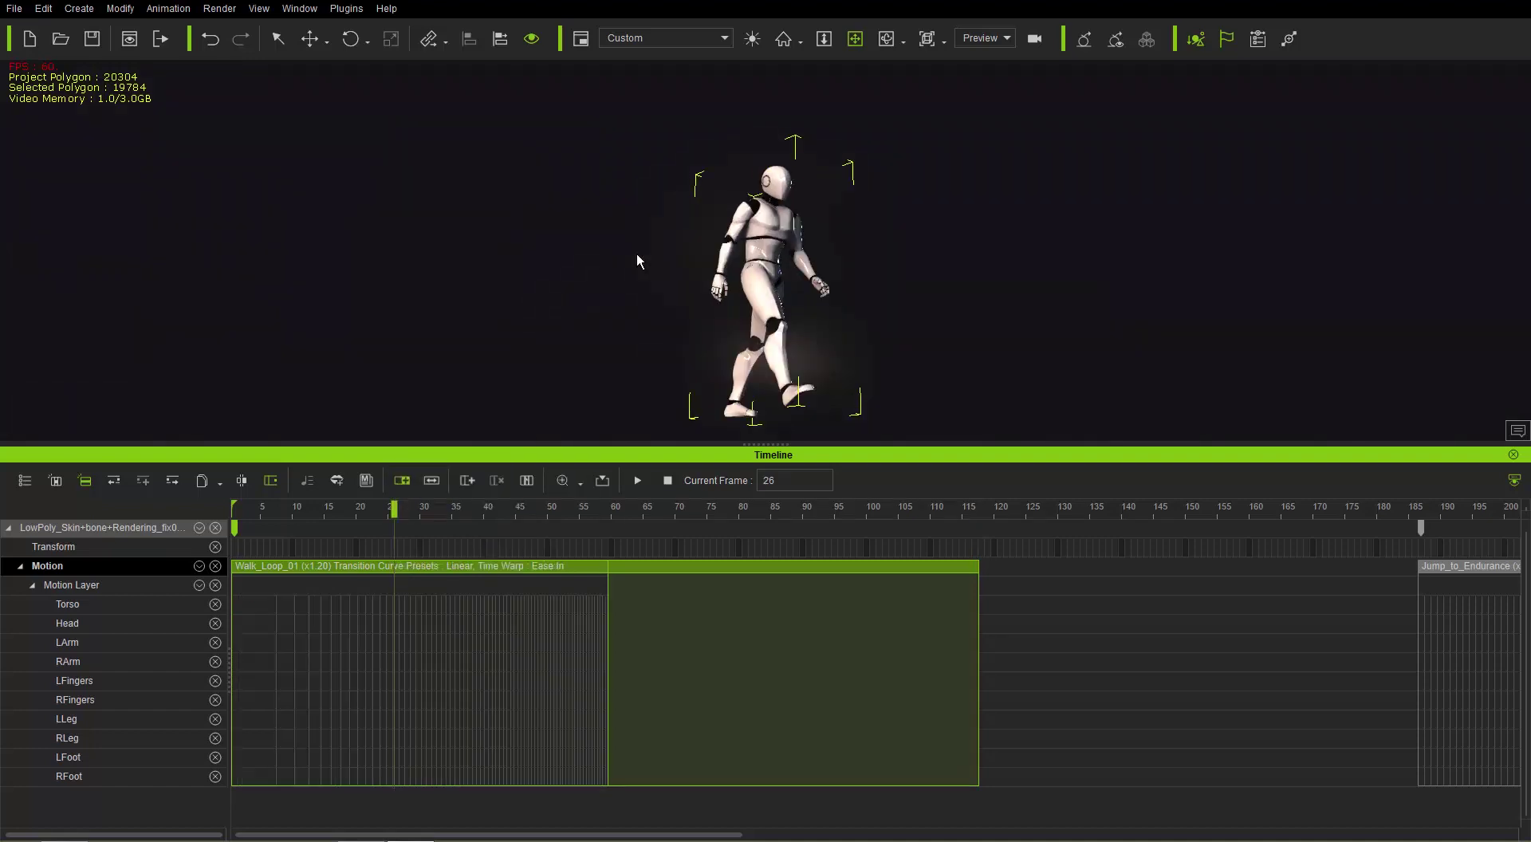
drag(264, 510, 571, 617)
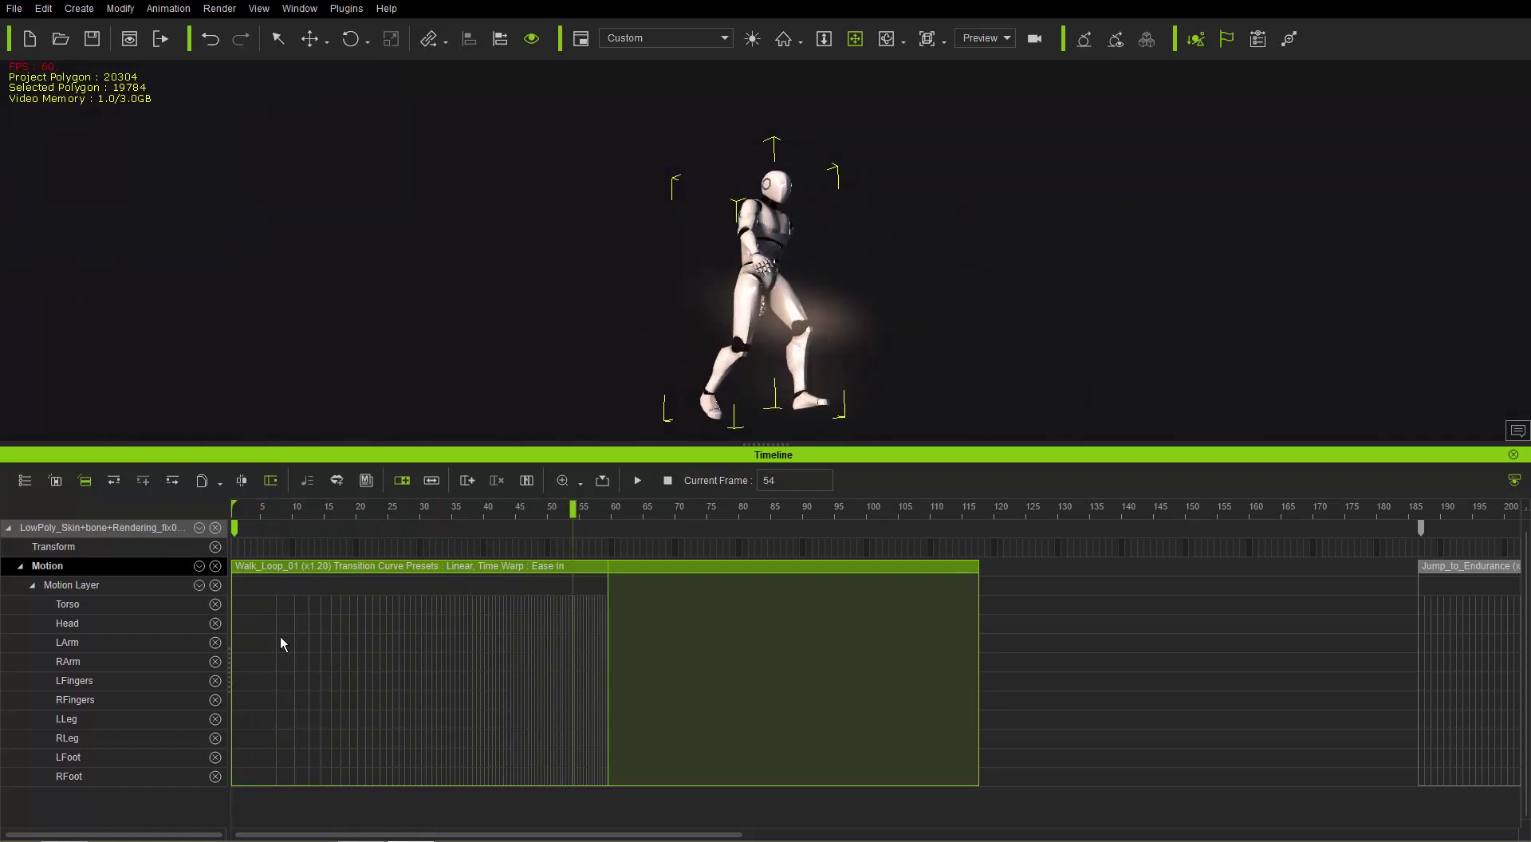
drag(263, 514, 210, 509)
key(space)
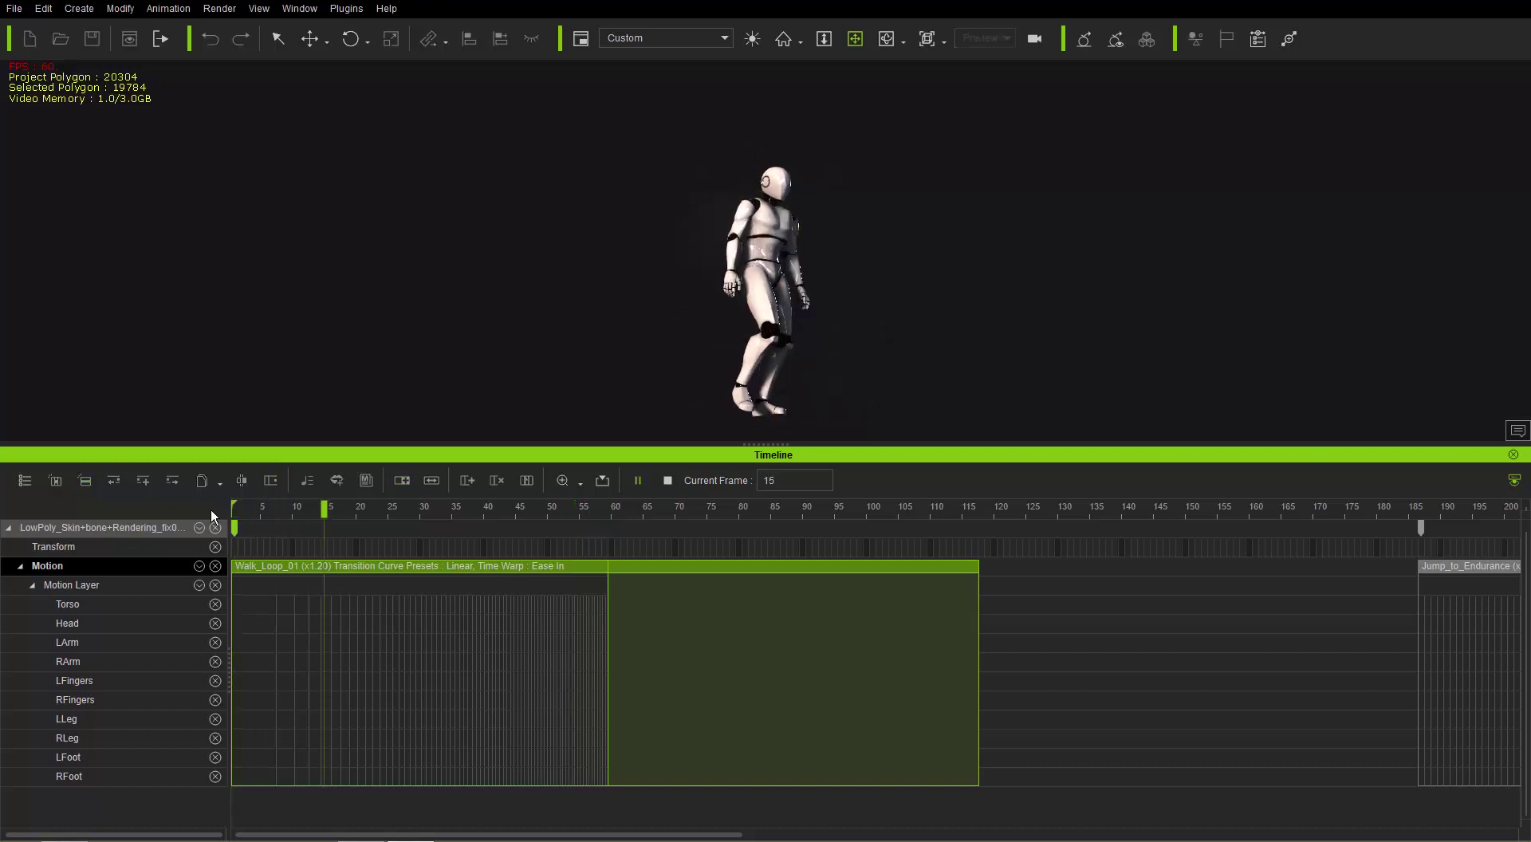
drag(301, 515, 213, 500)
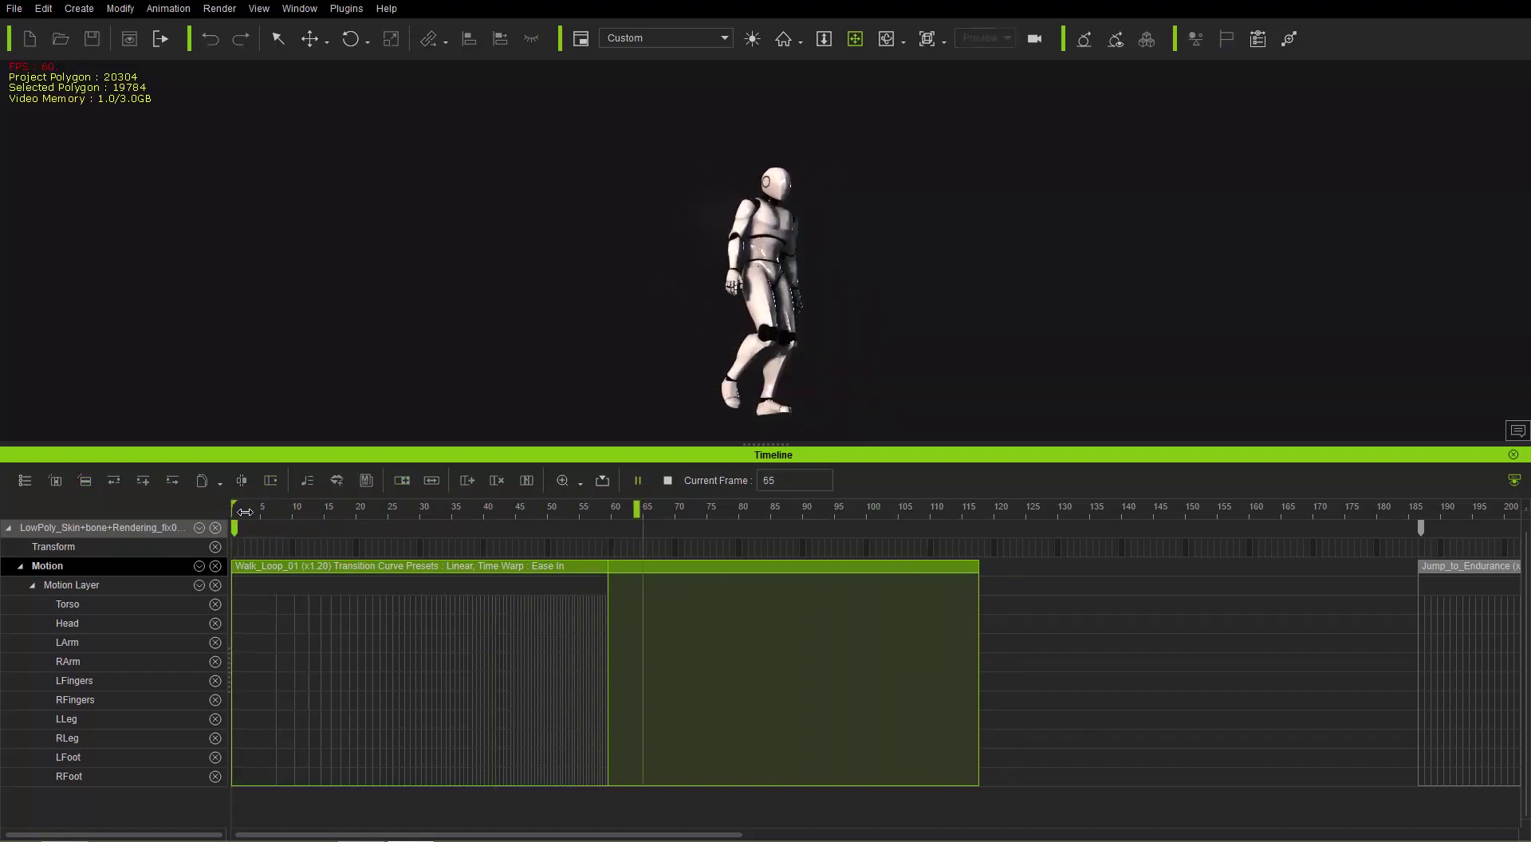
key(space)
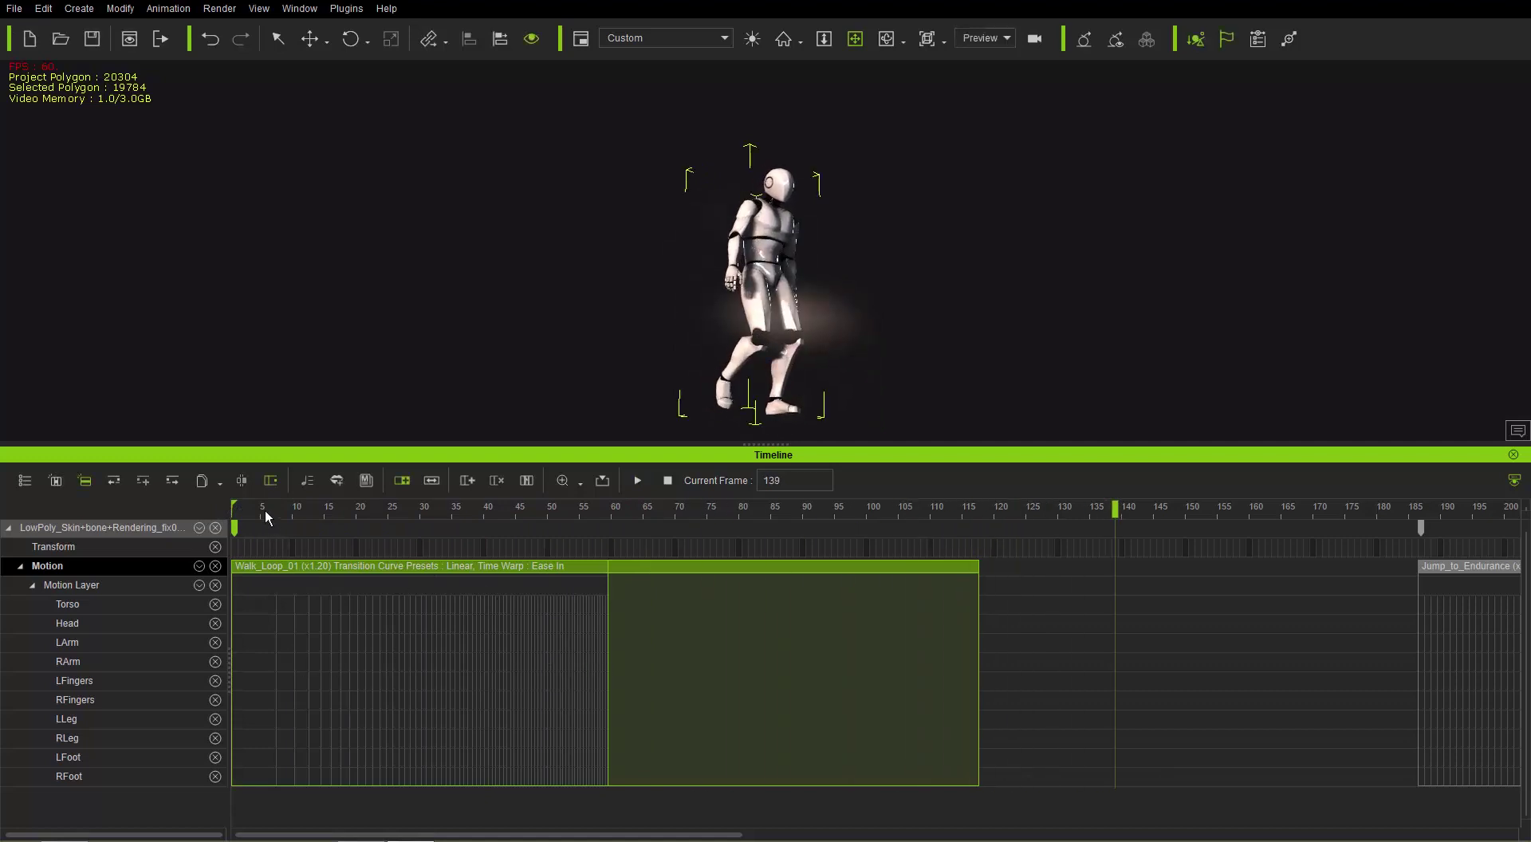
drag(265, 508, 215, 509)
key(space)
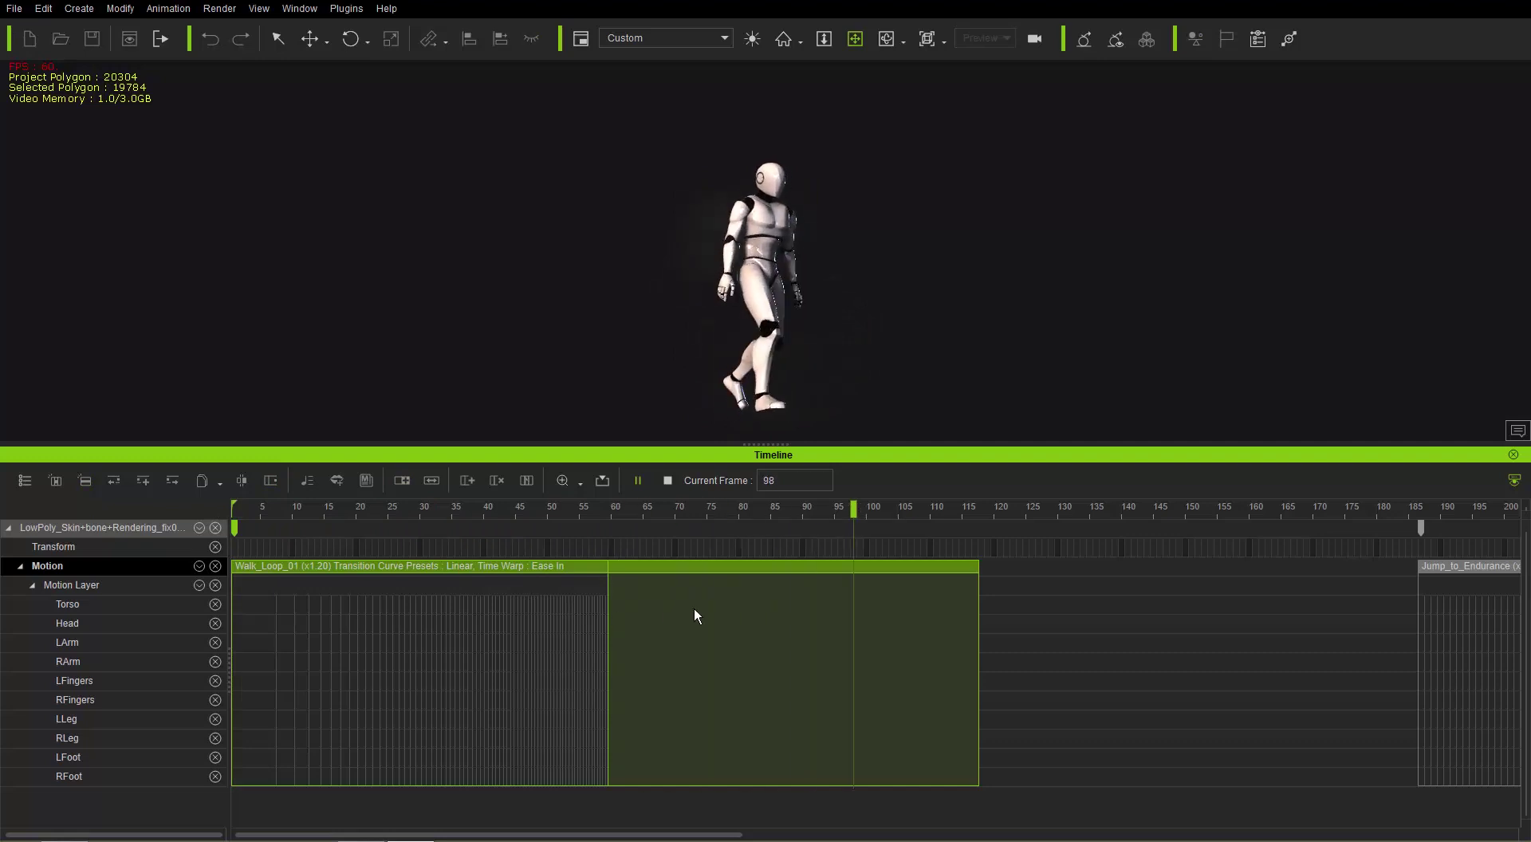
key(space)
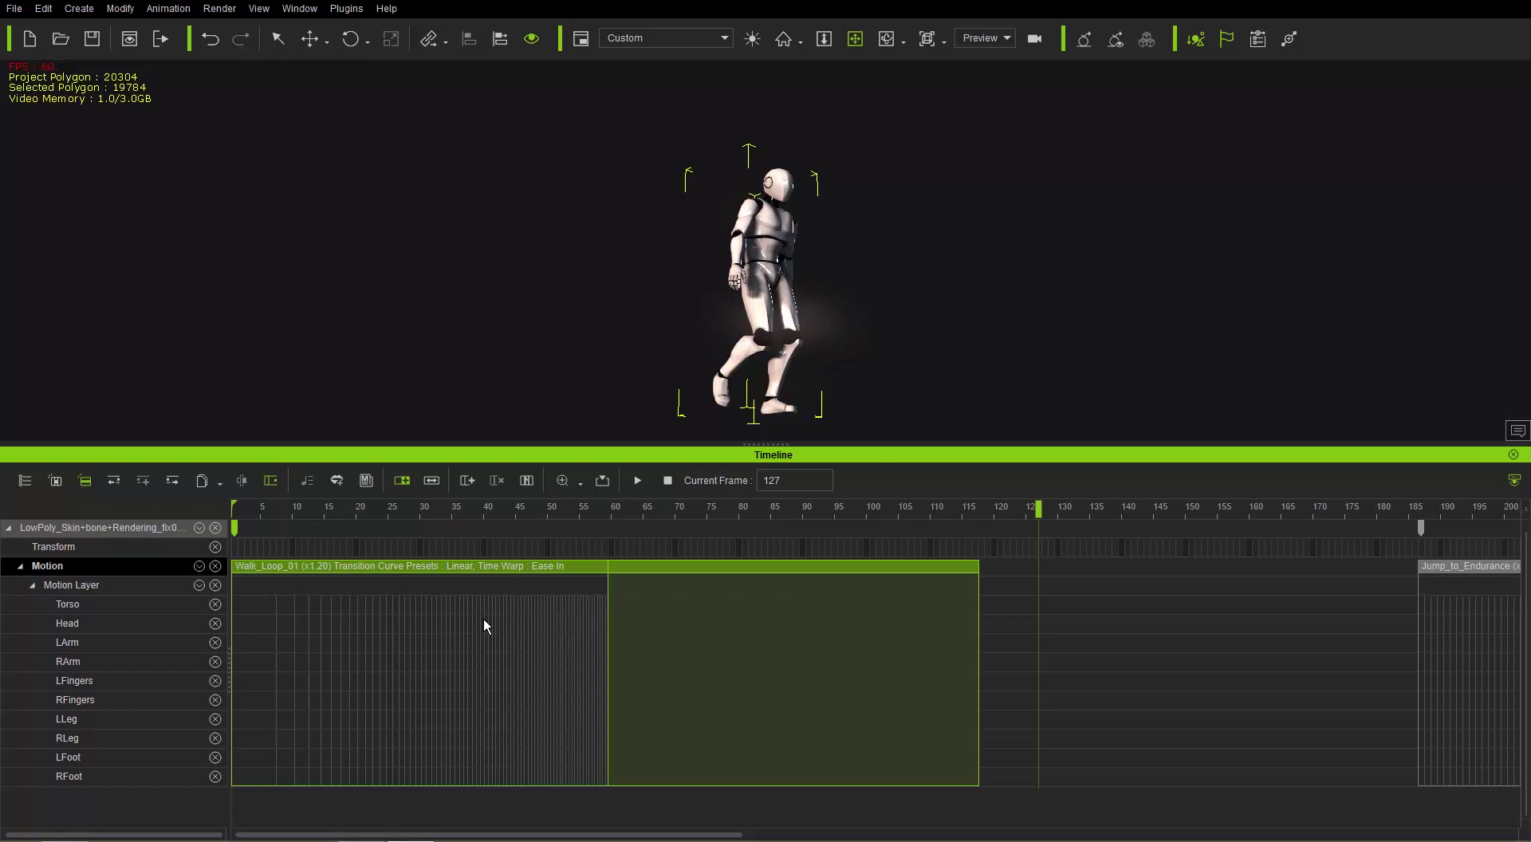
key(ctrl+z)
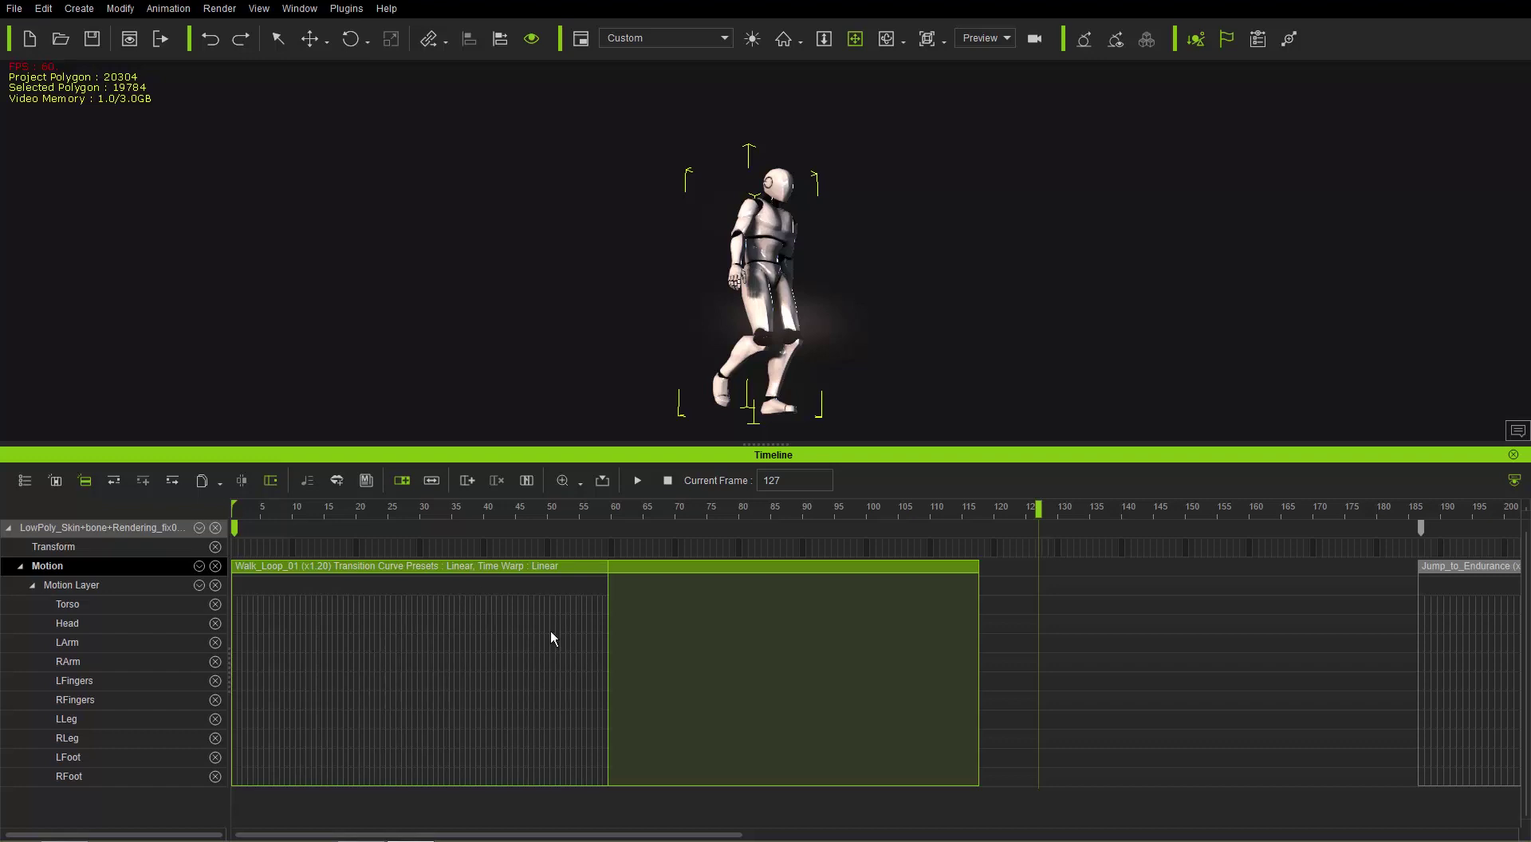
- Flatten all parts of the looped Walk_Loop_01 clip into a single clip and play it back from the start
right_click(425, 572)
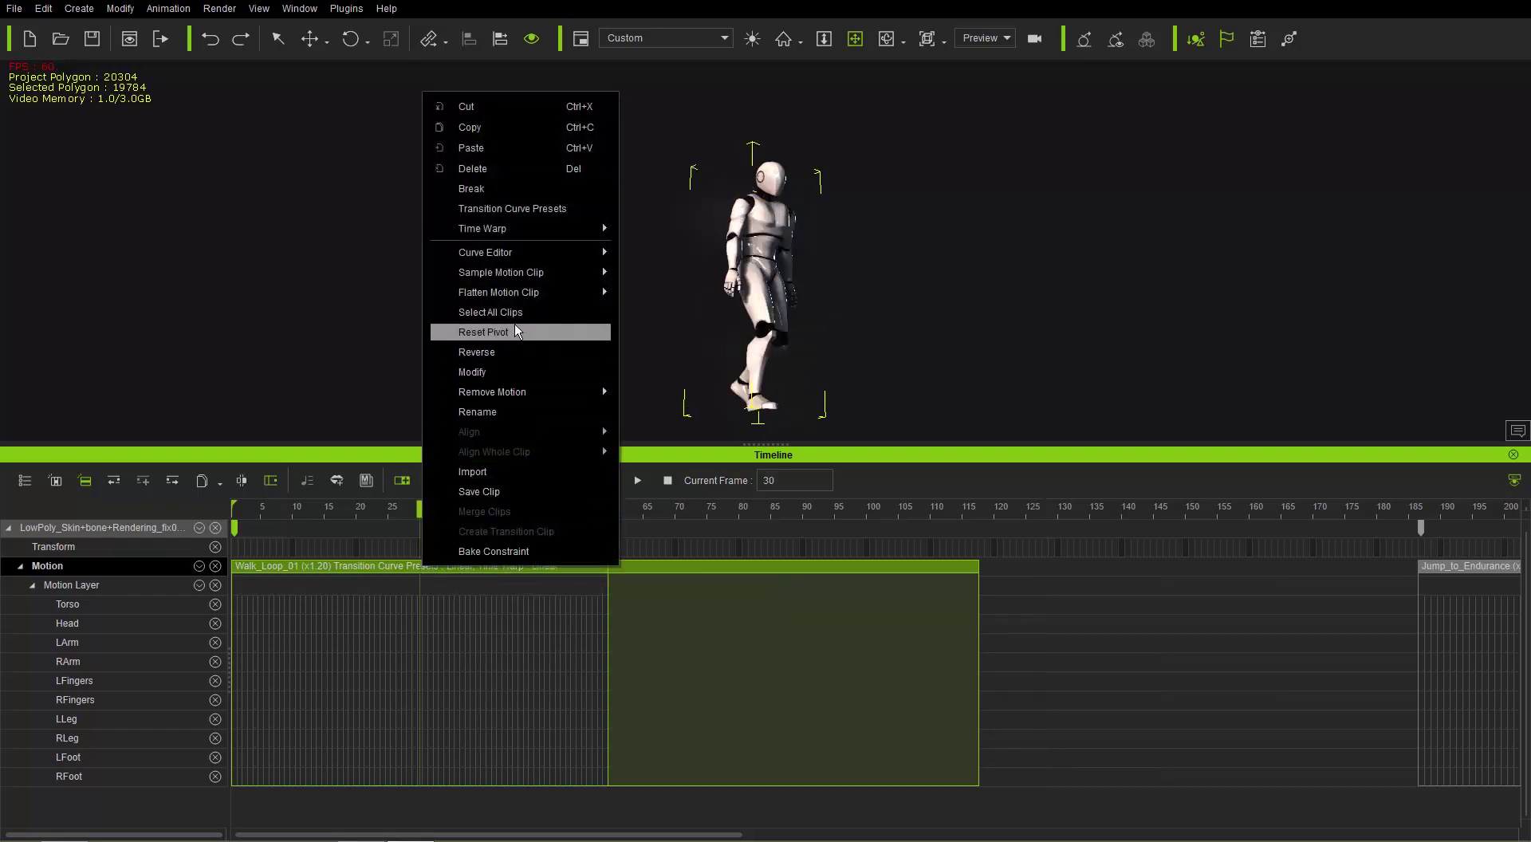
mouse_move(525, 295)
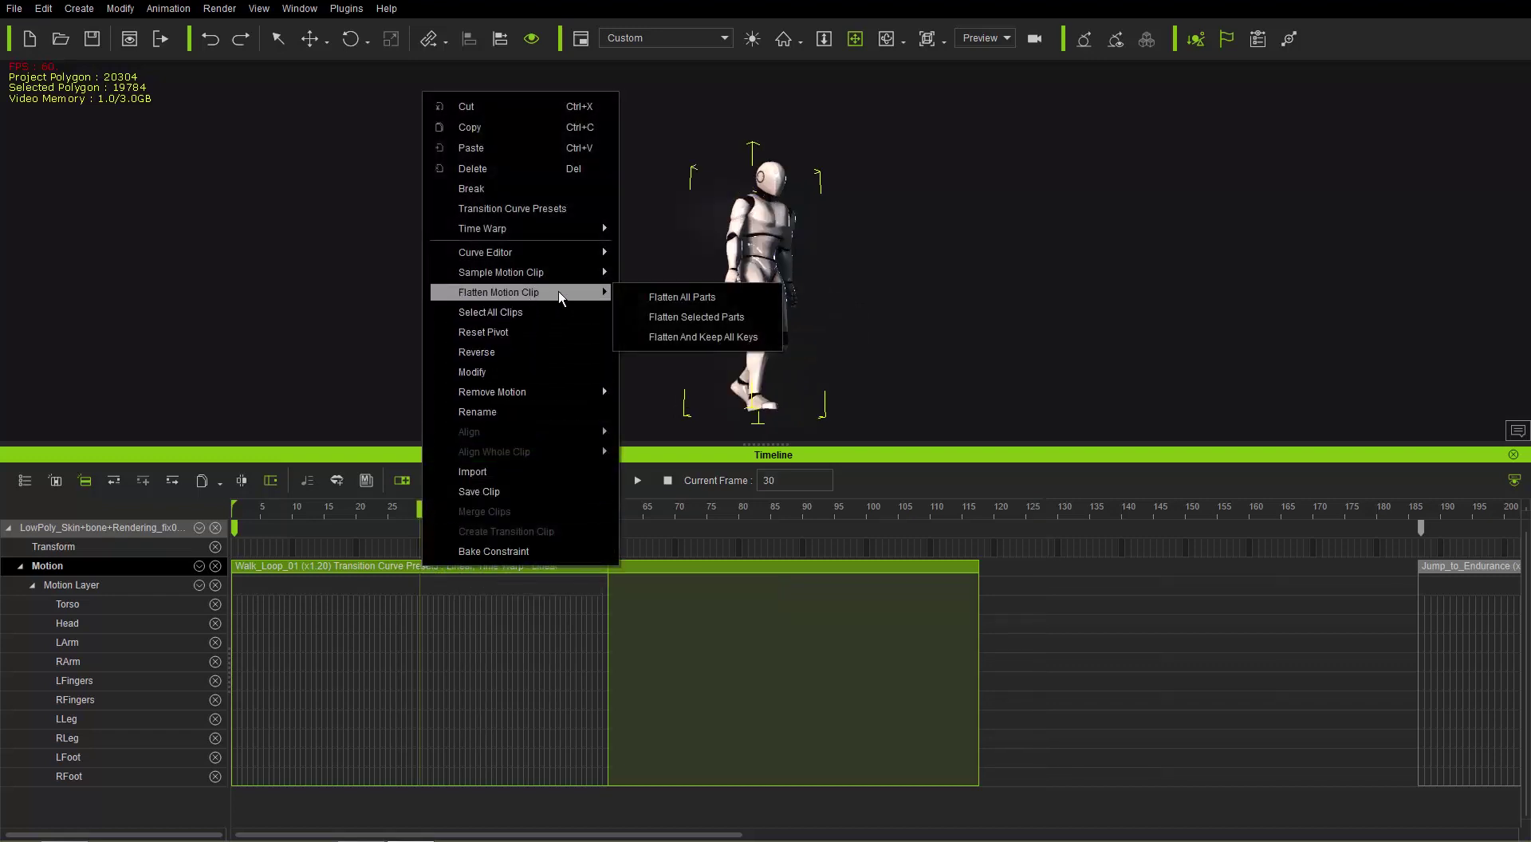
click(711, 298)
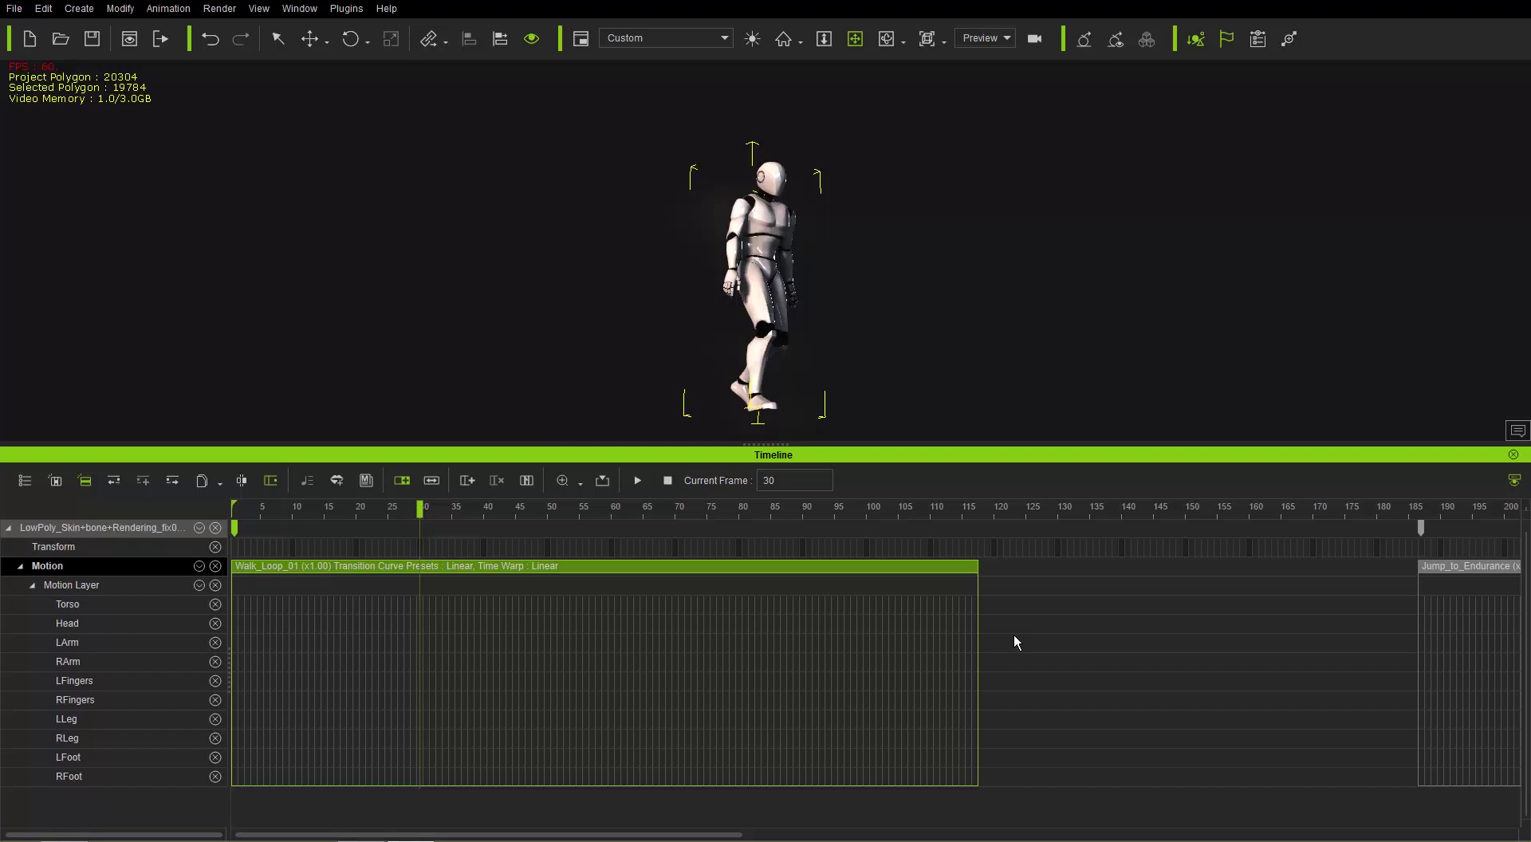
click(369, 508)
click(584, 510)
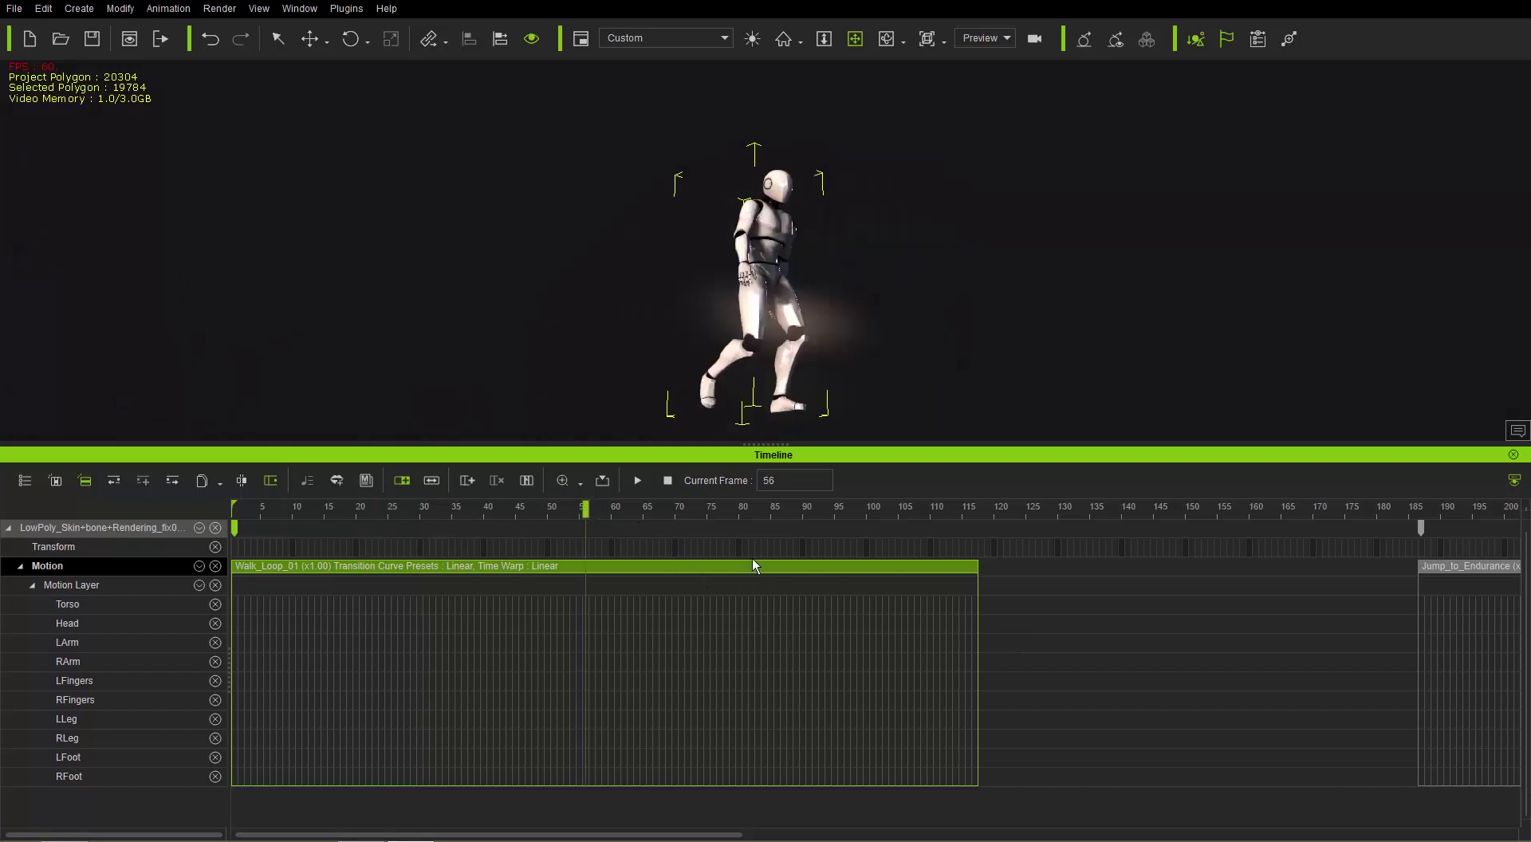
drag(386, 514, 226, 509)
key(space)
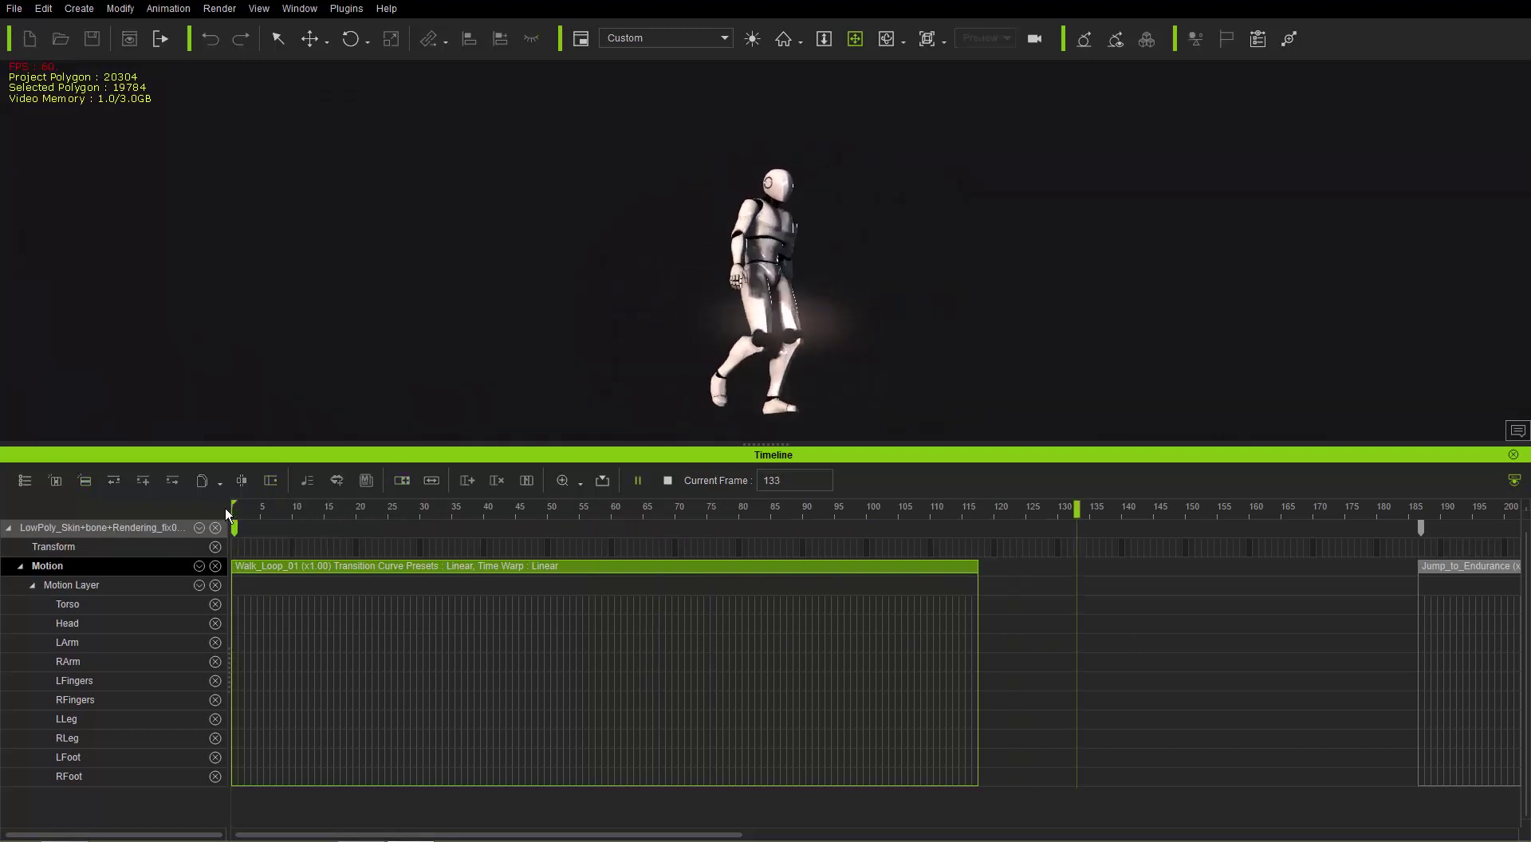
key(space)
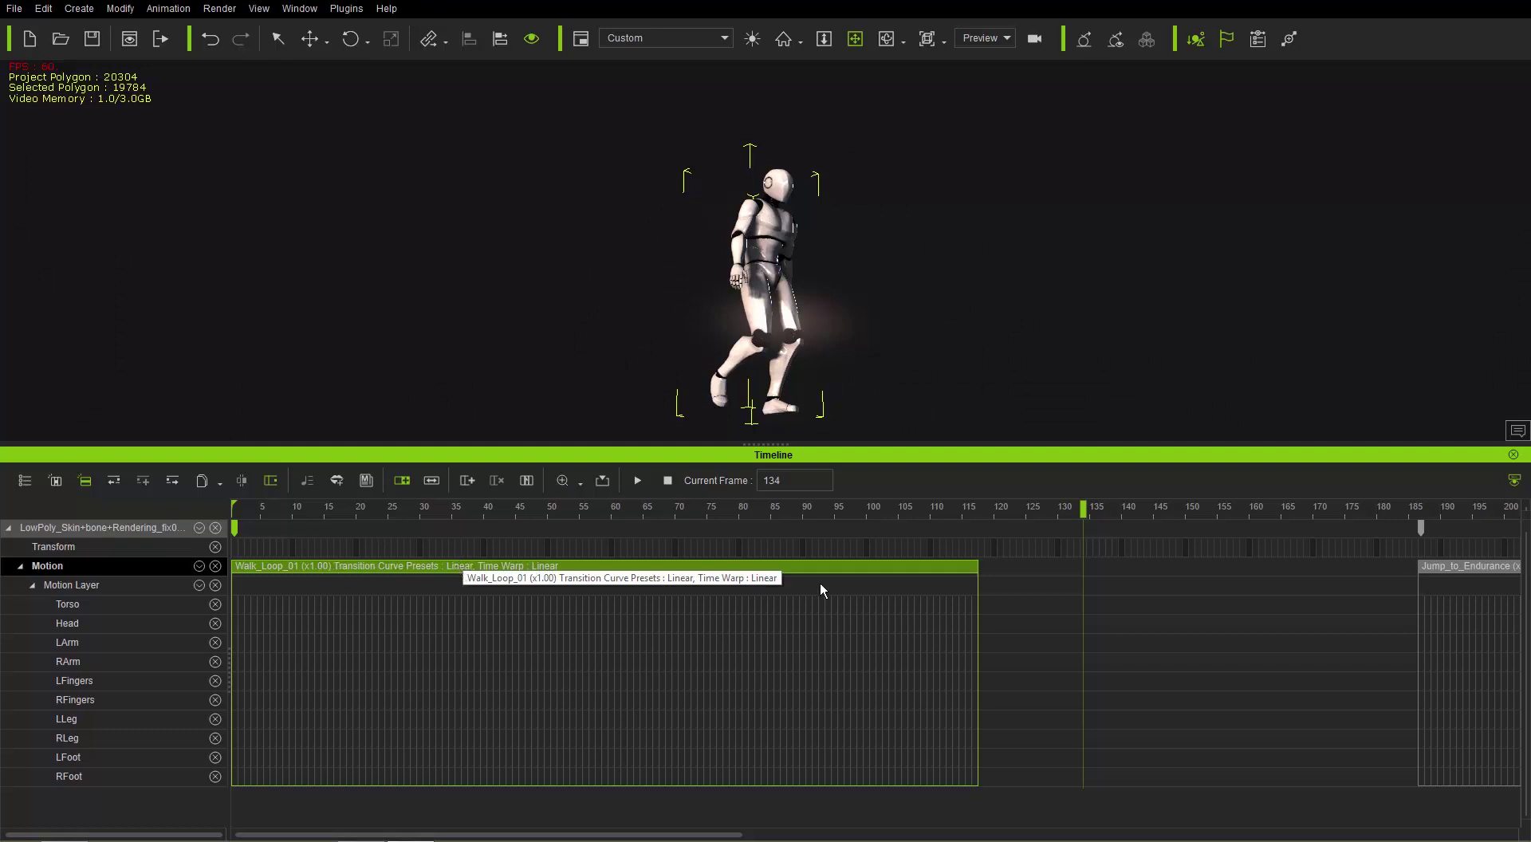
- Apply the Ease Out time warp to the flattened Walk_Loop_01 clip and review its playback from the first frames
right_click(438, 566)
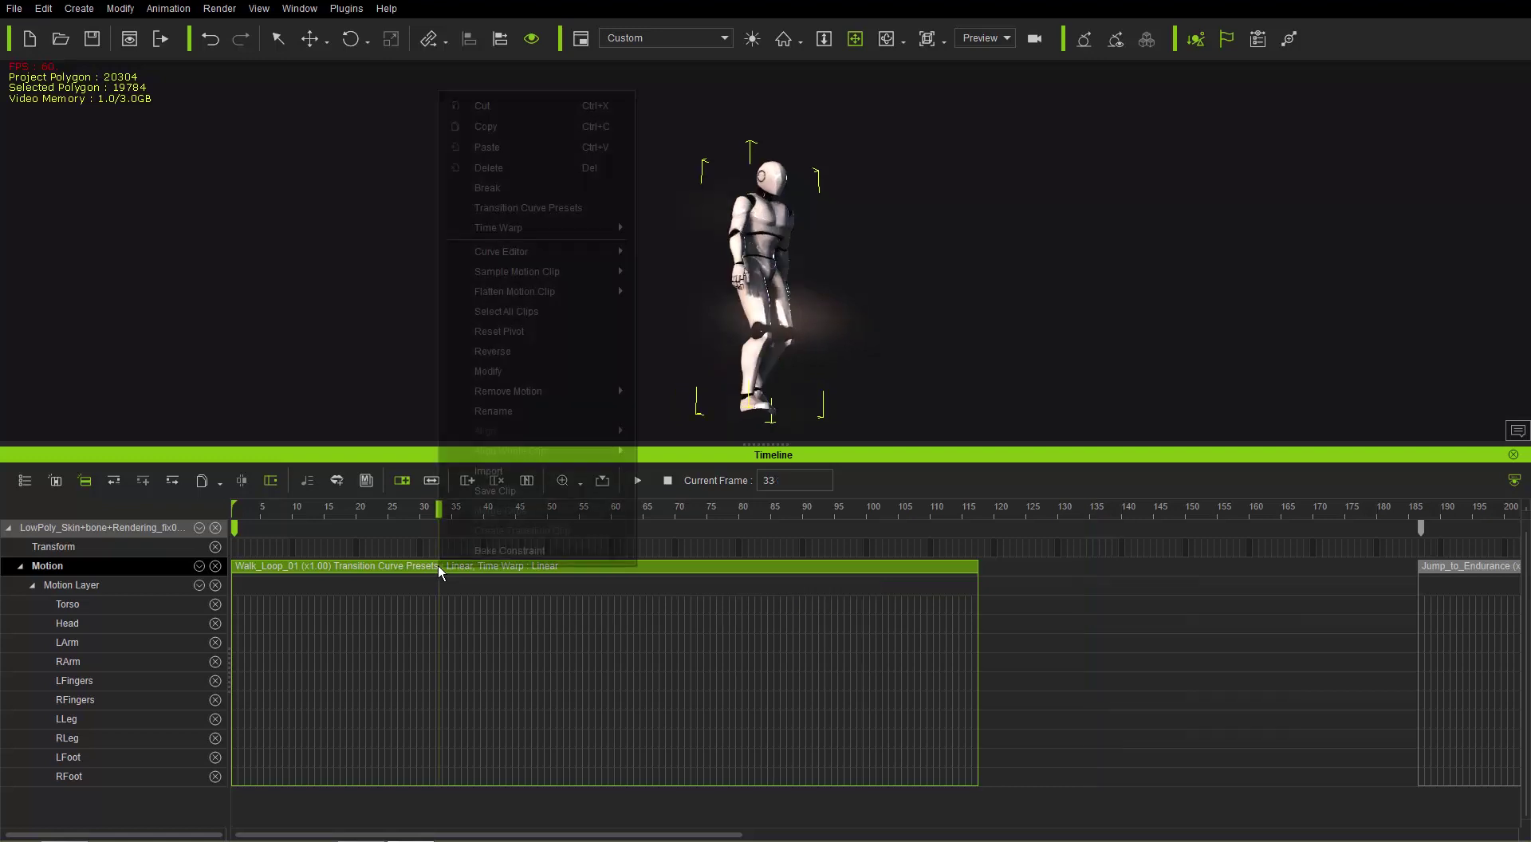
mouse_move(560, 232)
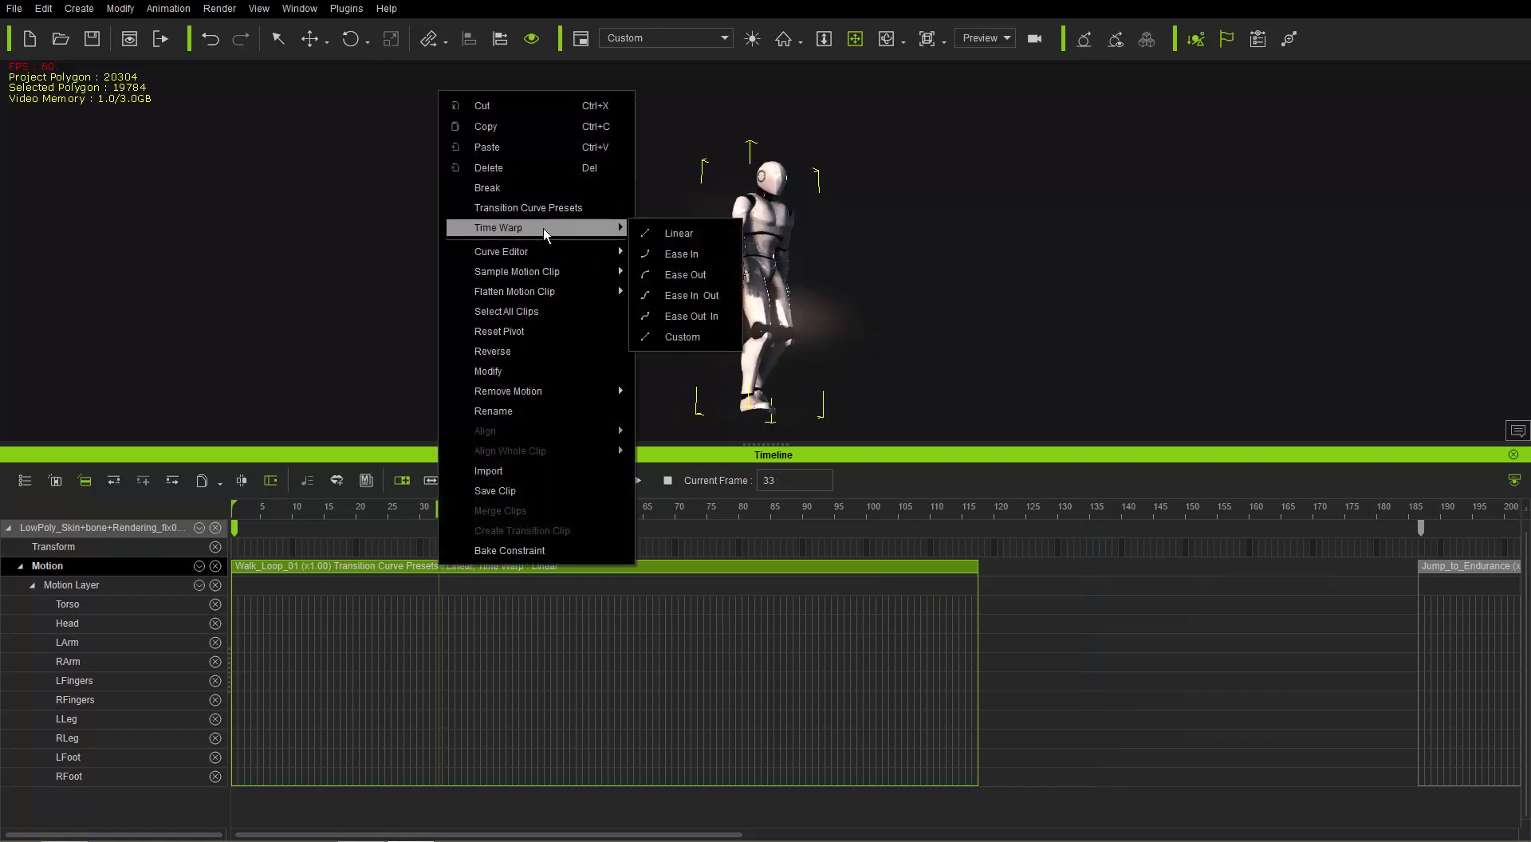
click(705, 272)
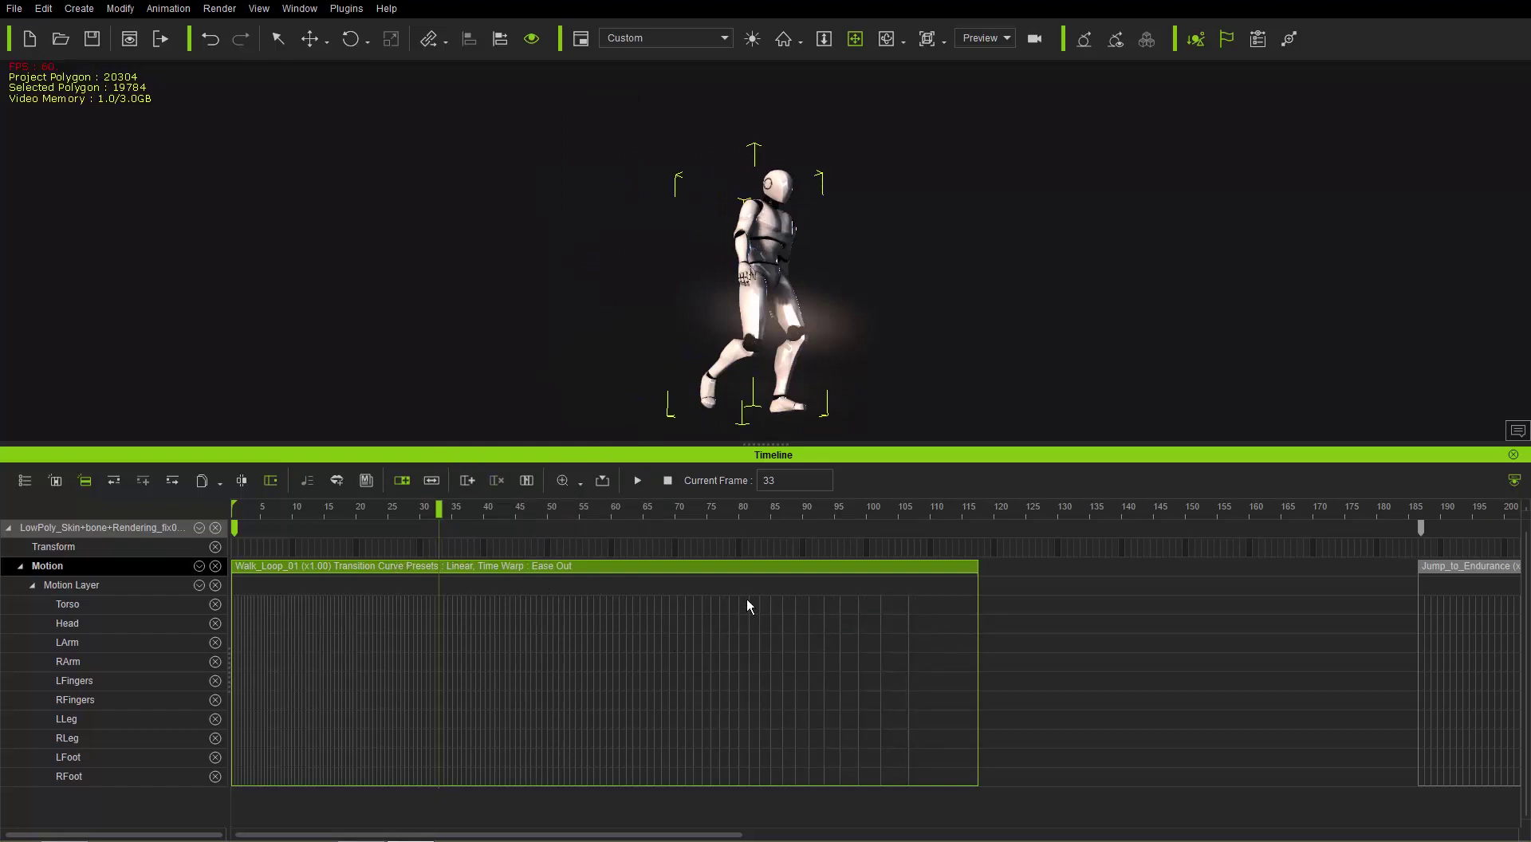
click(254, 507)
key(space)
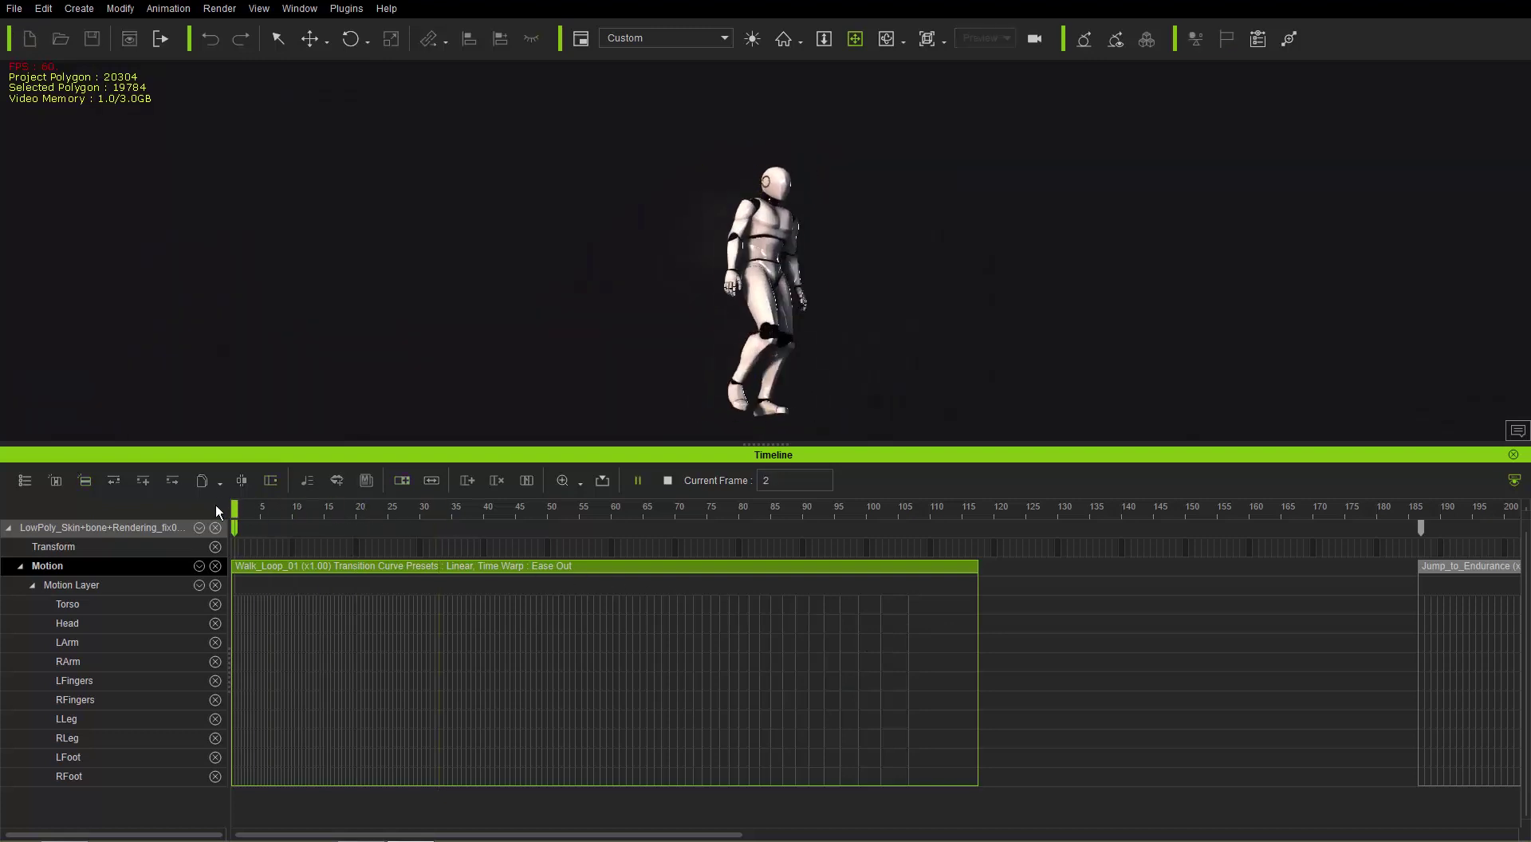
key(space)
click(237, 508)
key(space)
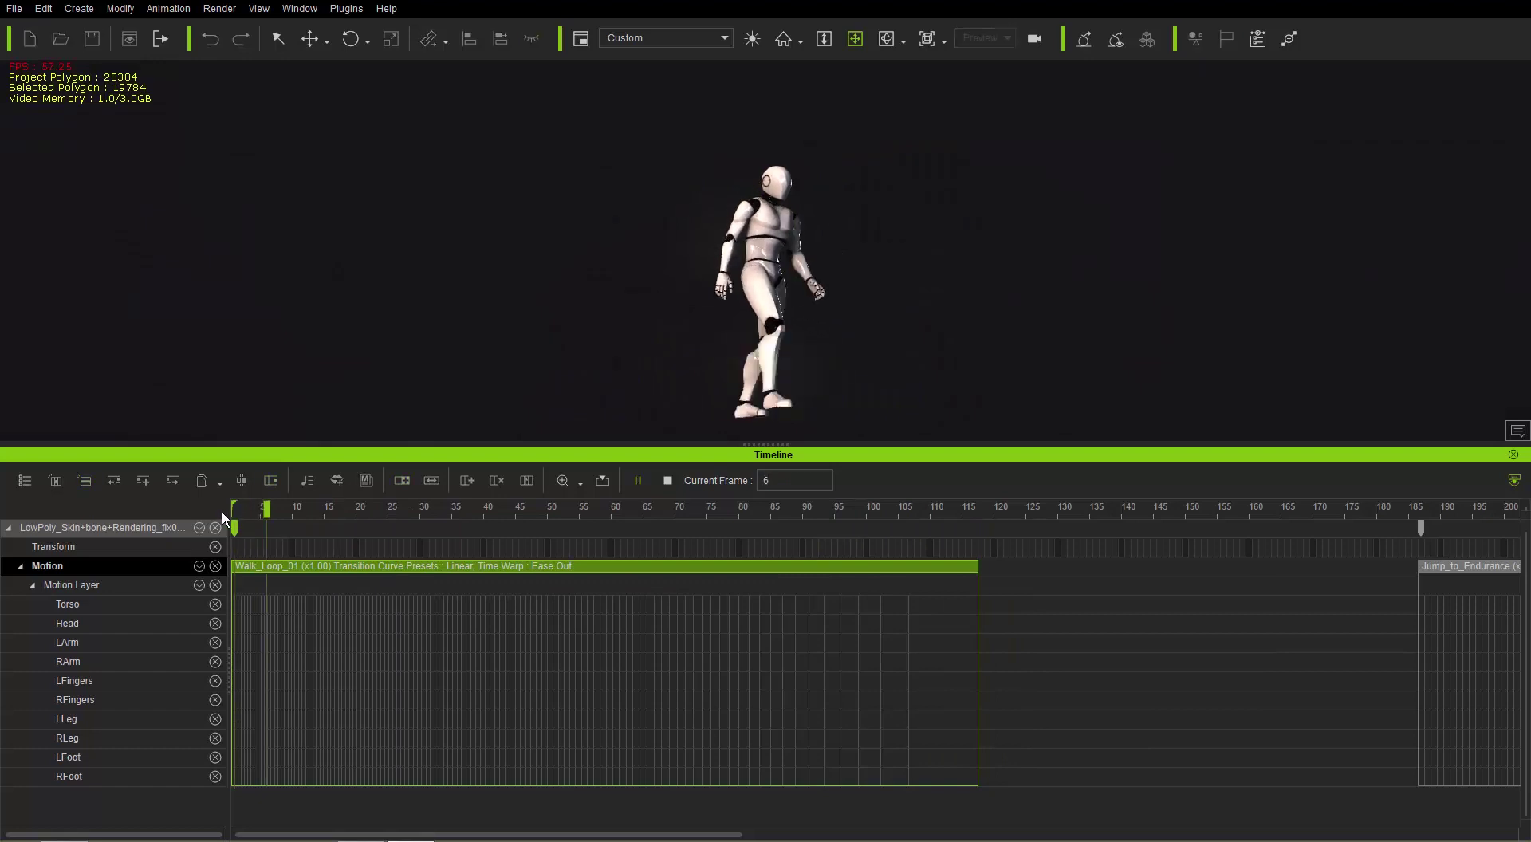
key(space)
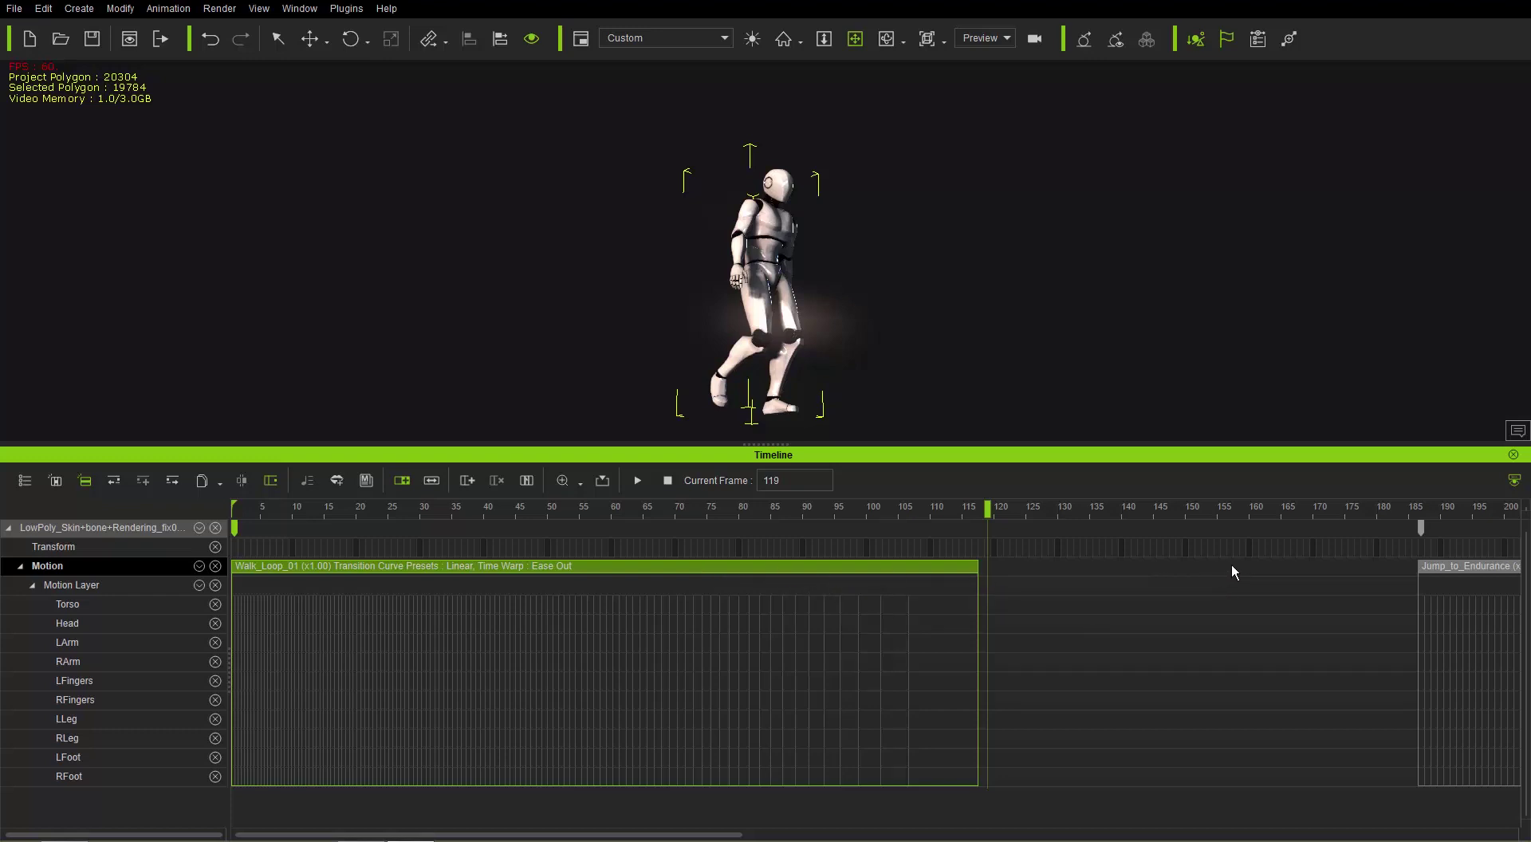
- Move the Jump_to_Endurance clip directly after Walk_Loop_01, starting at about frame 118, and play both clips through
scroll(1237, 571, down, 4)
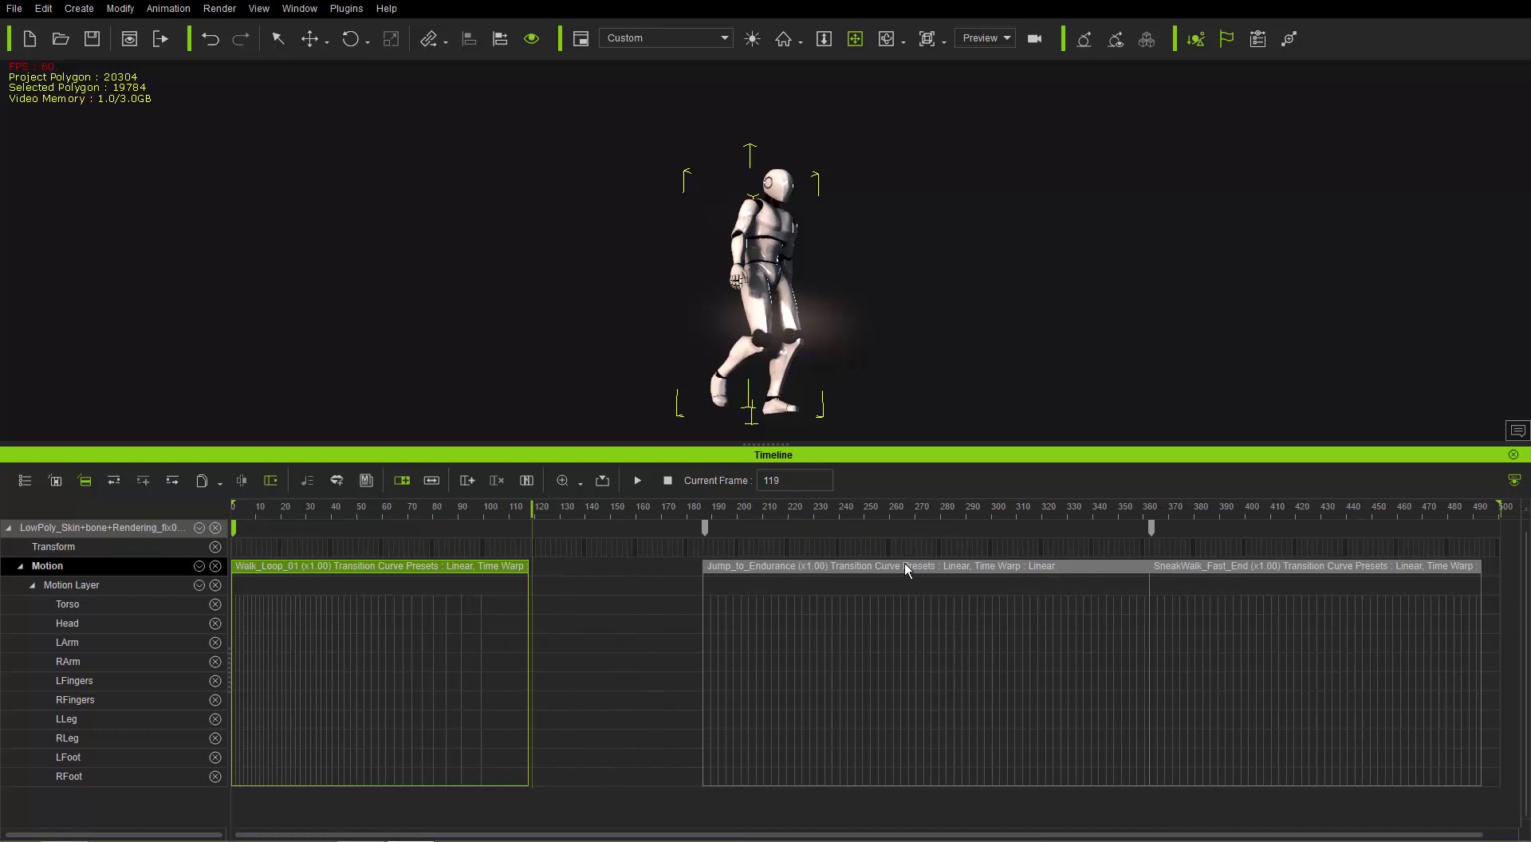
drag(910, 564, 739, 568)
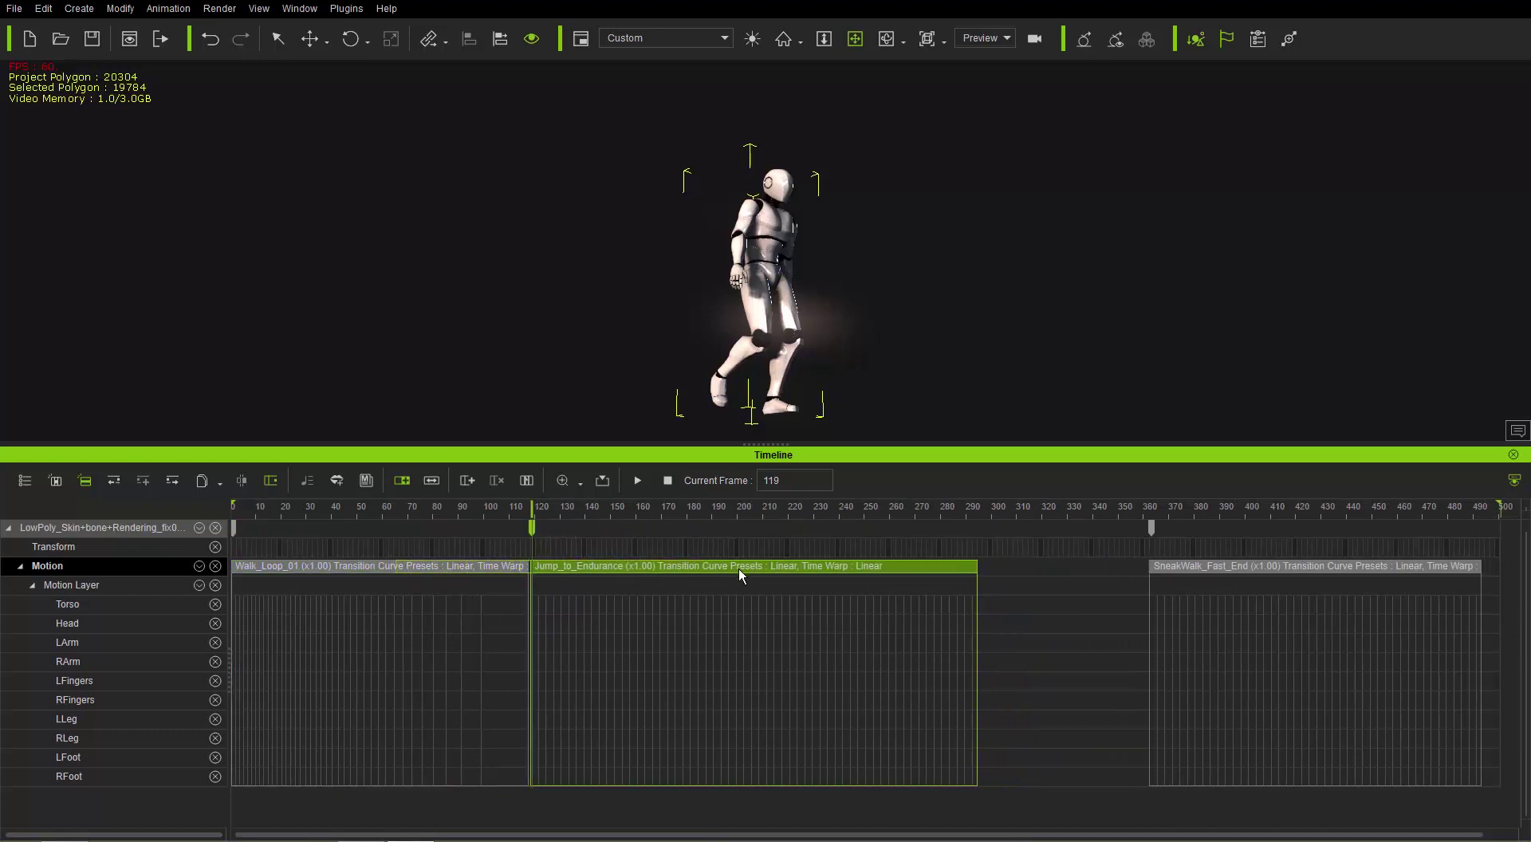
key(space)
scroll(479, 582, up, 2)
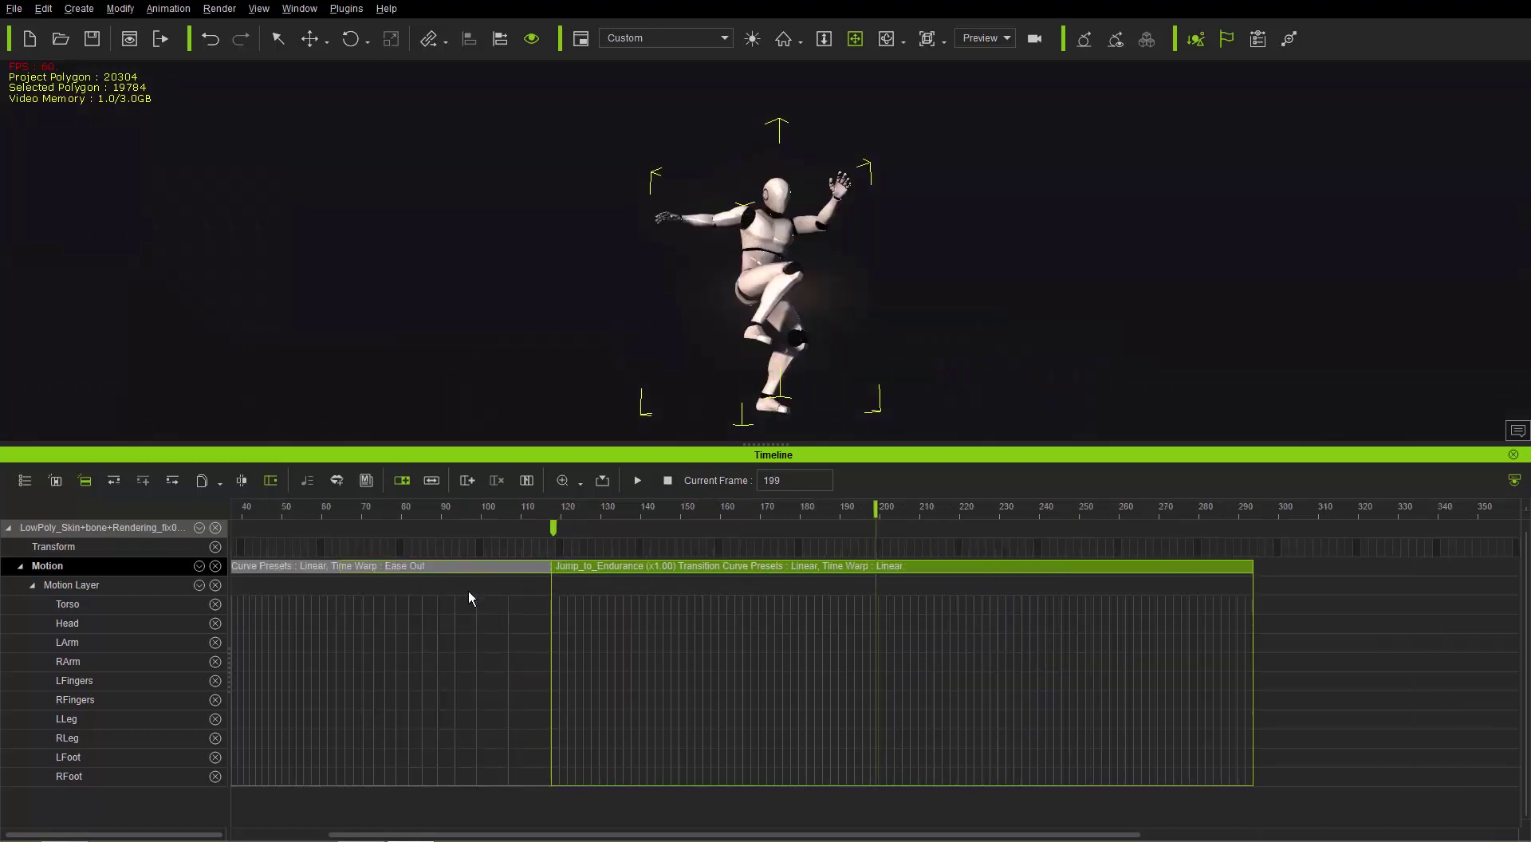
drag(301, 510, 276, 515)
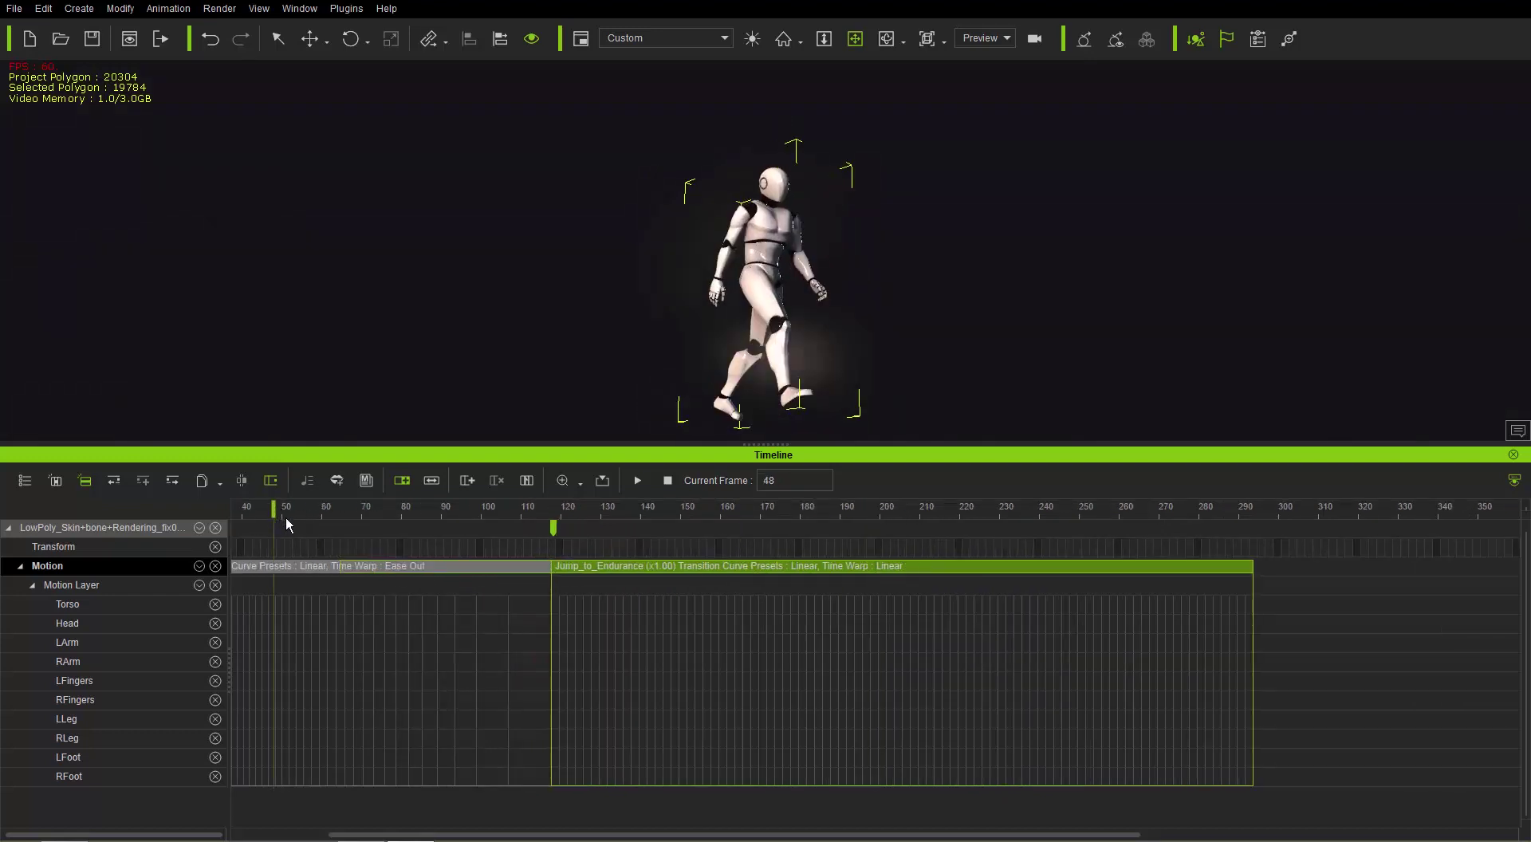
key(space)
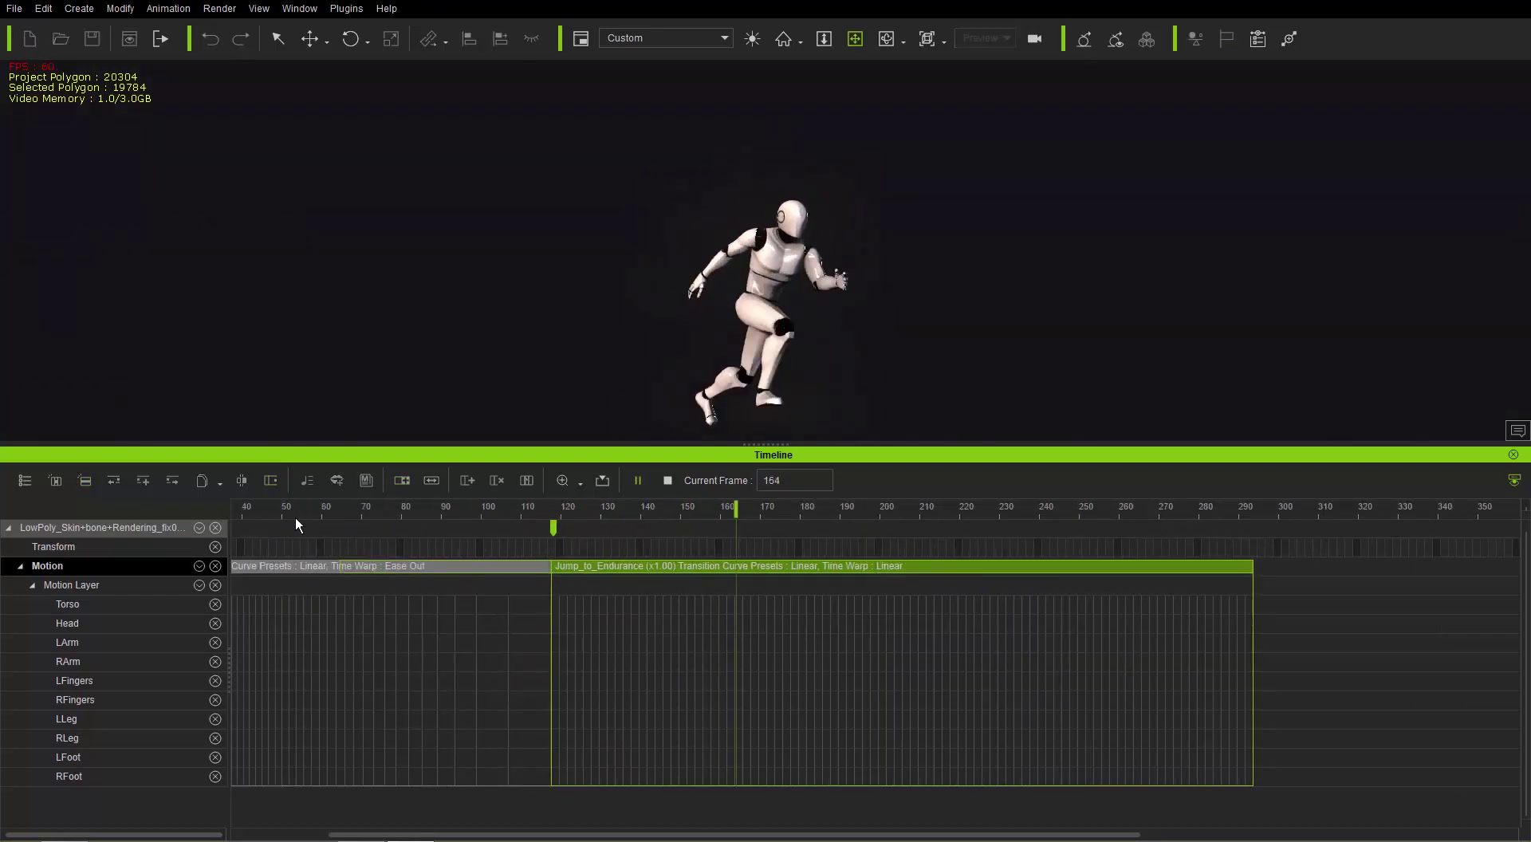
key(space)
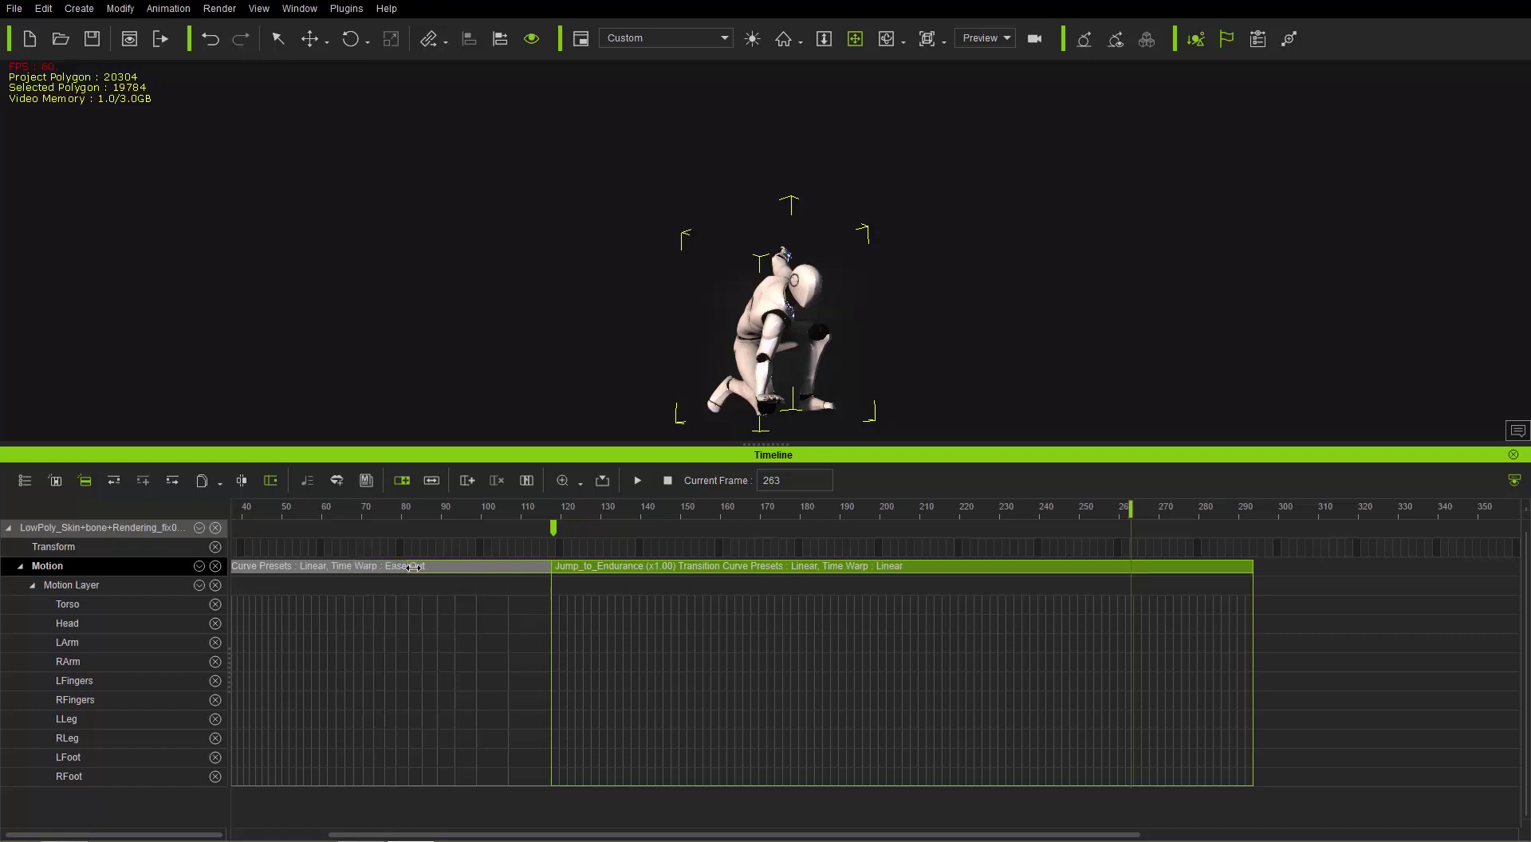
- Examine the transition between the Walk_Loop_01 and Jump_to_Endurance clips around frame 118 and replay it
click(557, 510)
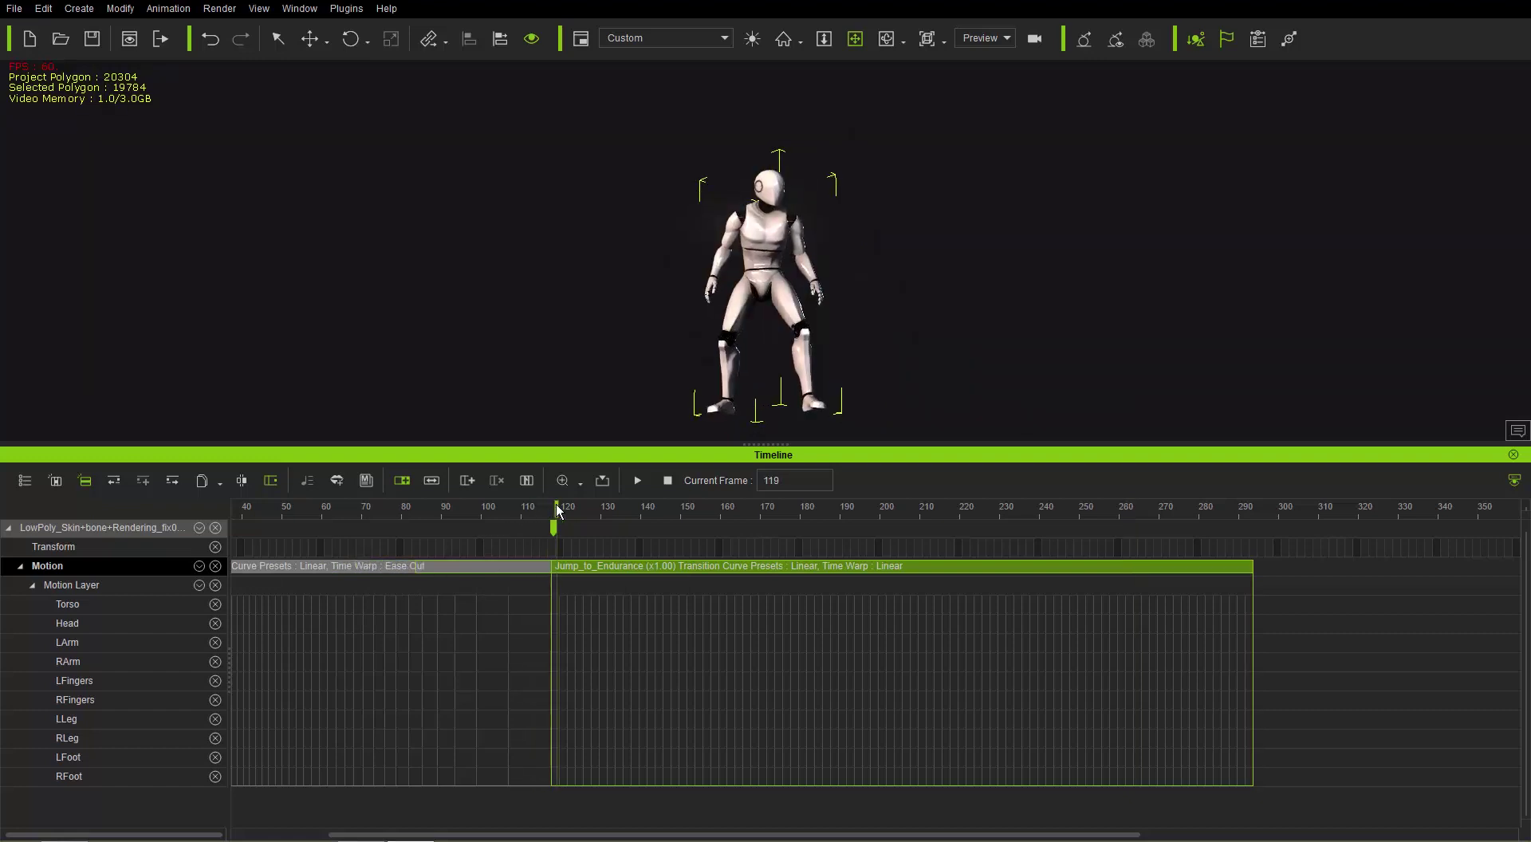
click(554, 510)
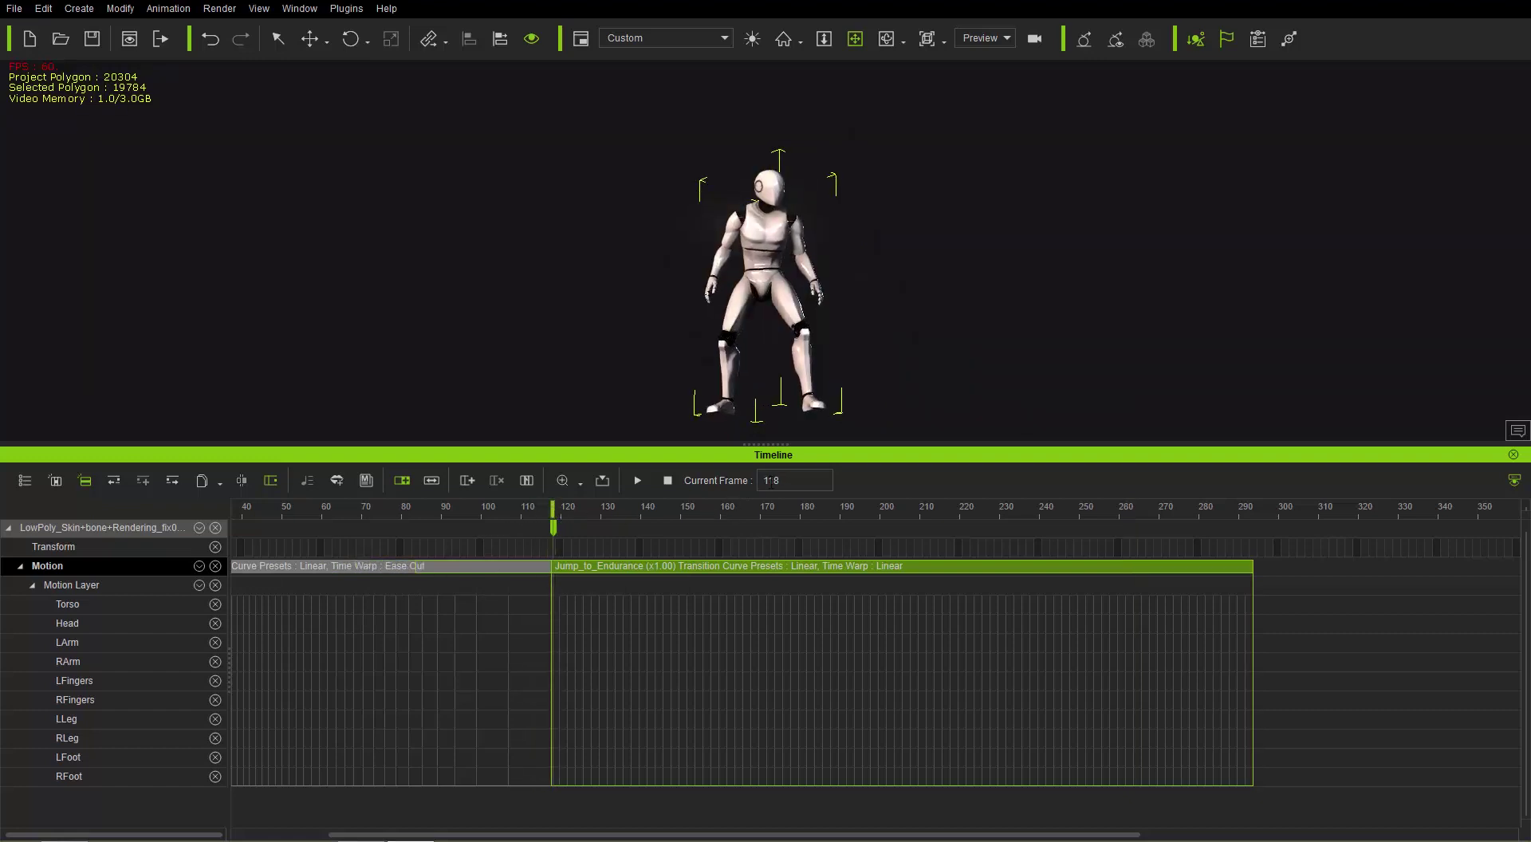
drag(418, 510, 375, 514)
key(space)
key(space)
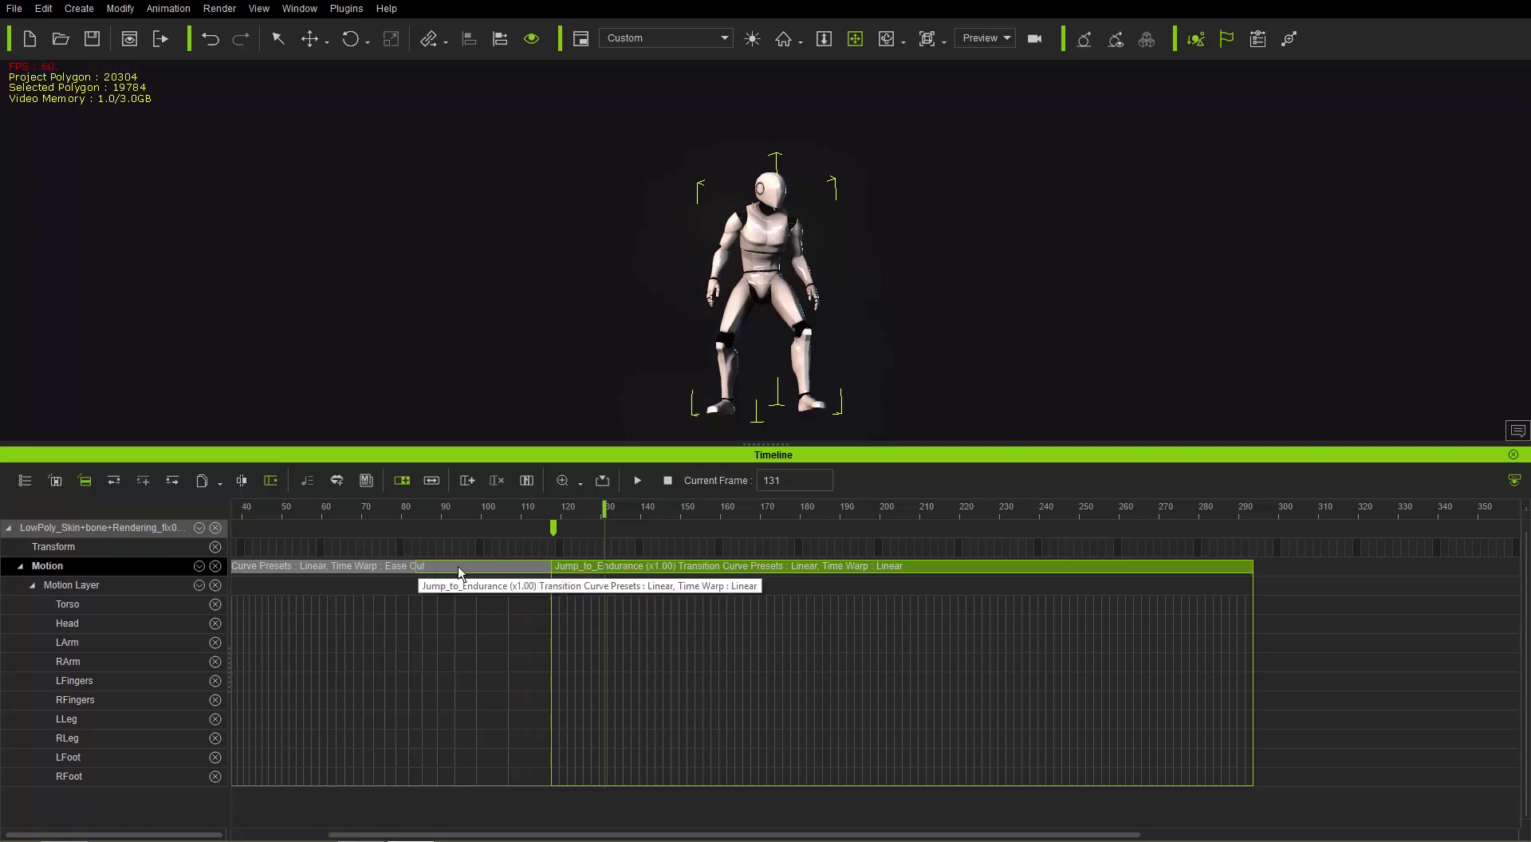
- Break the Jump_to_Endurance clip in mid-jump at frame 219 and play back the two parts
drag(413, 505, 957, 478)
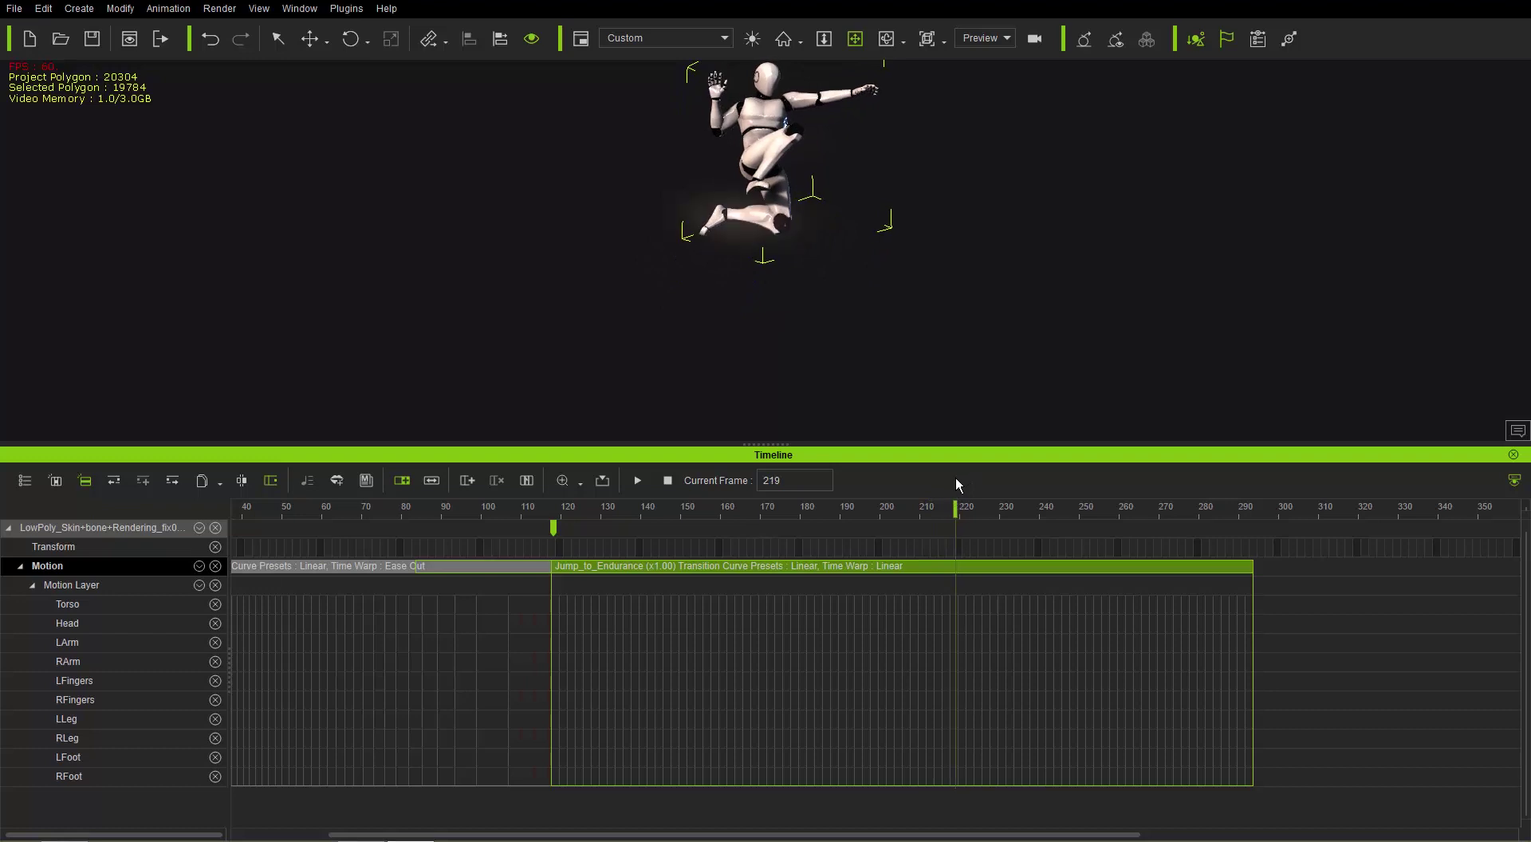
right_click(955, 568)
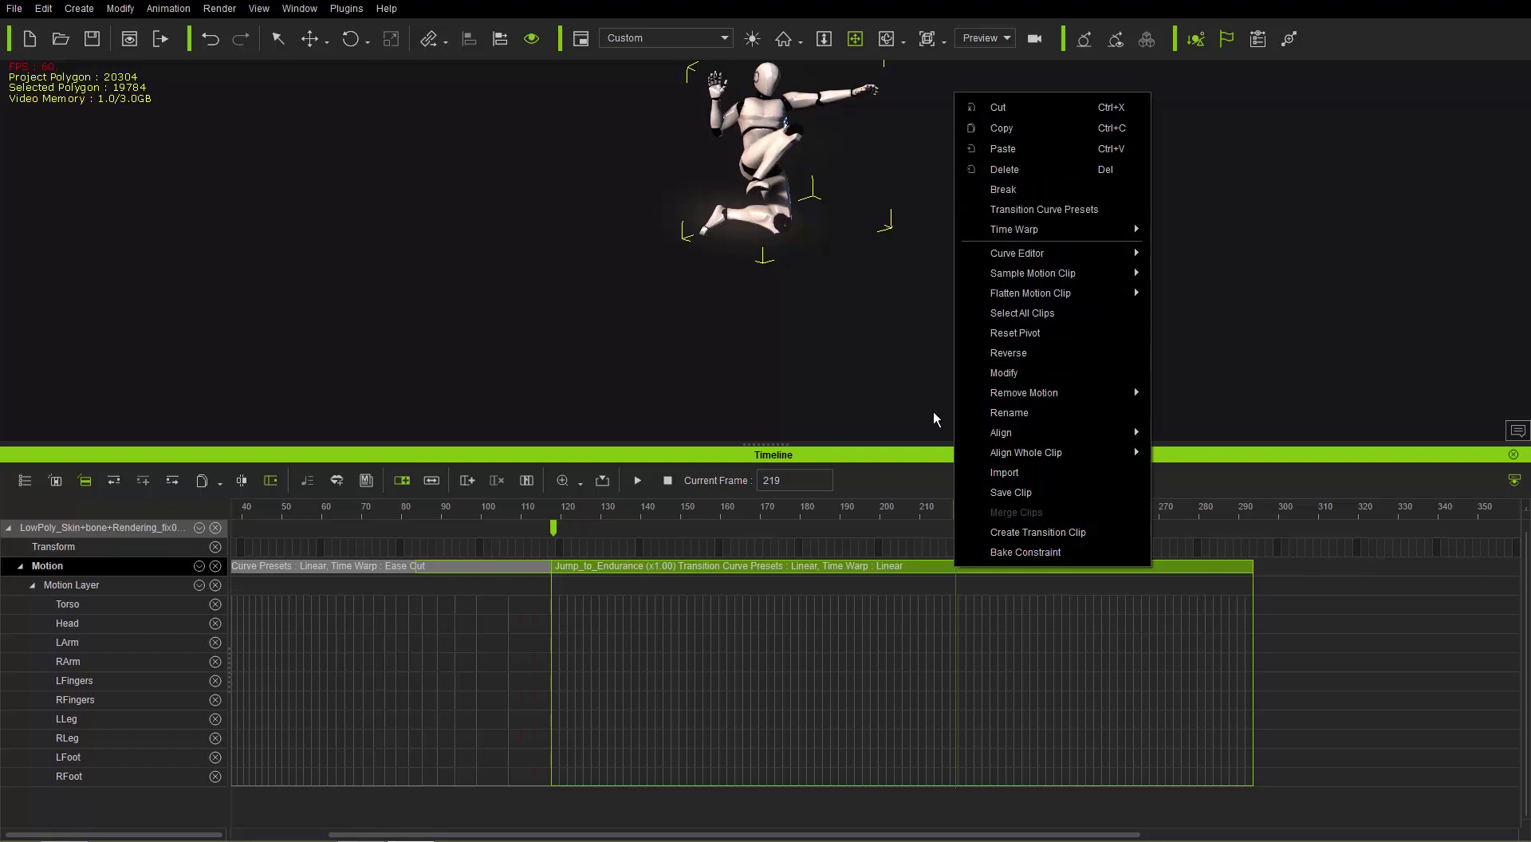
click(920, 452)
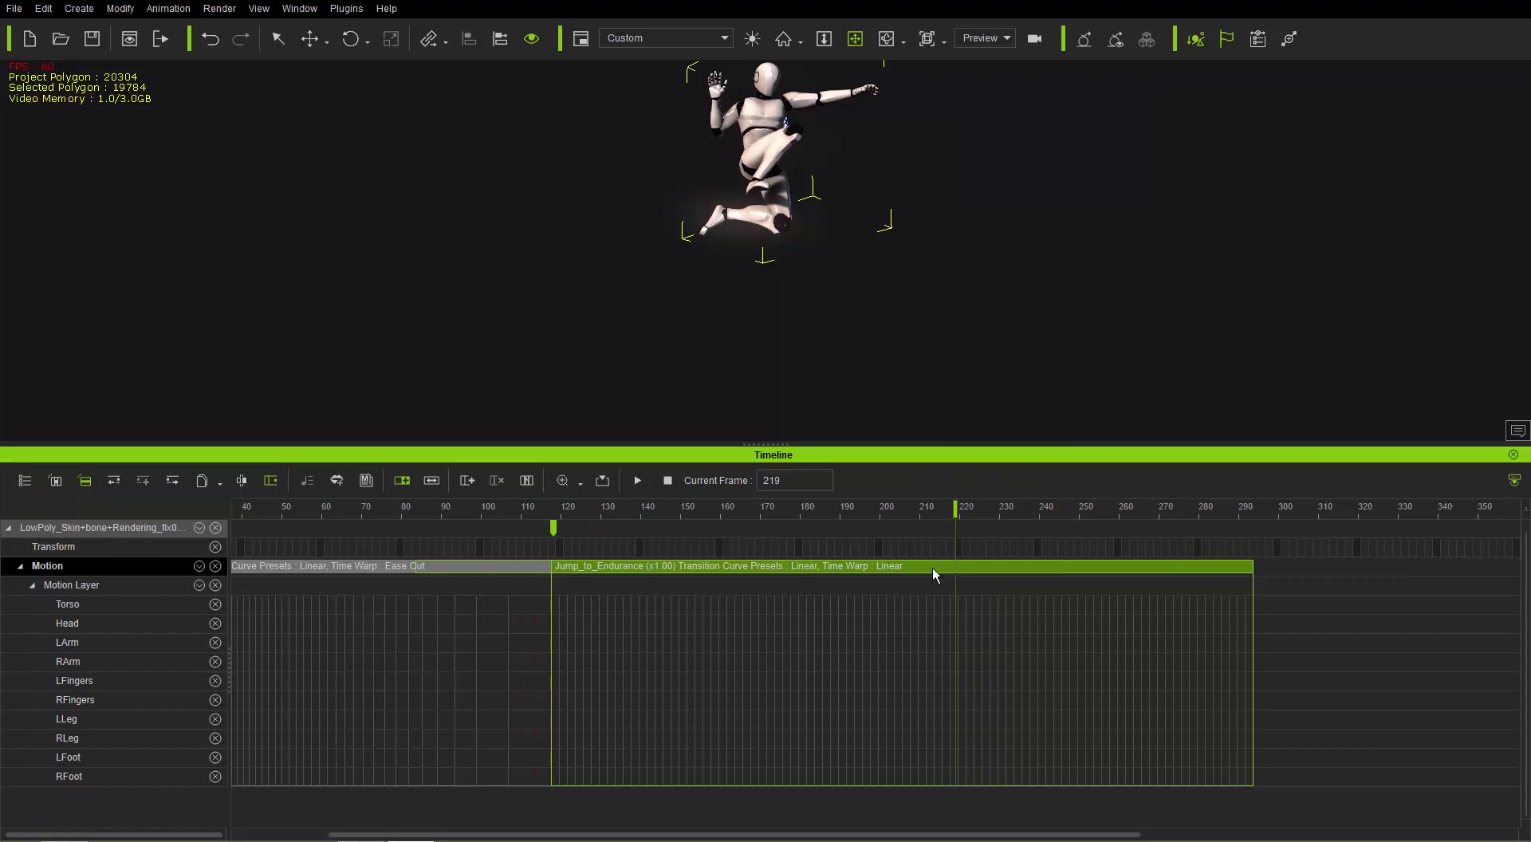
click(242, 481)
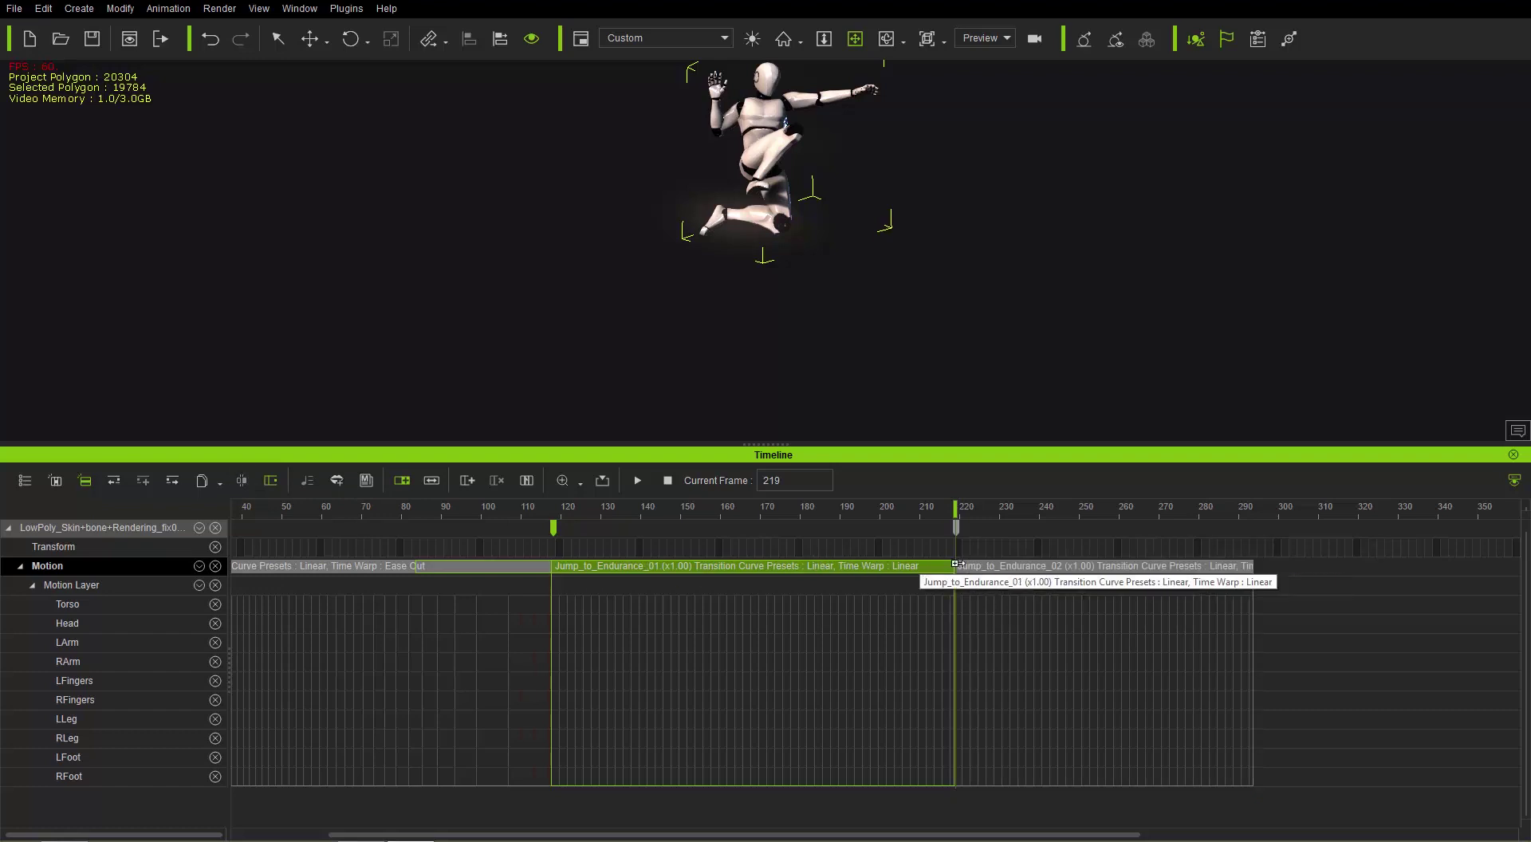
click(558, 511)
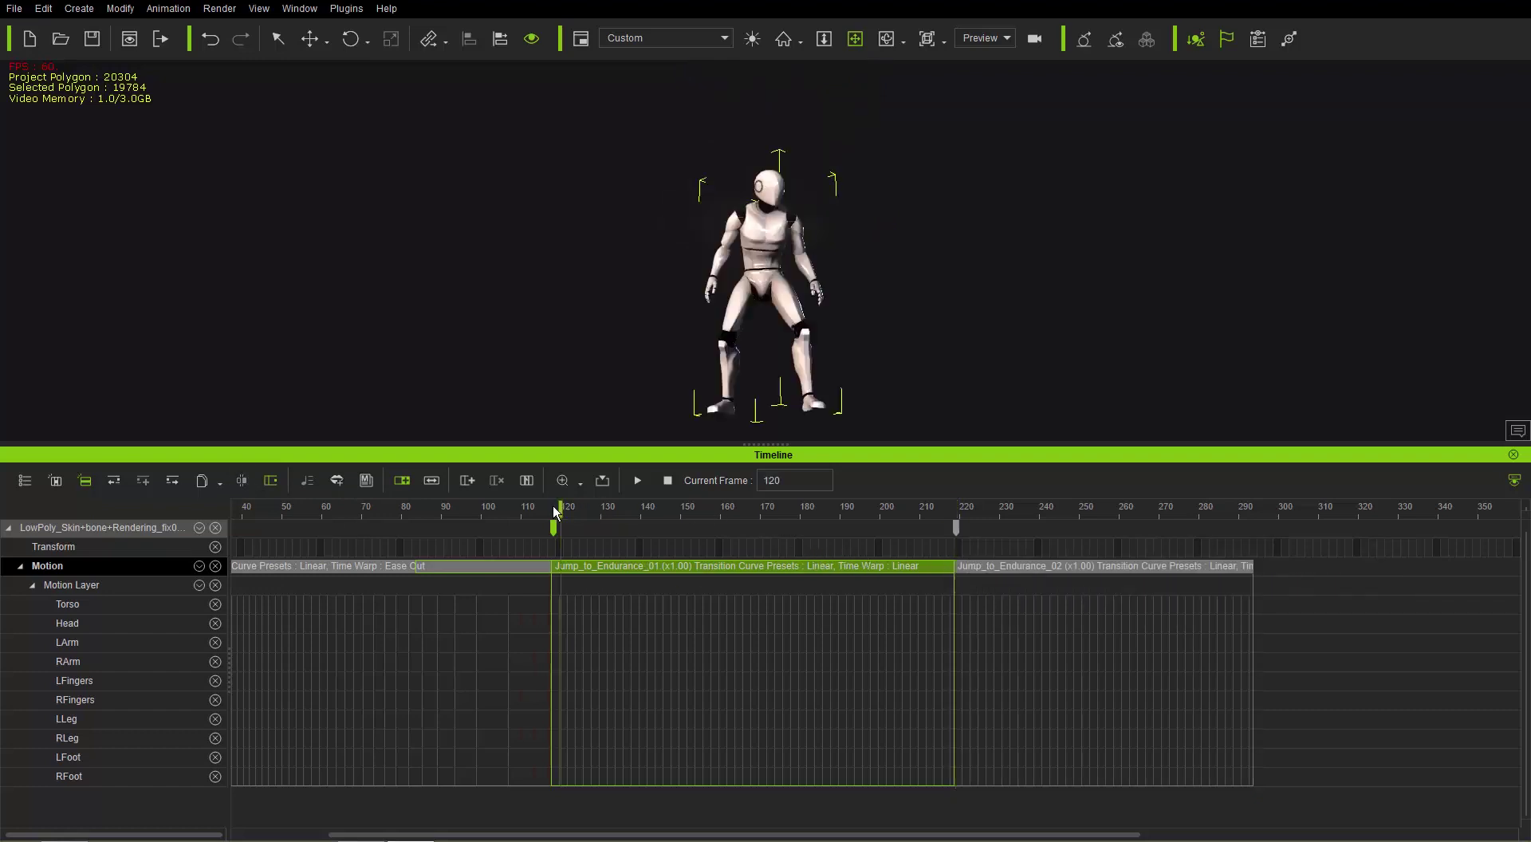
key(space)
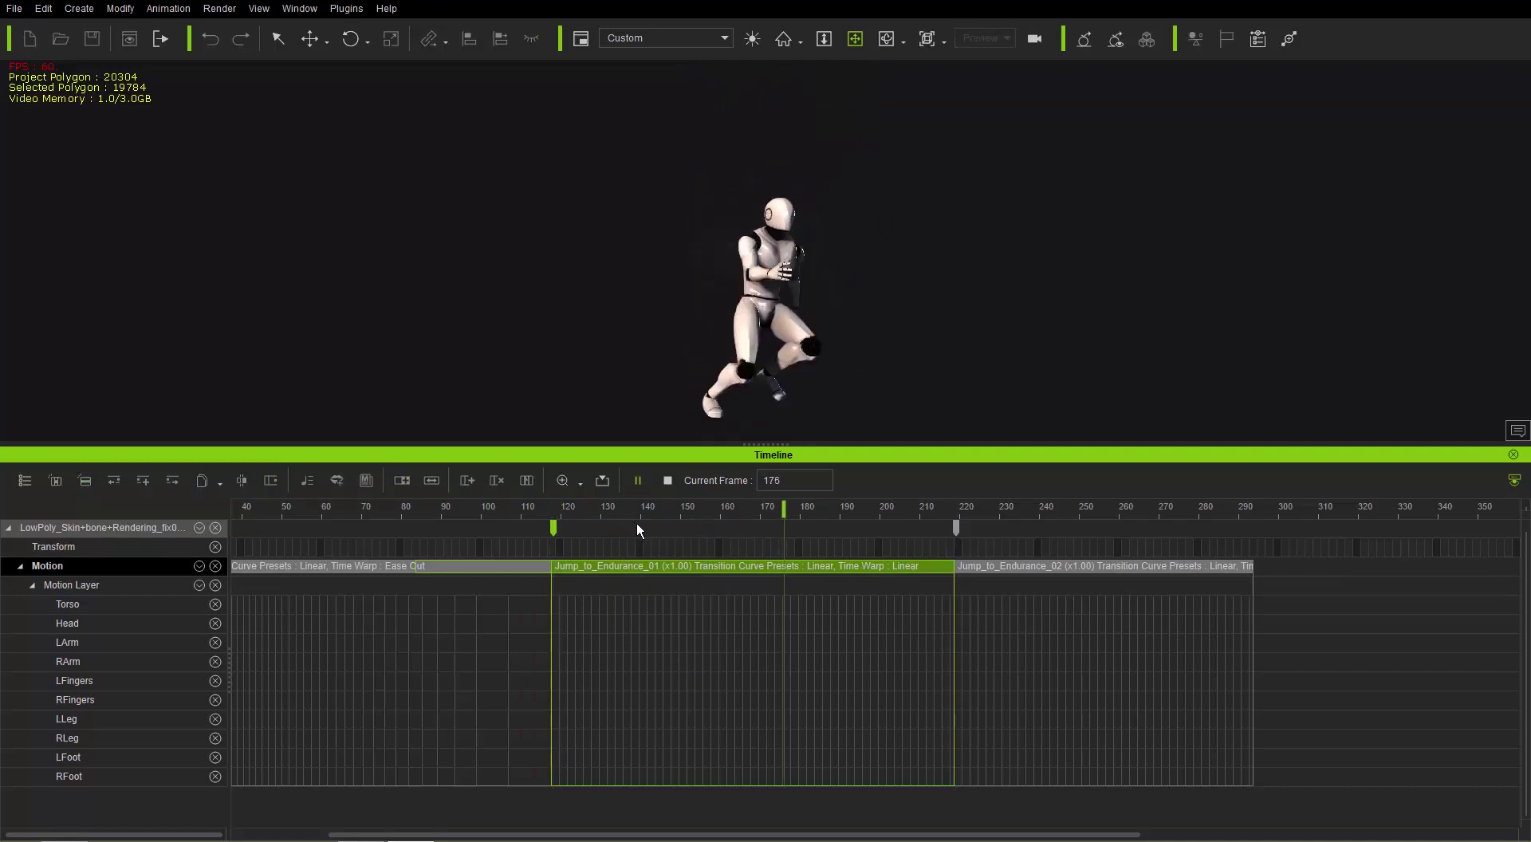
click(949, 566)
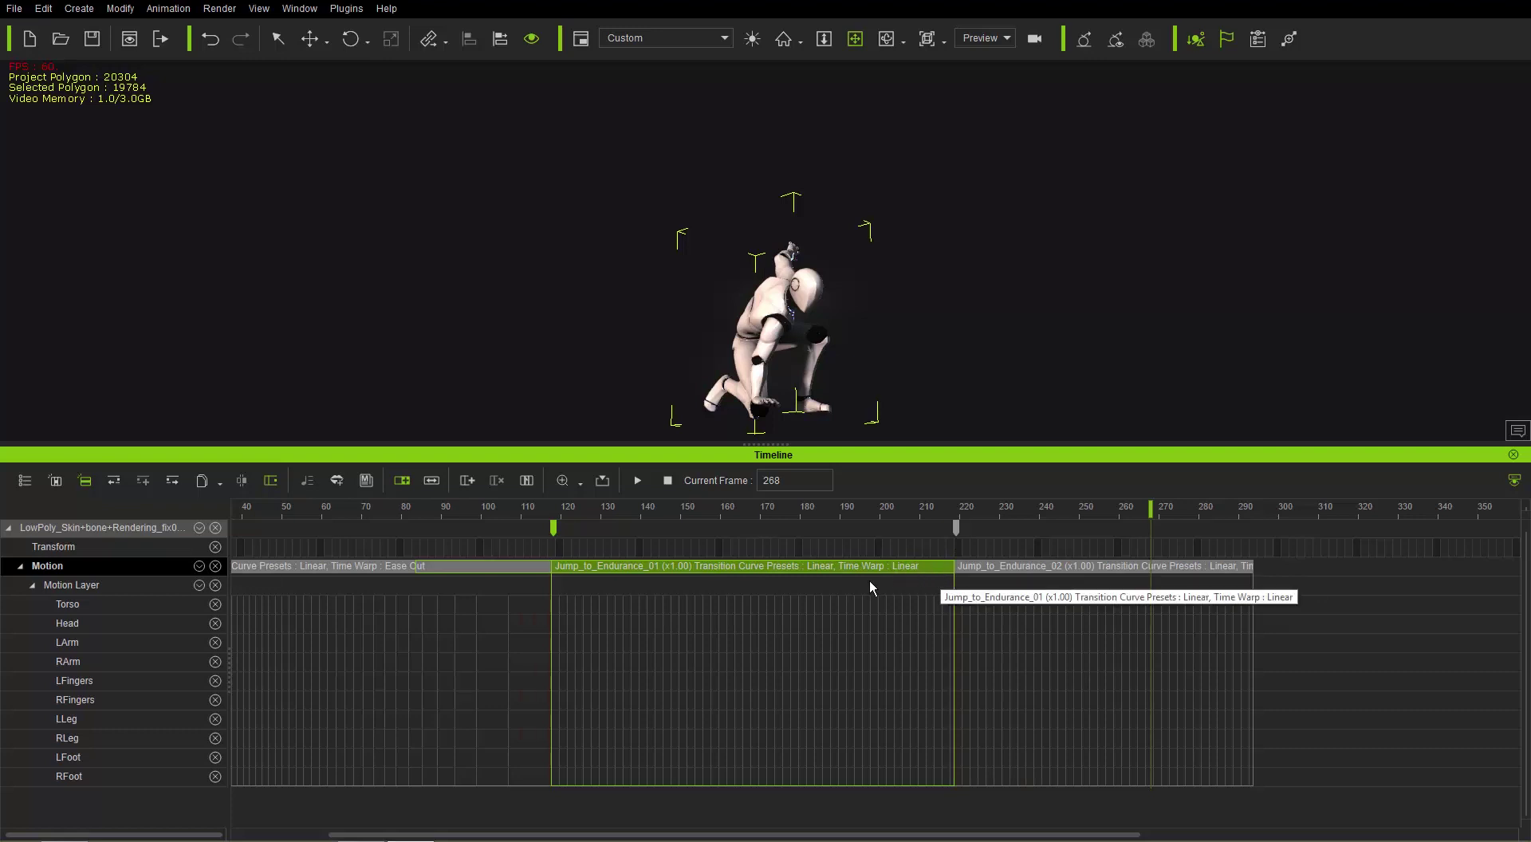
- Apply the Ease Out time warp to the first part of the jump, Jump_to_Endurance_01, and play it back
right_click(661, 569)
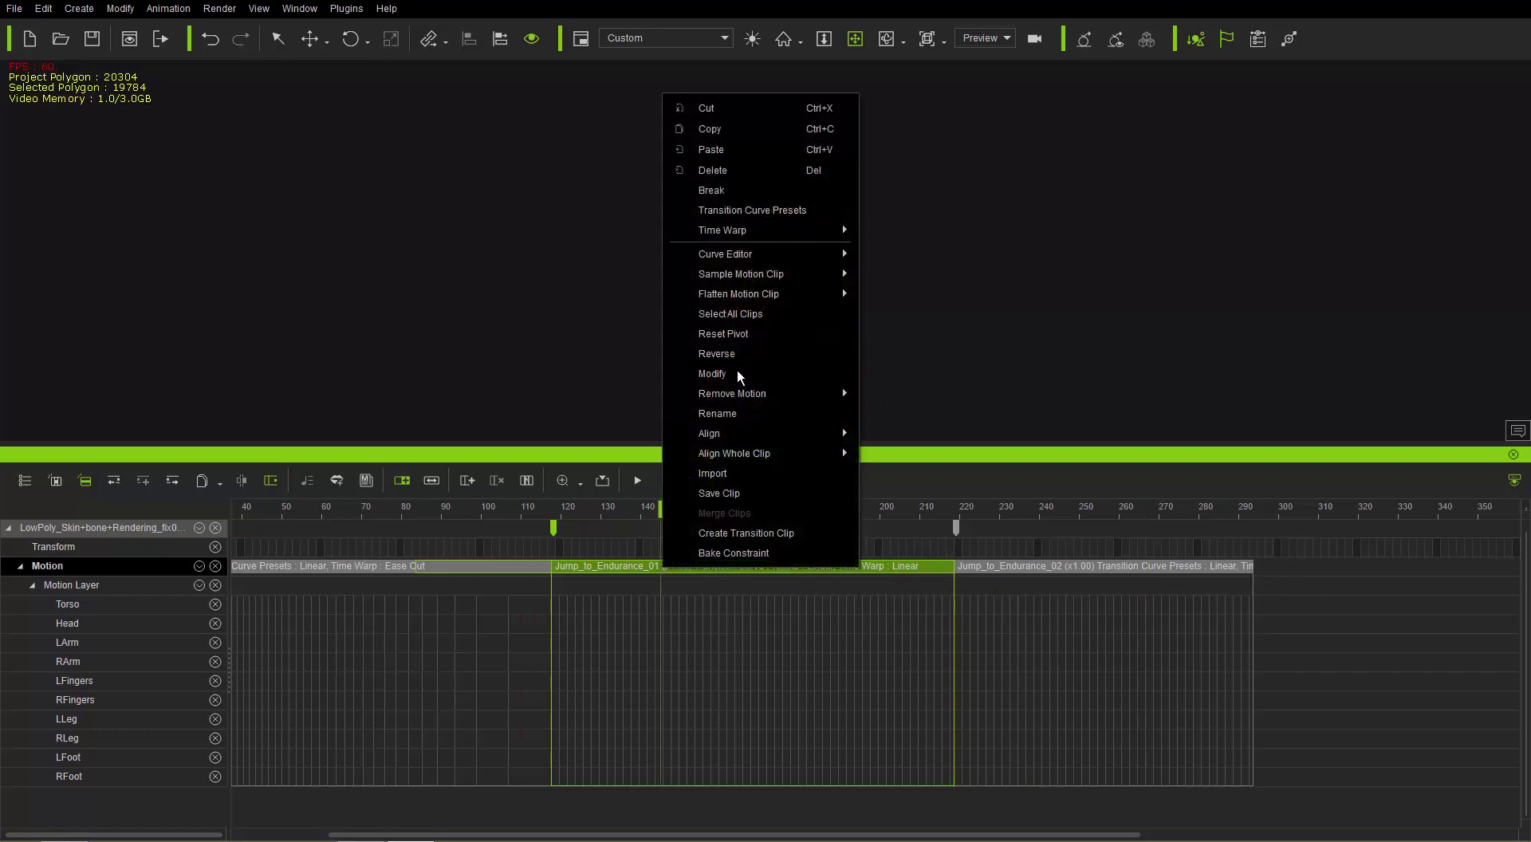
mouse_move(733, 232)
click(930, 278)
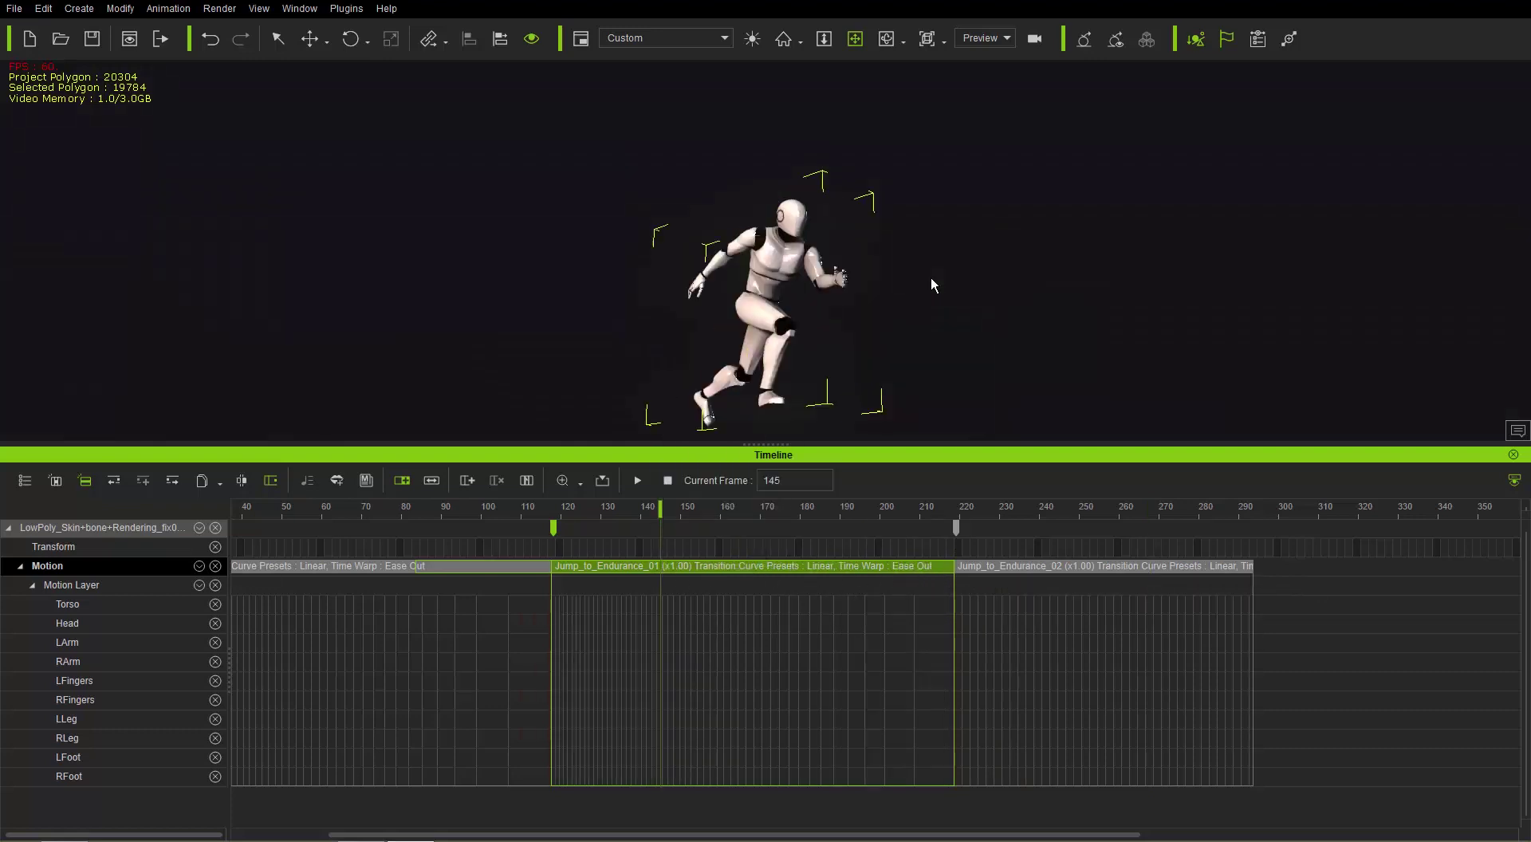
drag(576, 505, 520, 496)
key(space)
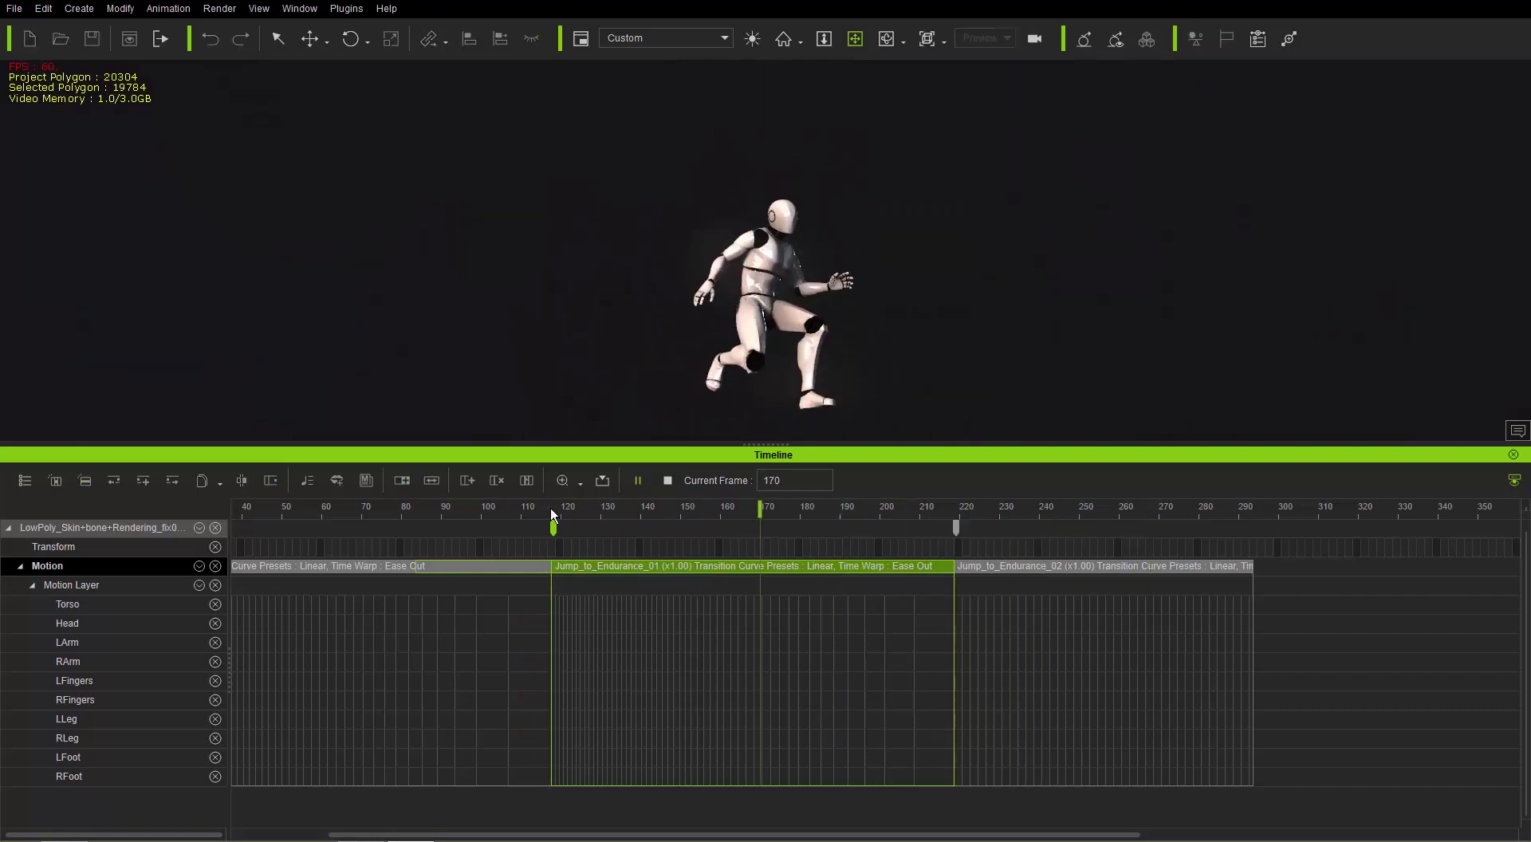
click(872, 571)
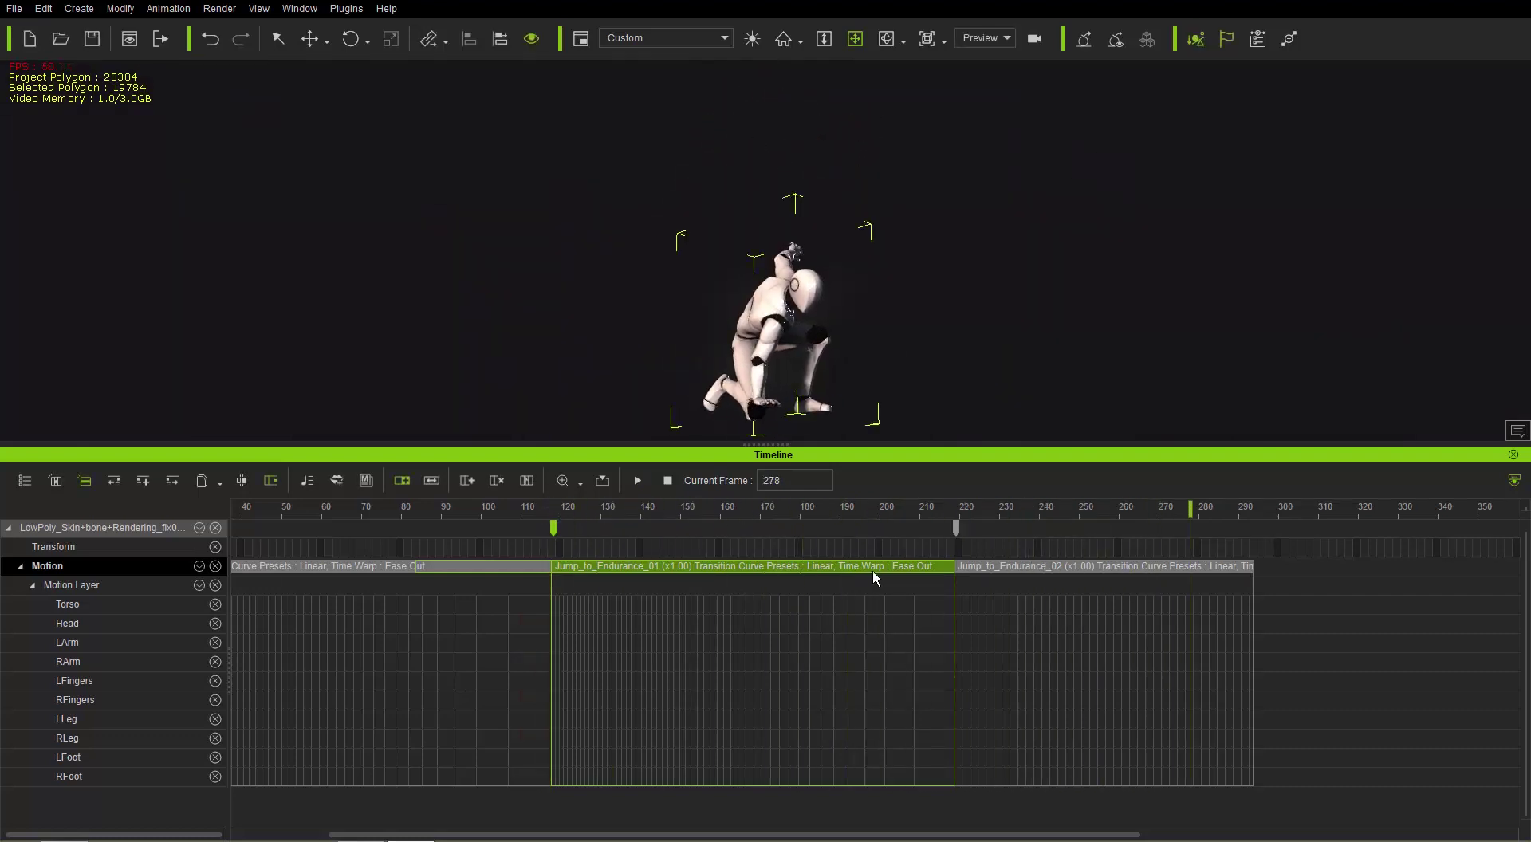
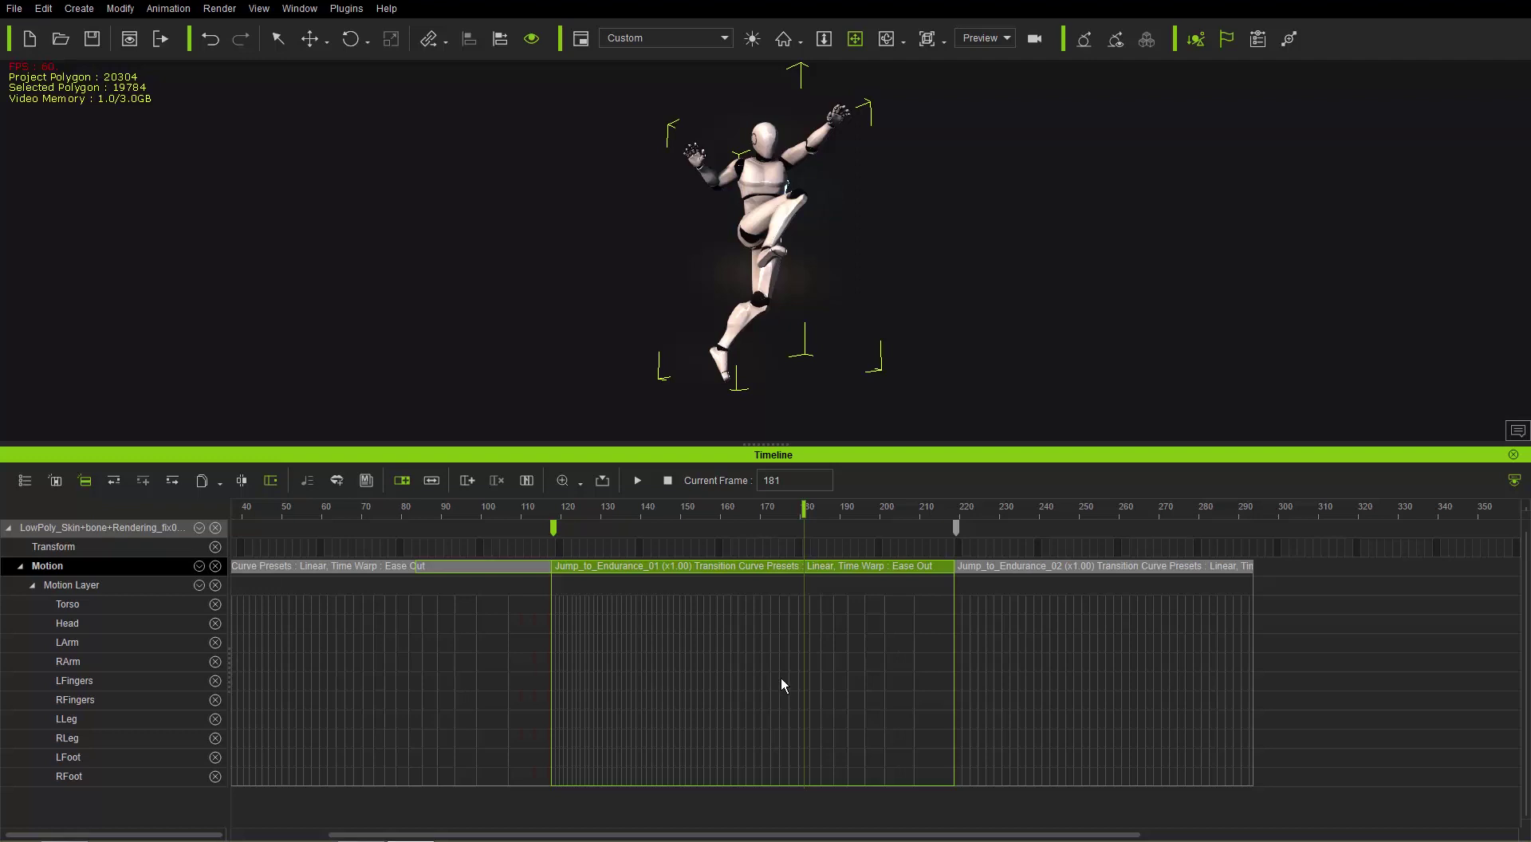
- Break the Jump_to_Endurance_01 clip at frame 181
right_click(804, 566)
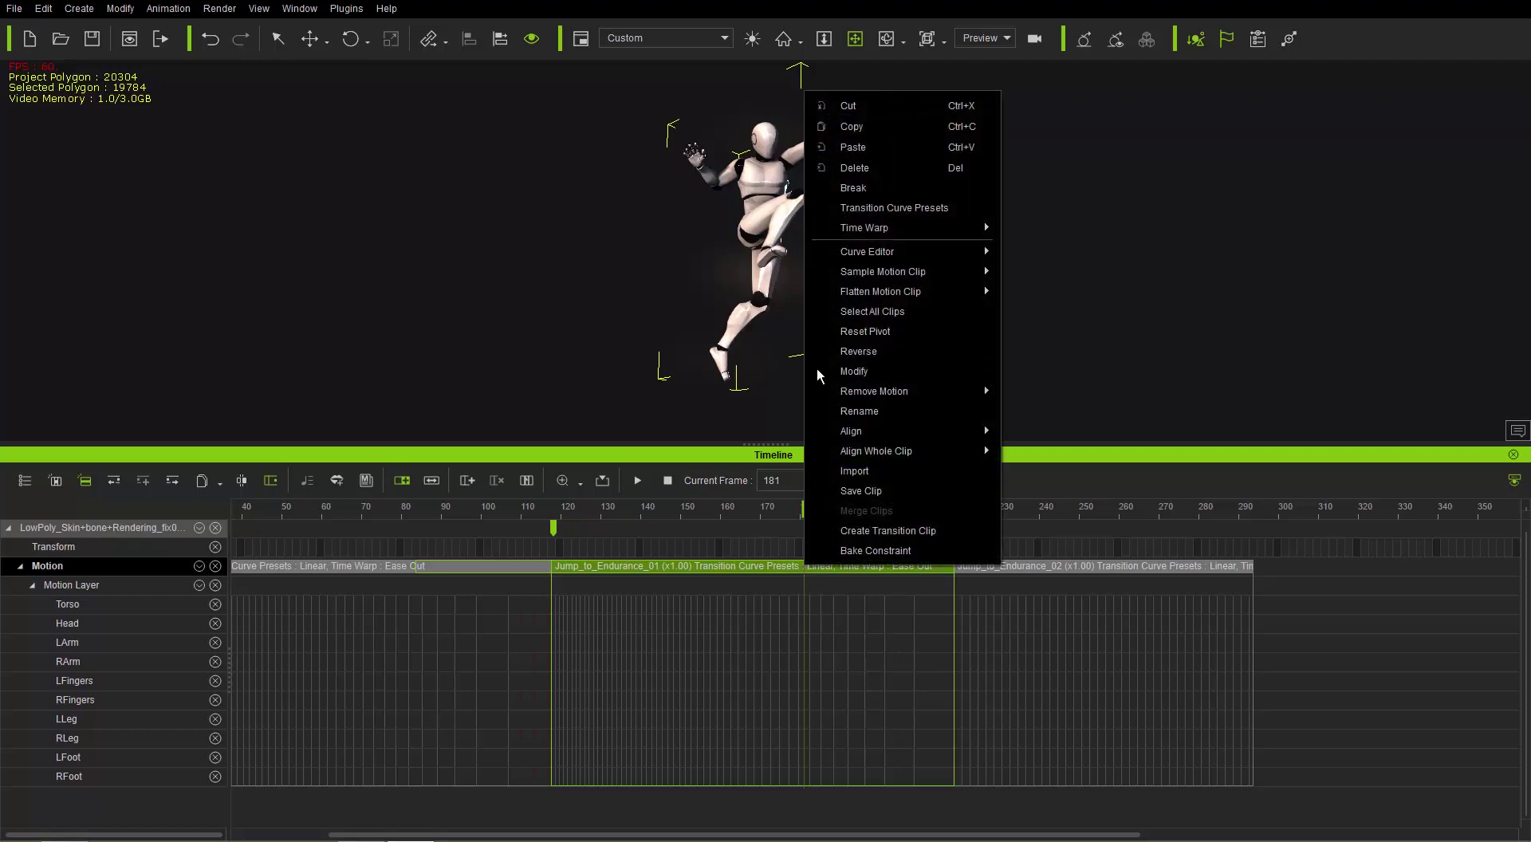
click(874, 185)
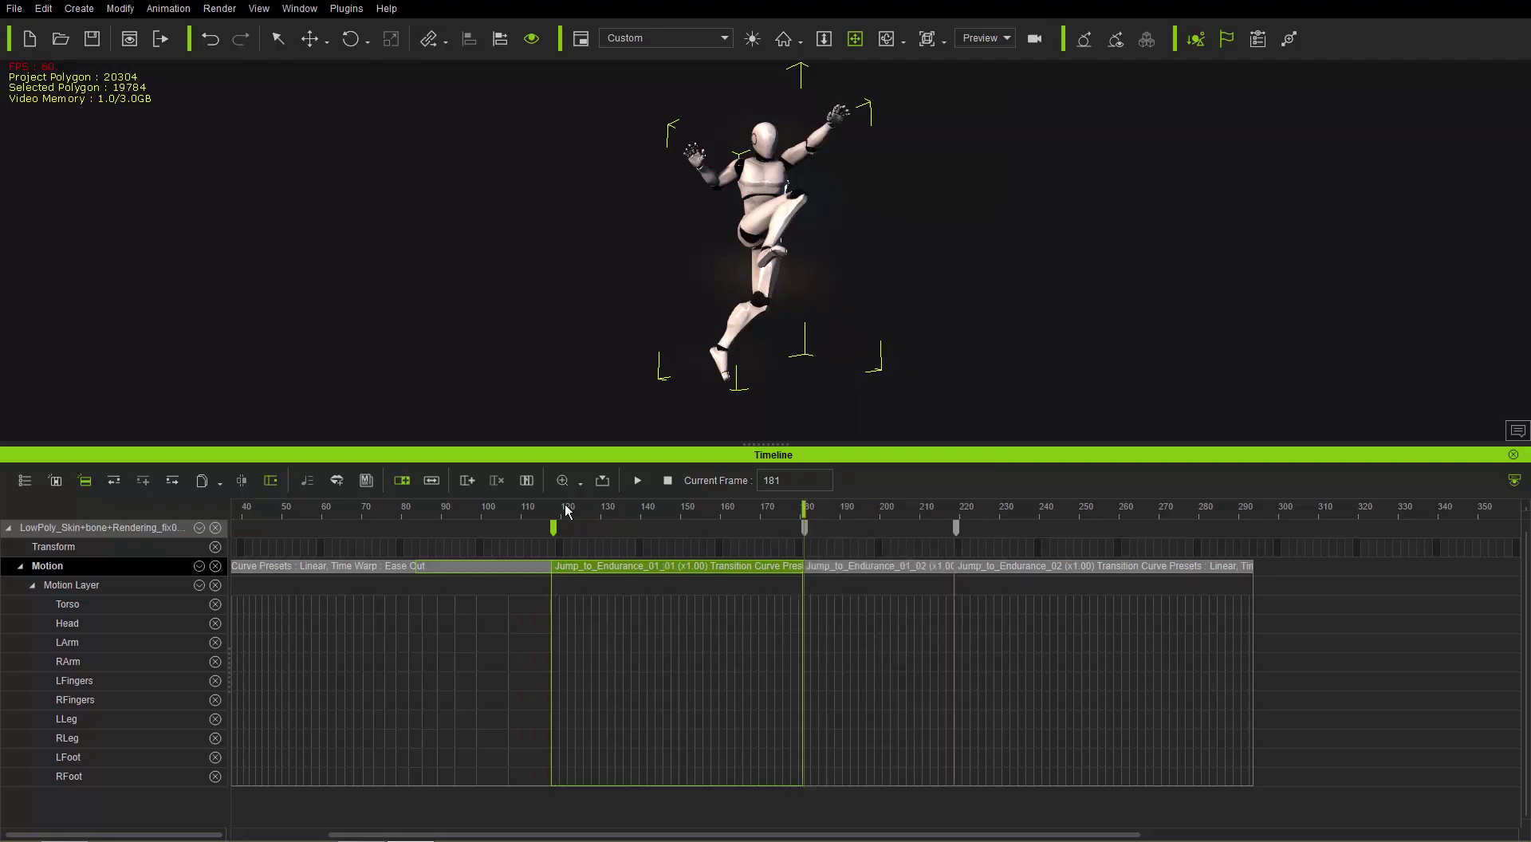
- Play back the broken jump from about frame 118 and examine the middle clip, Jump_to_Endurance_01_02
drag(586, 506, 556, 510)
key(space)
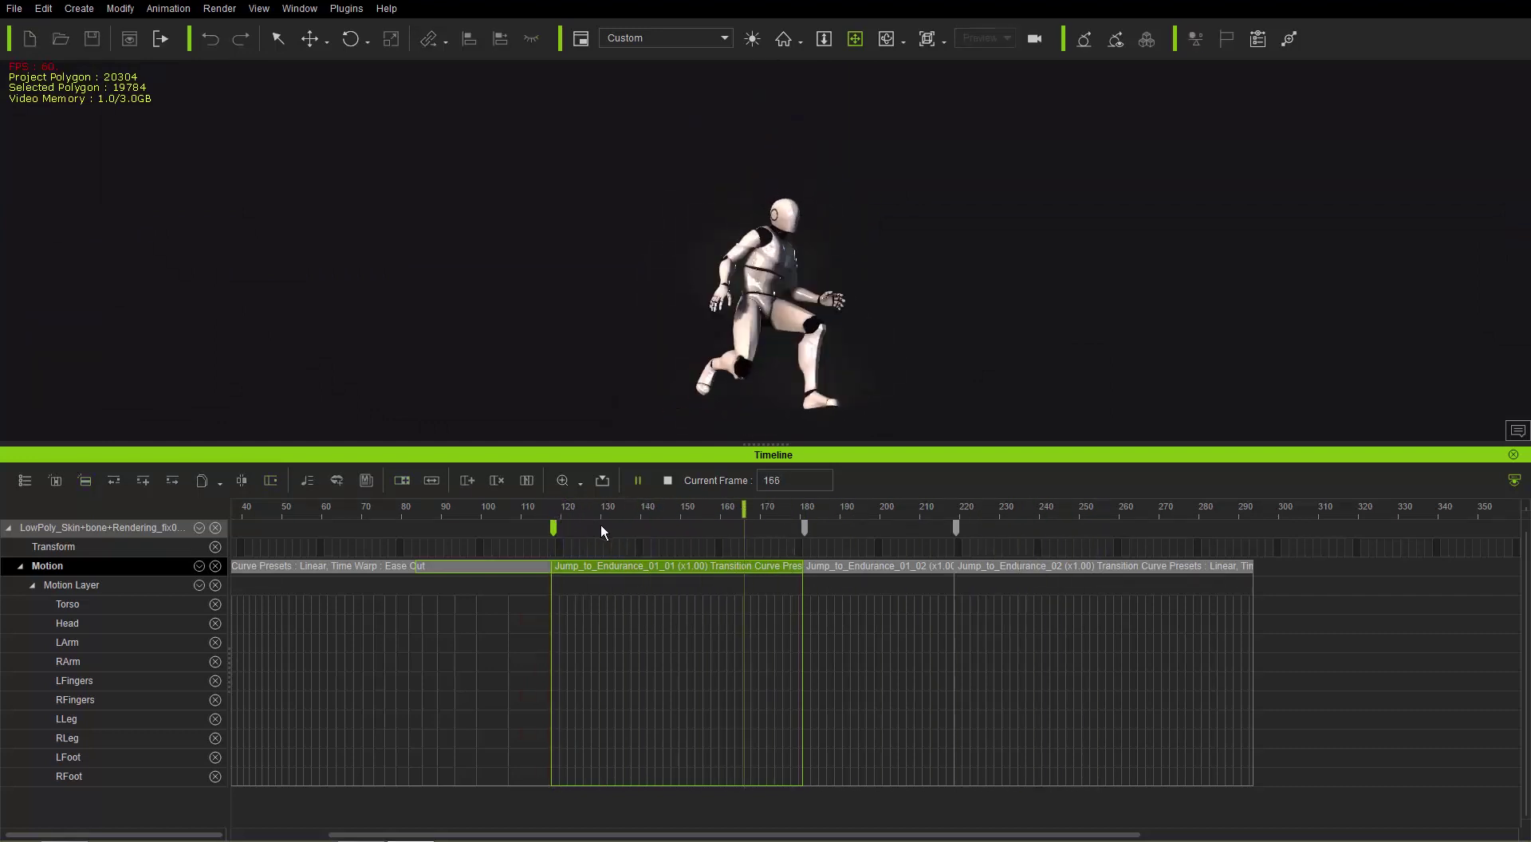
key(space)
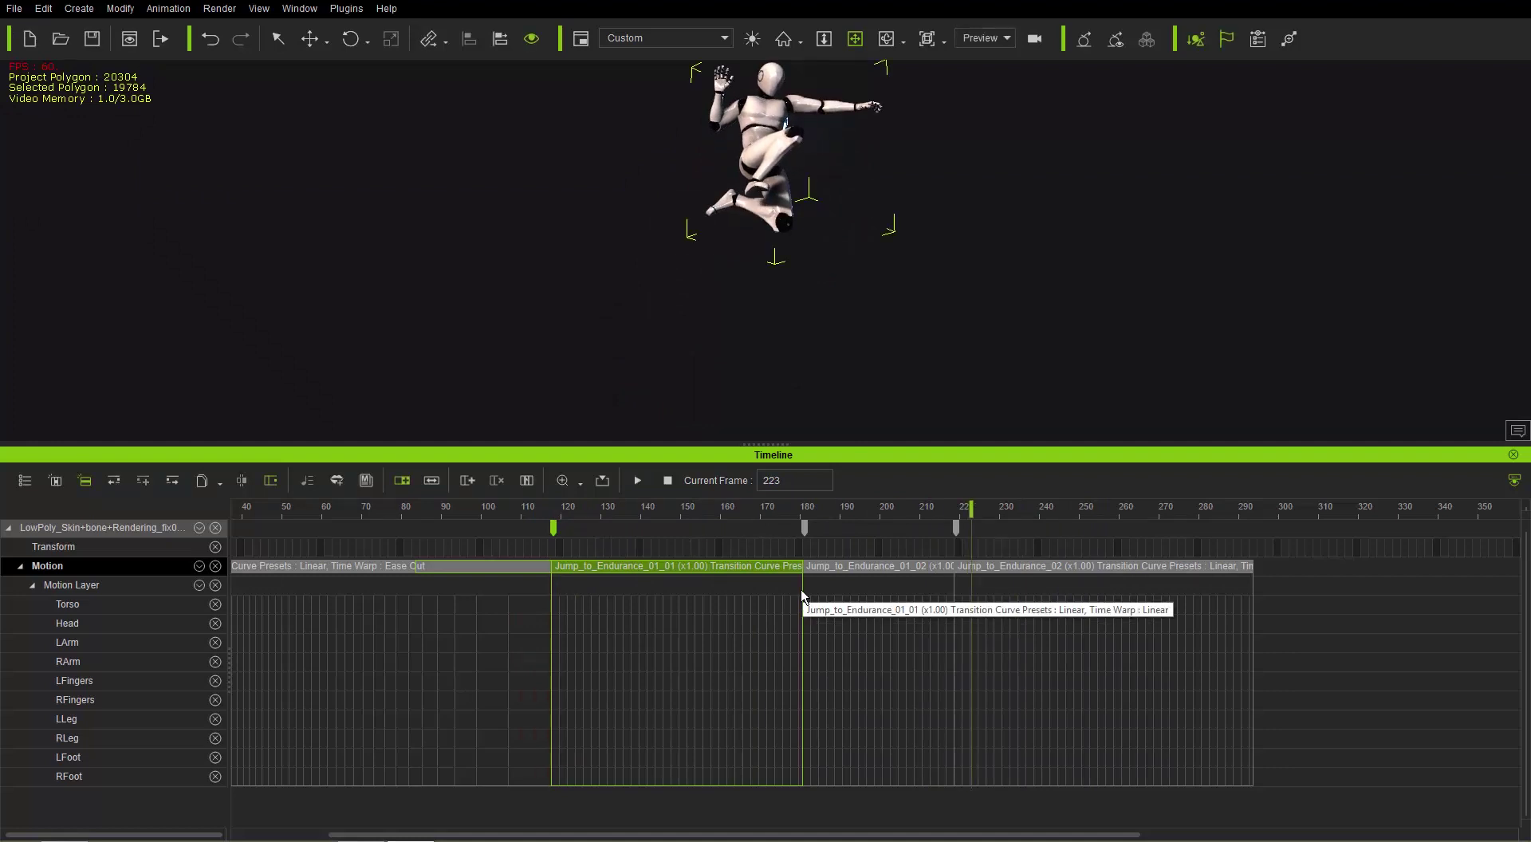
click(749, 566)
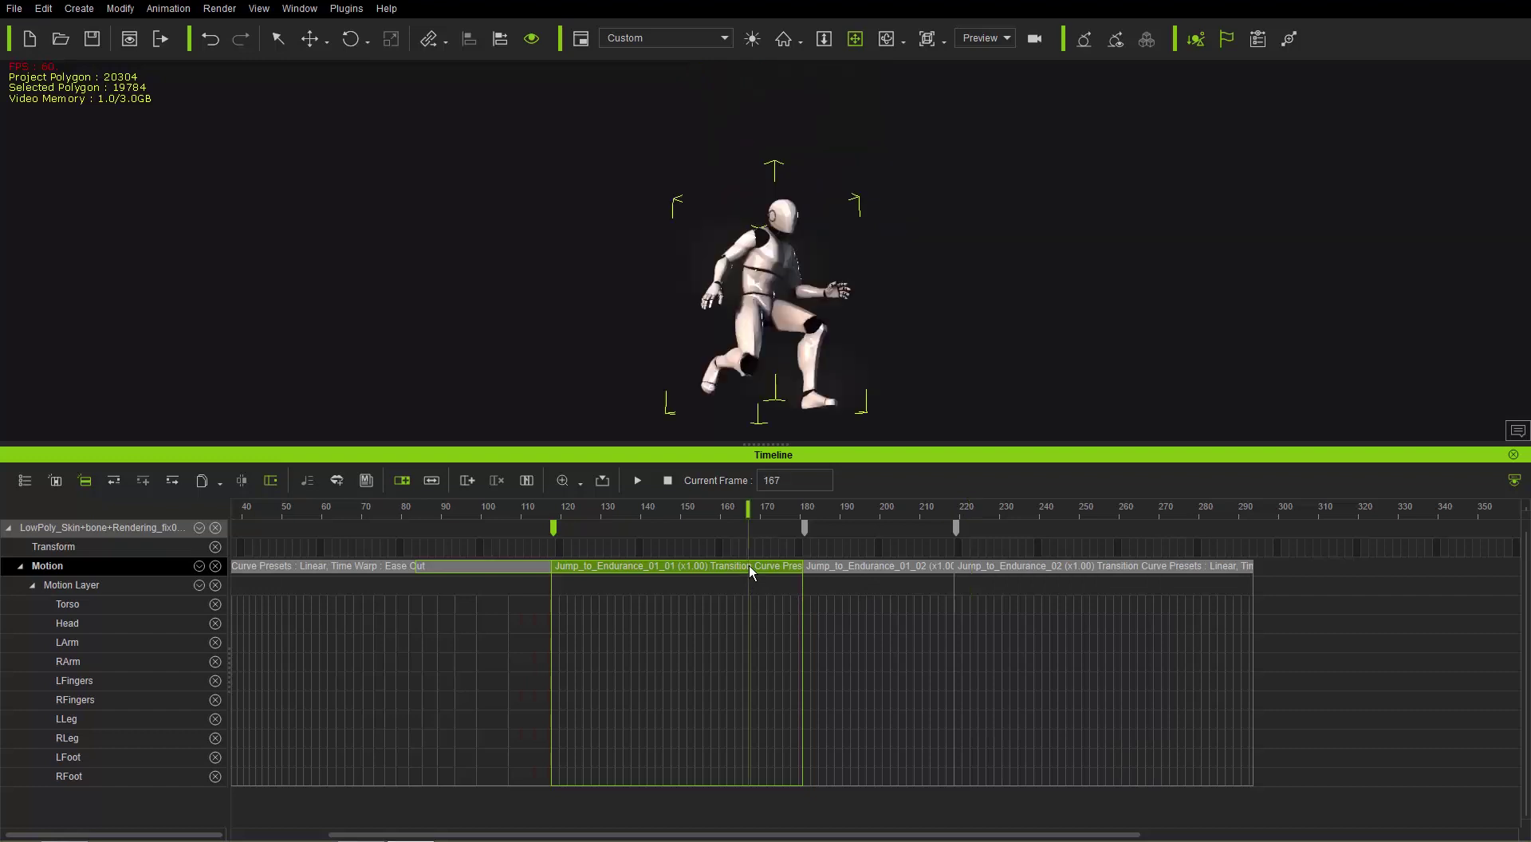
click(870, 566)
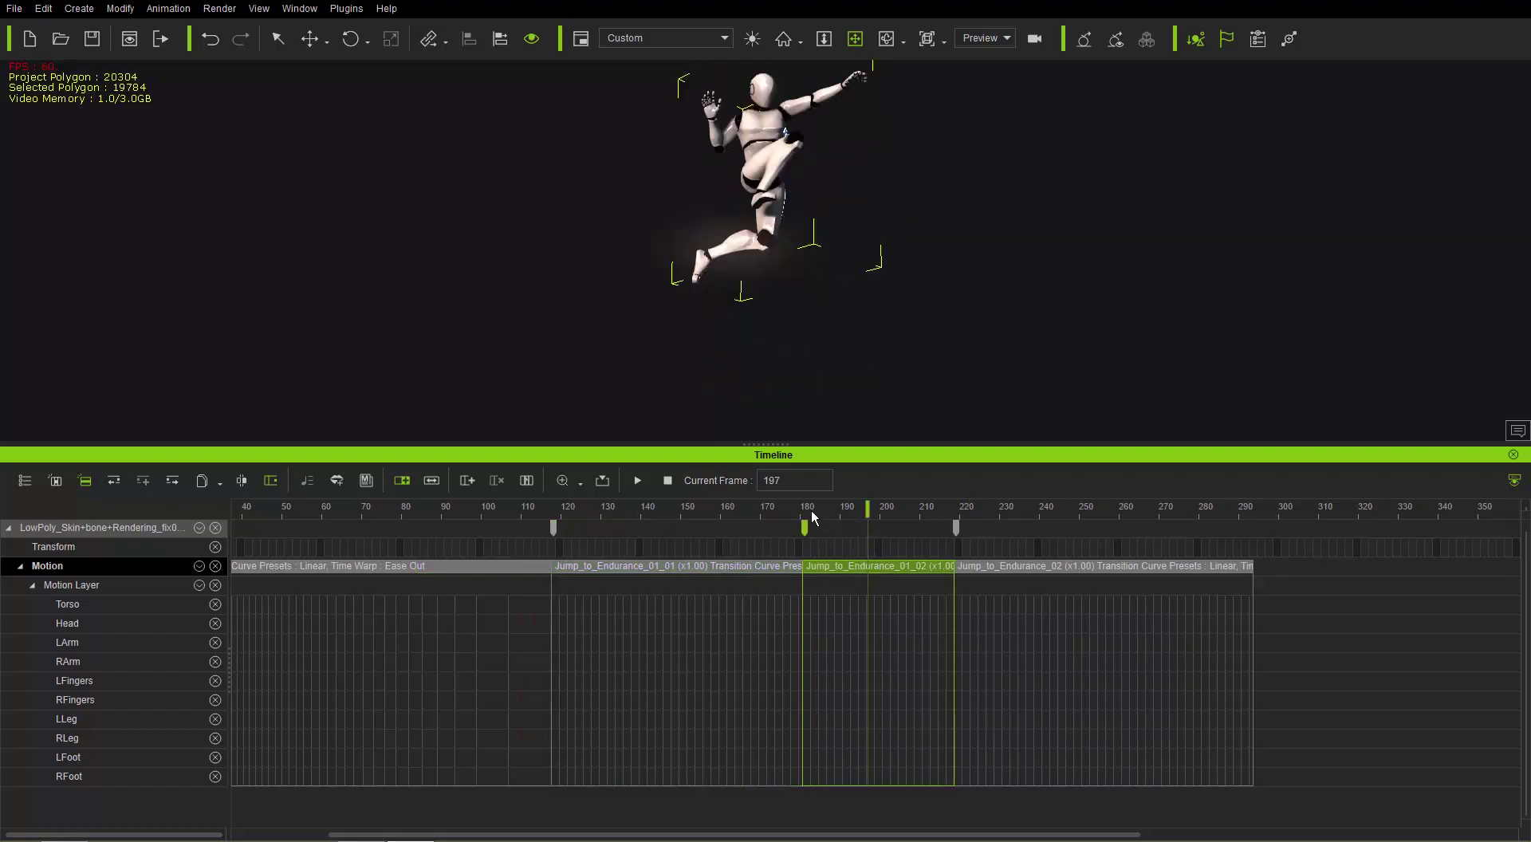
drag(813, 514, 919, 511)
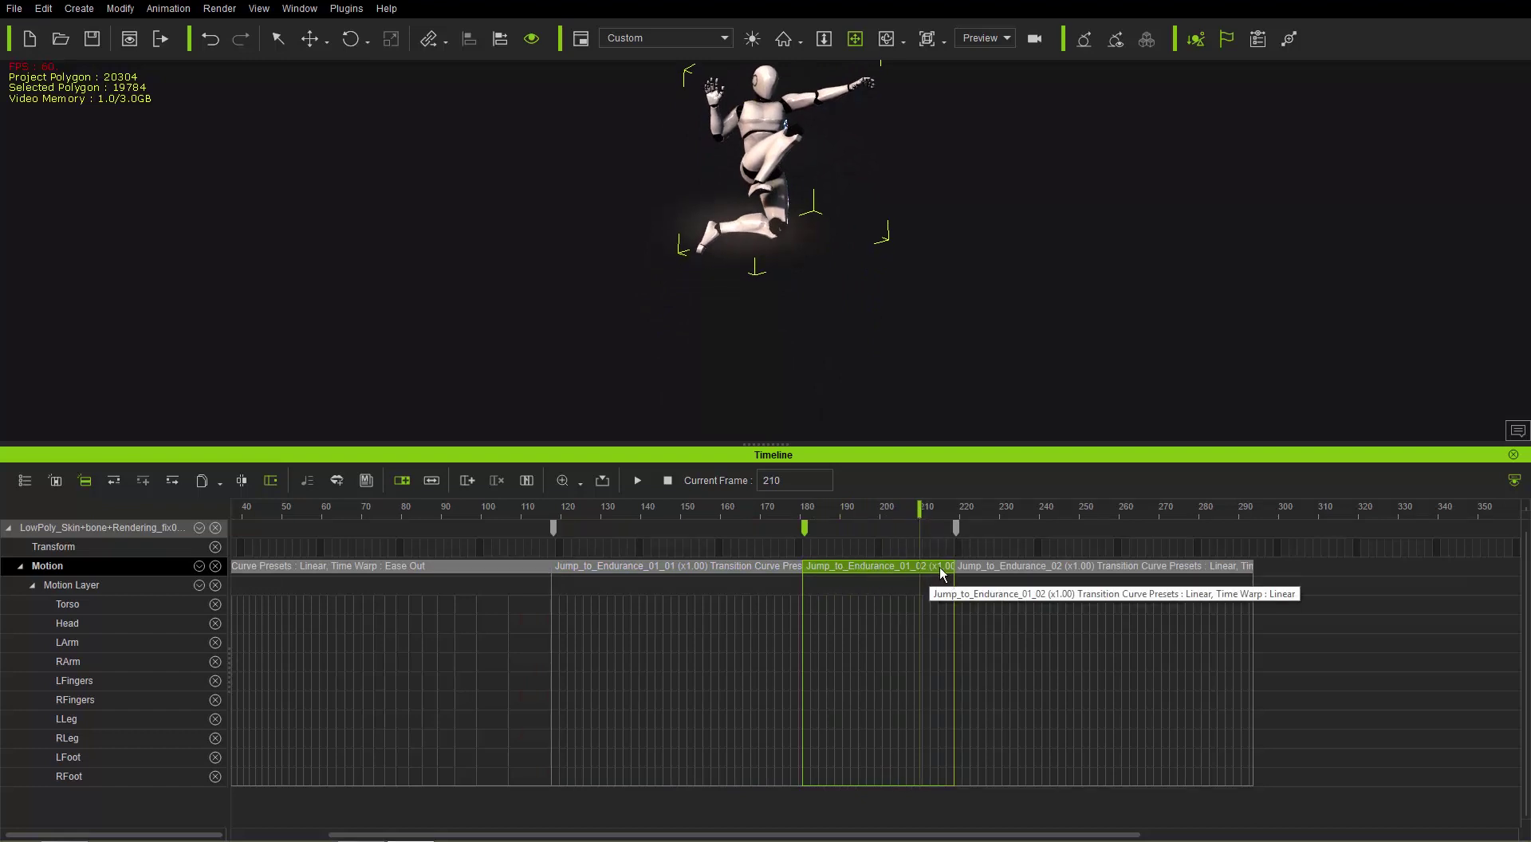
- Move Jump_to_Endurance_02 out to about frame 277, slow Jump_to_Endurance_01_02 to x0.64 speed by lengthening it, and preview it
drag(992, 571, 1273, 557)
click(891, 564)
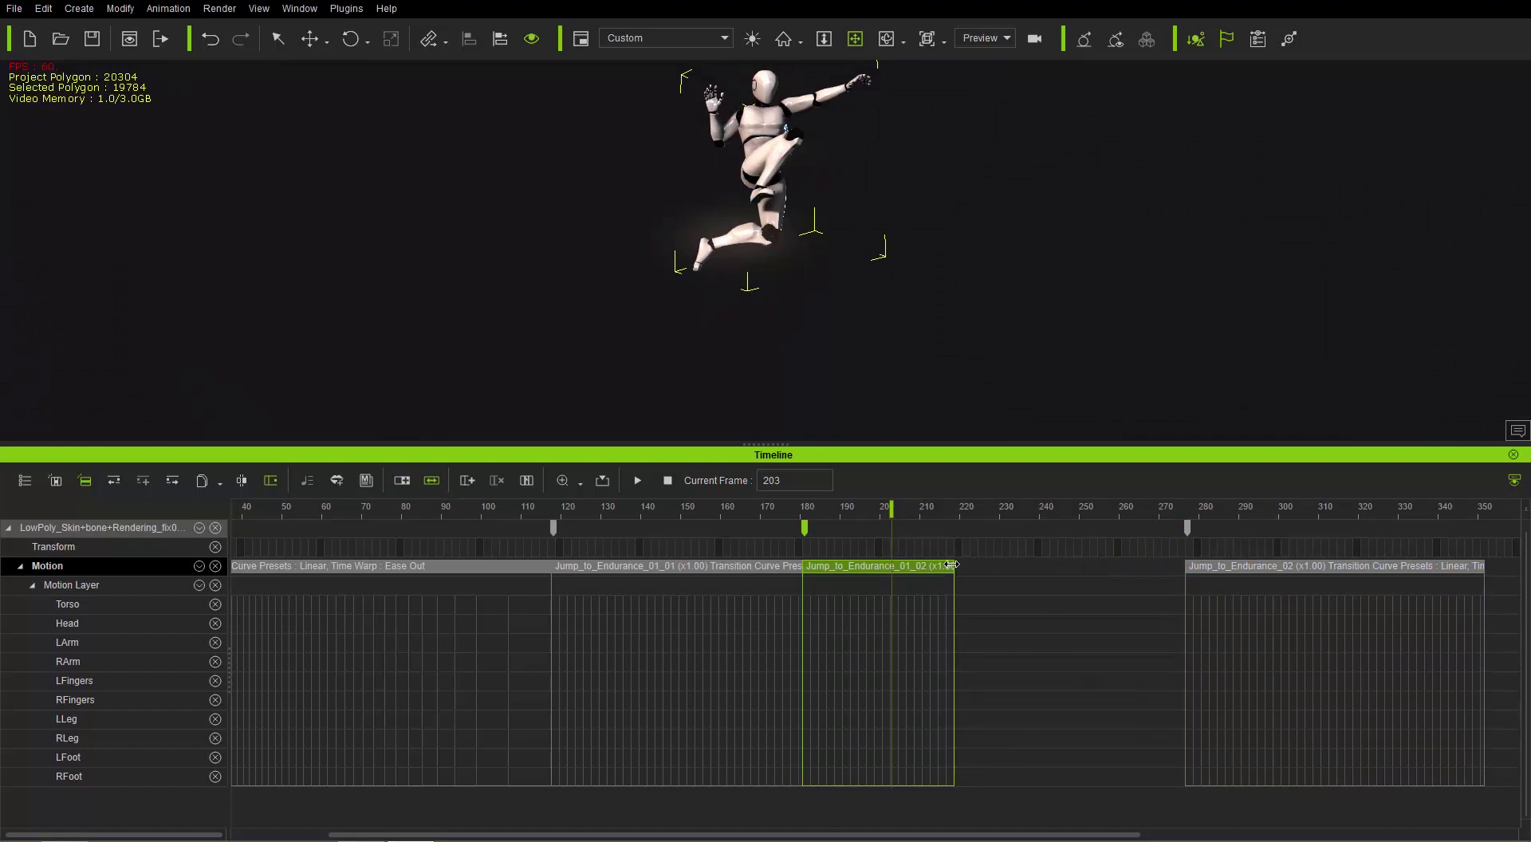
drag(953, 567, 1039, 566)
drag(792, 505, 616, 510)
key(space)
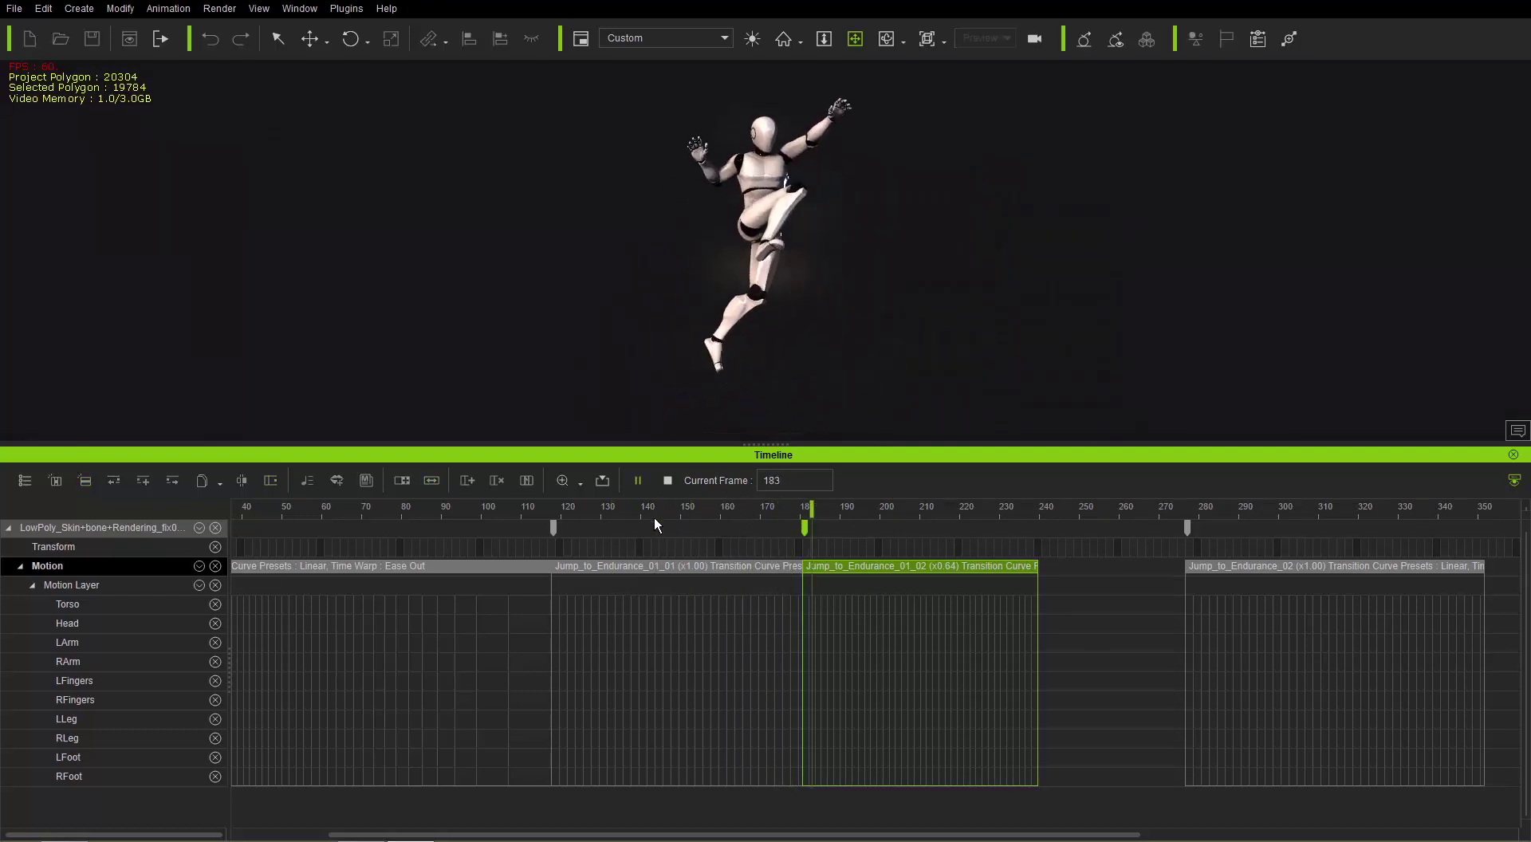
key(space)
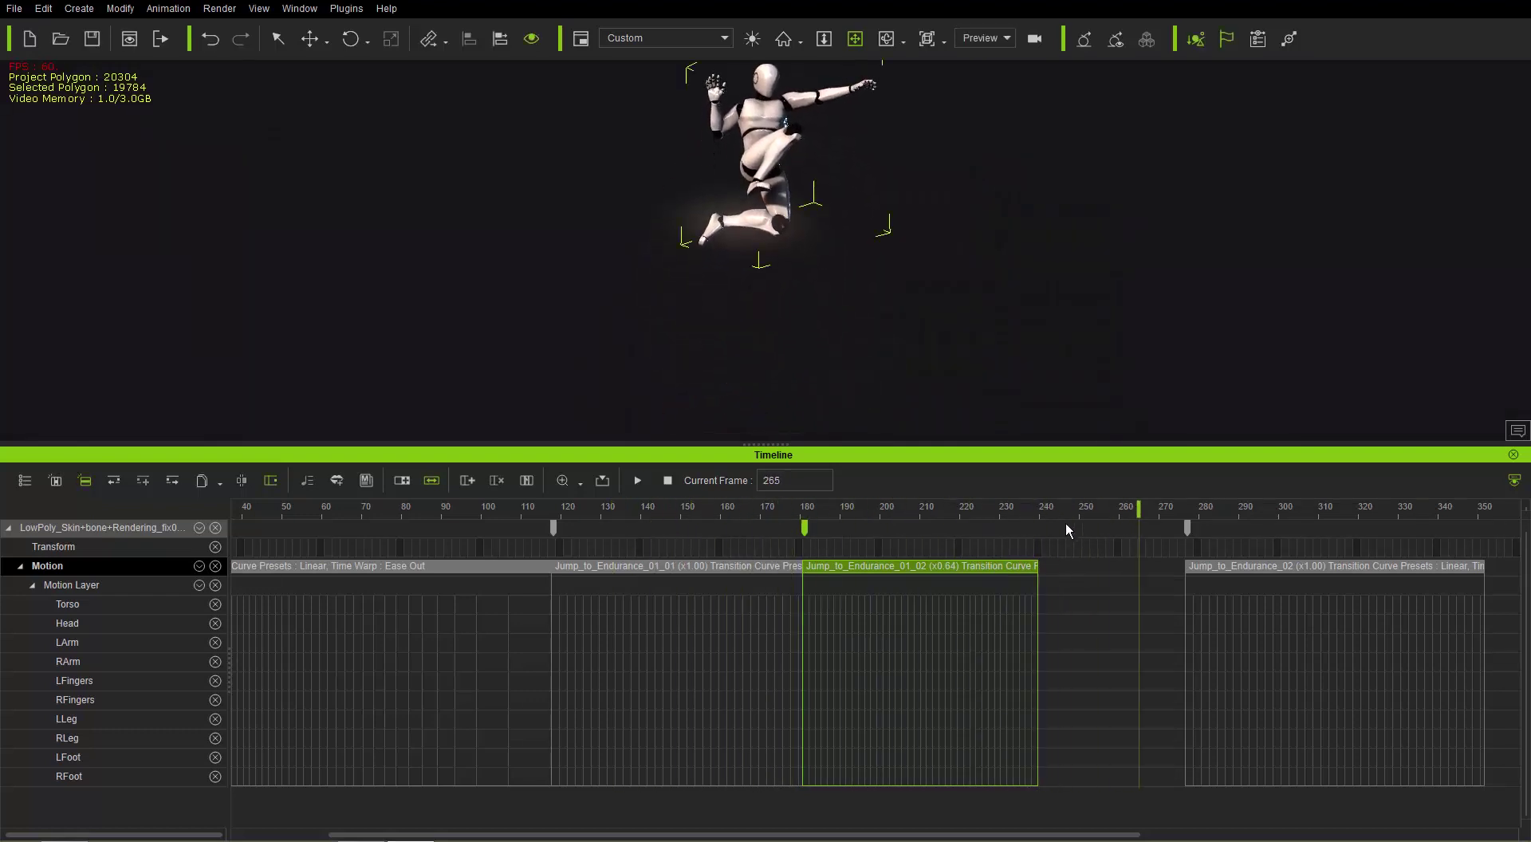
drag(1051, 508, 1098, 509)
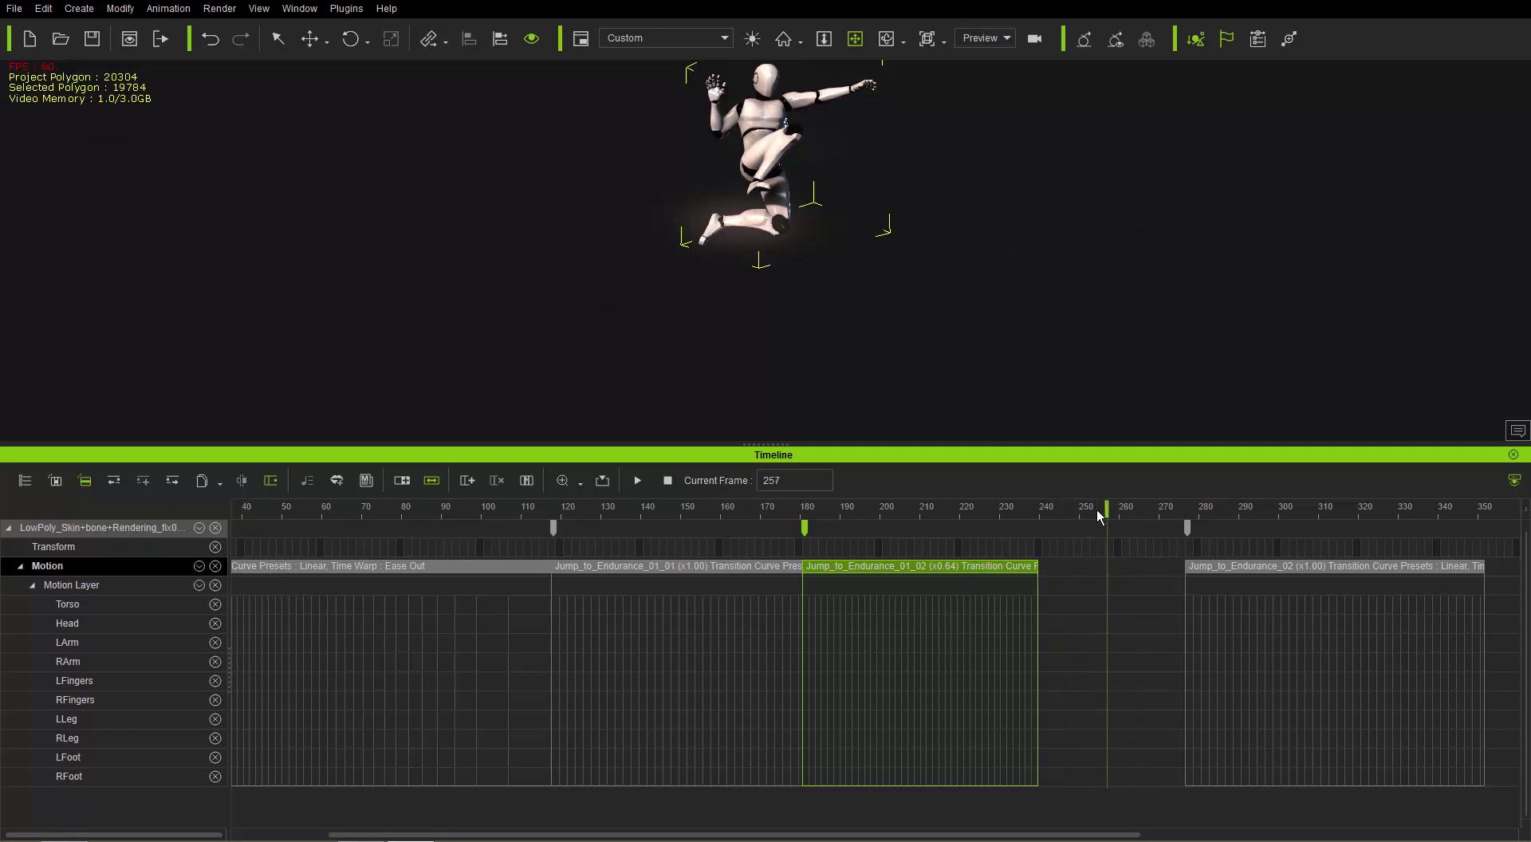
- Slow Jump_to_Endurance_01_02 further to x0.59 speed and move Jump_to_Endurance_02 back against its end at frame 245
drag(1036, 566, 1057, 565)
drag(1270, 566, 1157, 571)
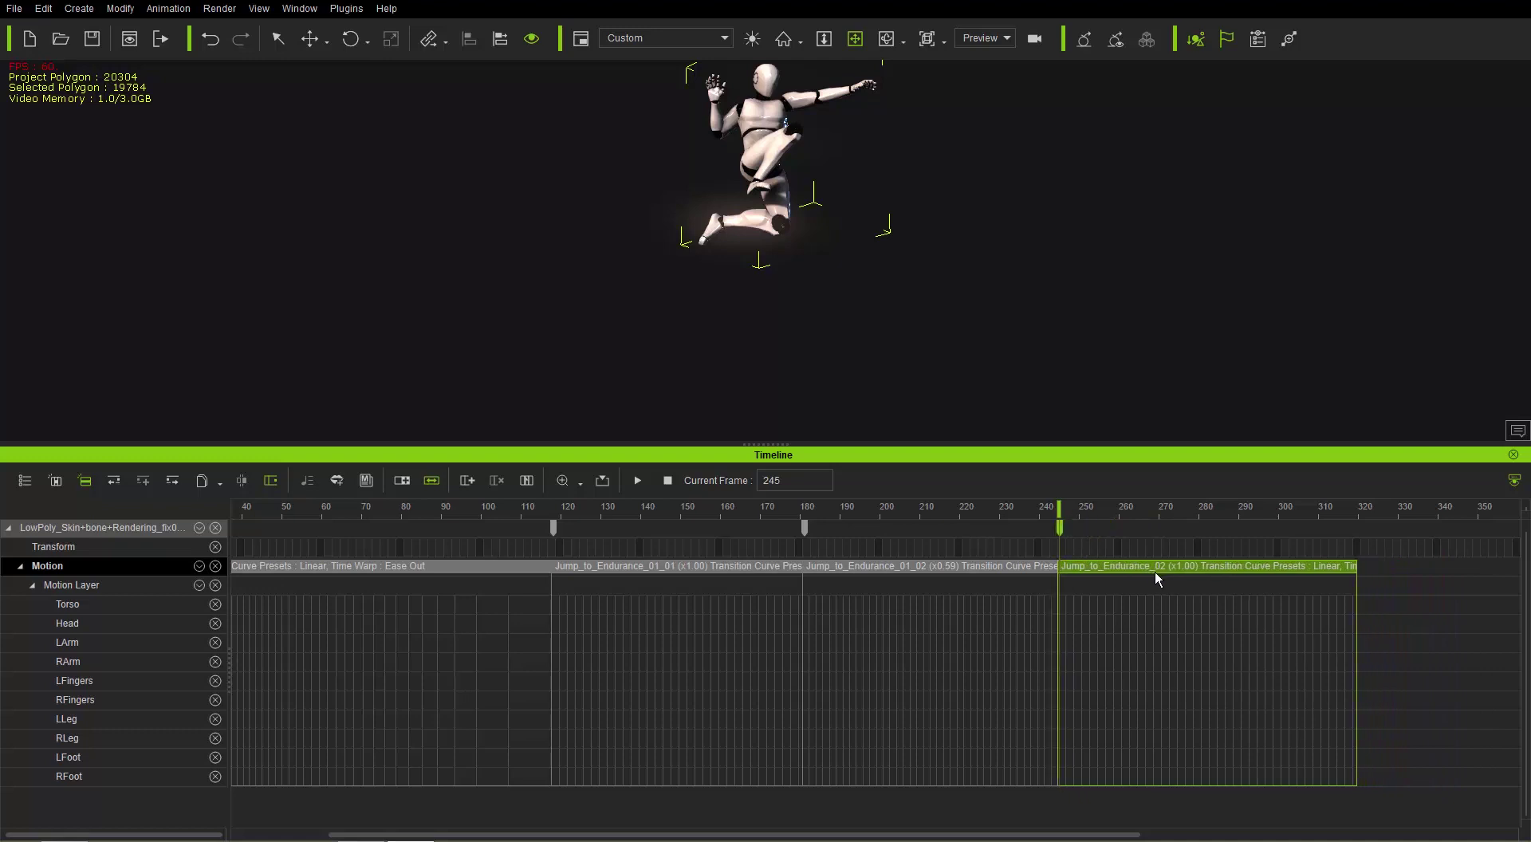
click(1155, 572)
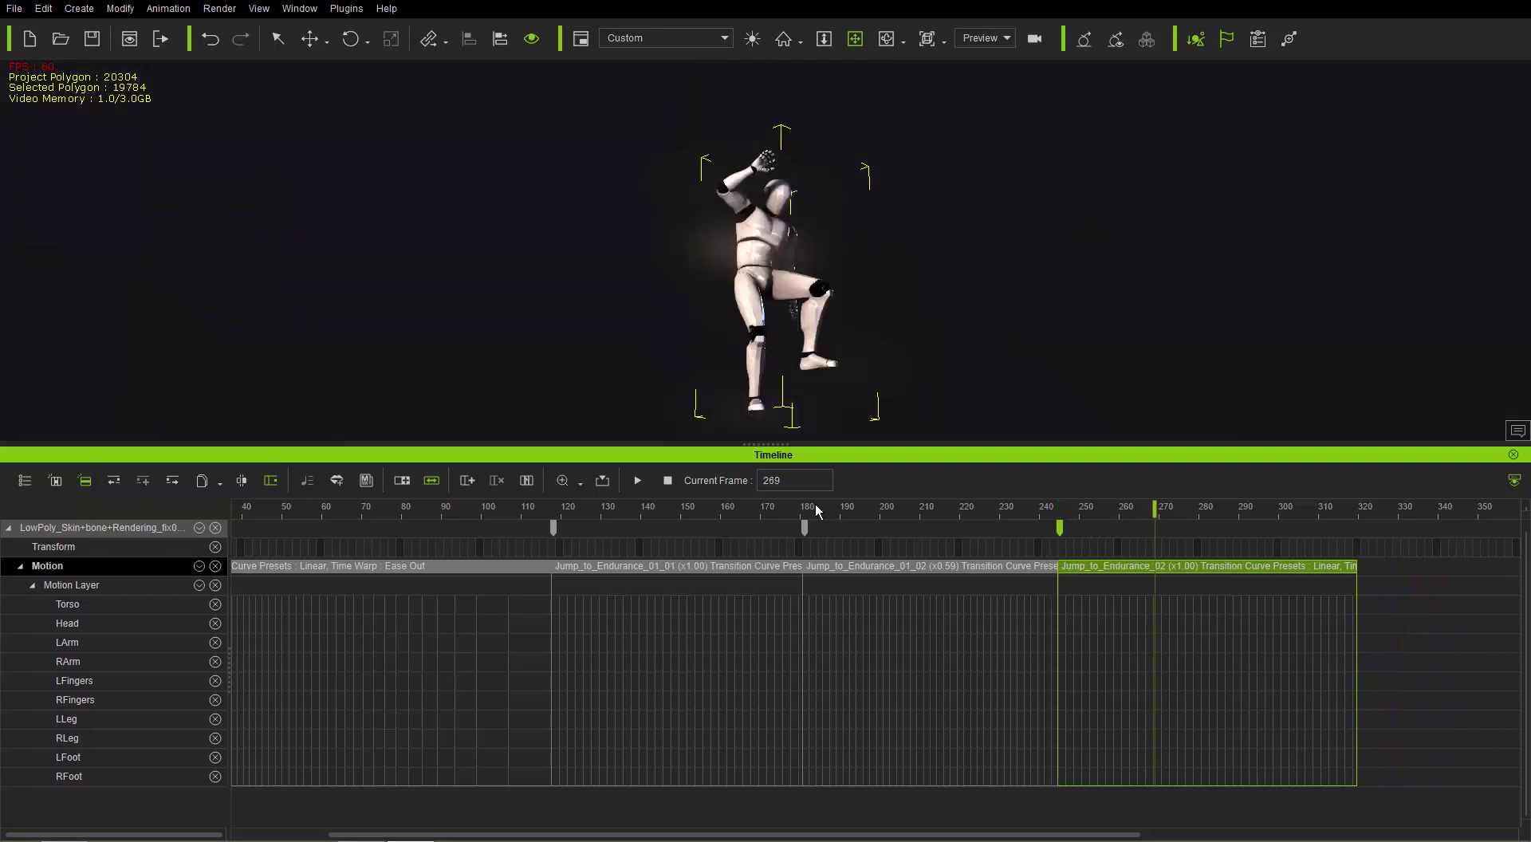
- Play back the slowed jump and scrub through the start of the landing clip, Jump_to_Endurance_02
drag(574, 520, 508, 510)
key(space)
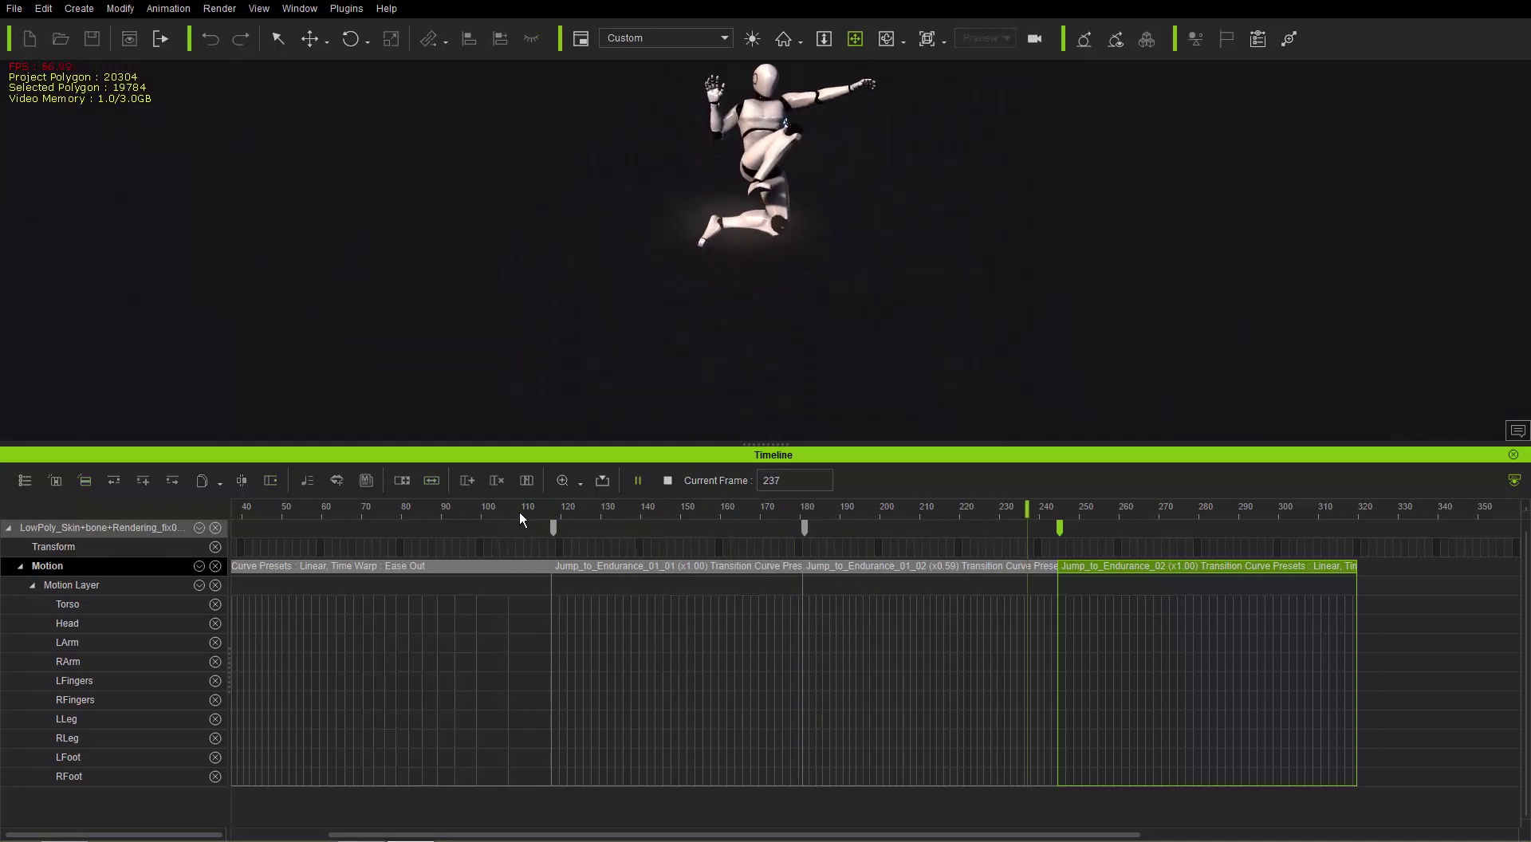
key(space)
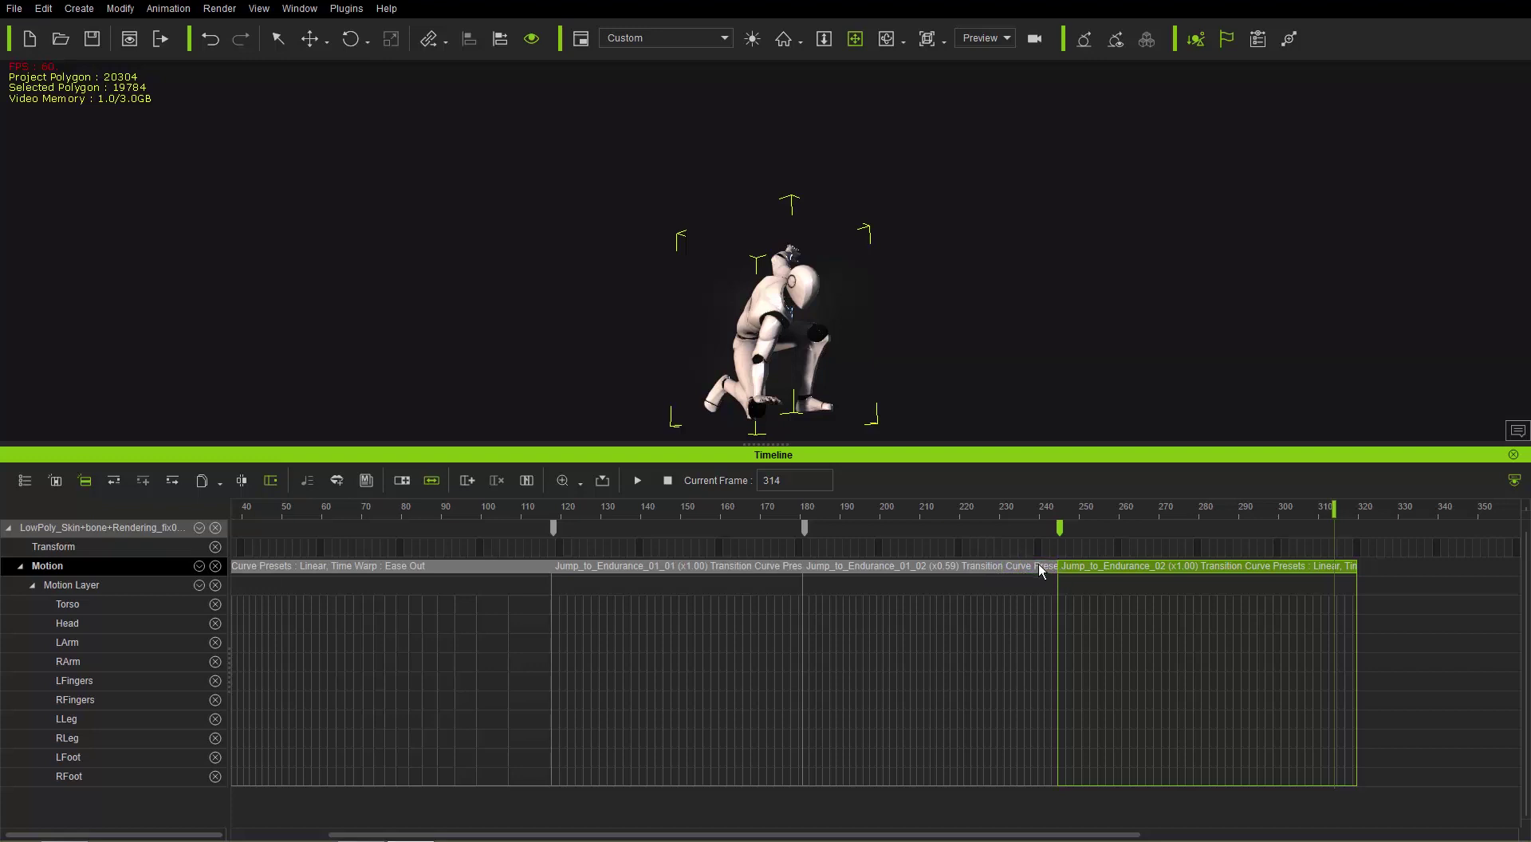
drag(959, 515, 706, 514)
key(space)
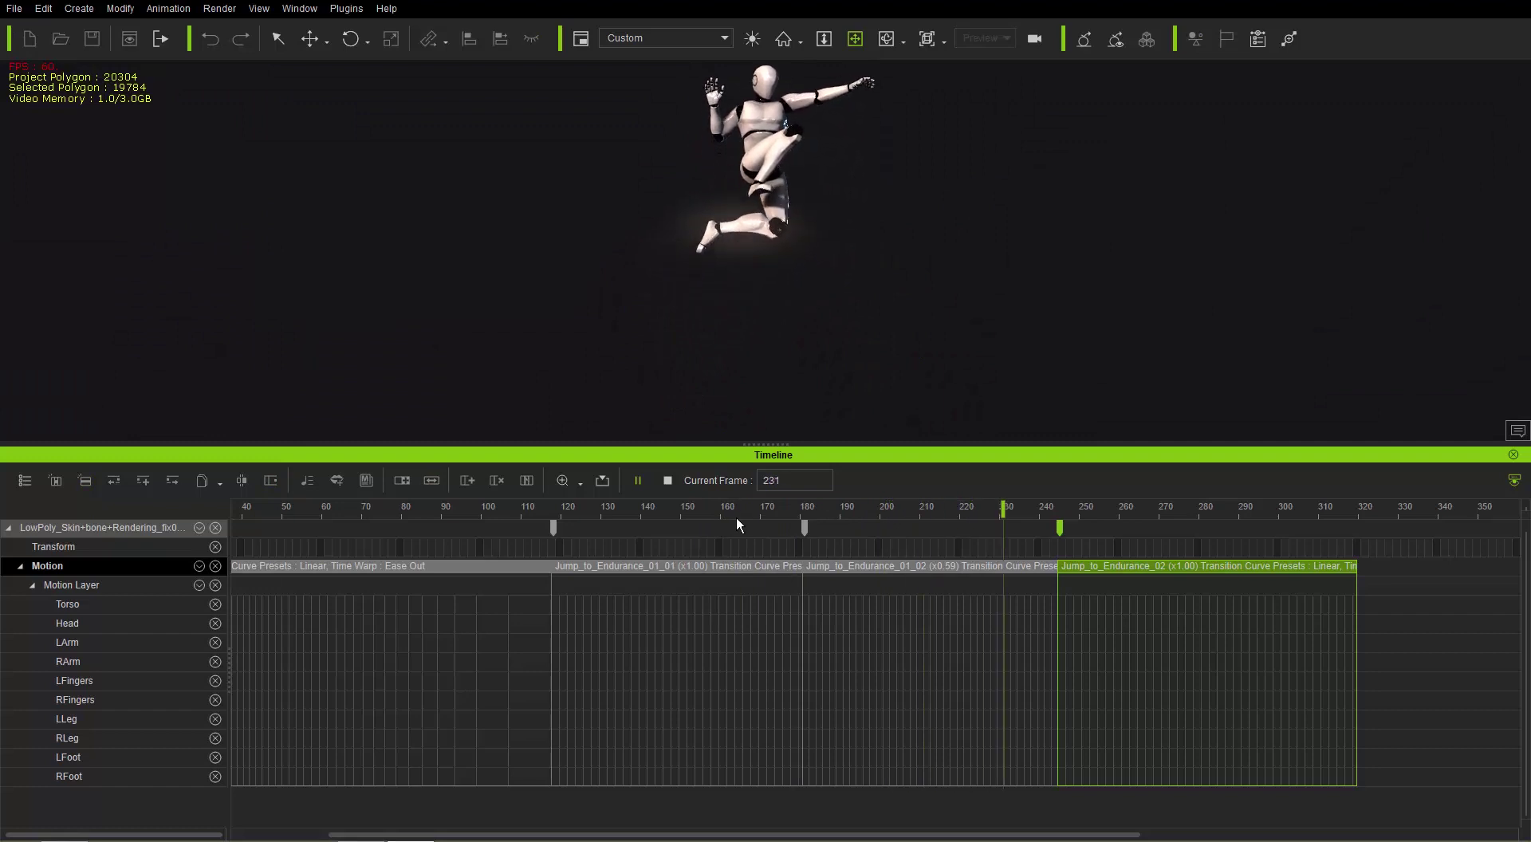
key(space)
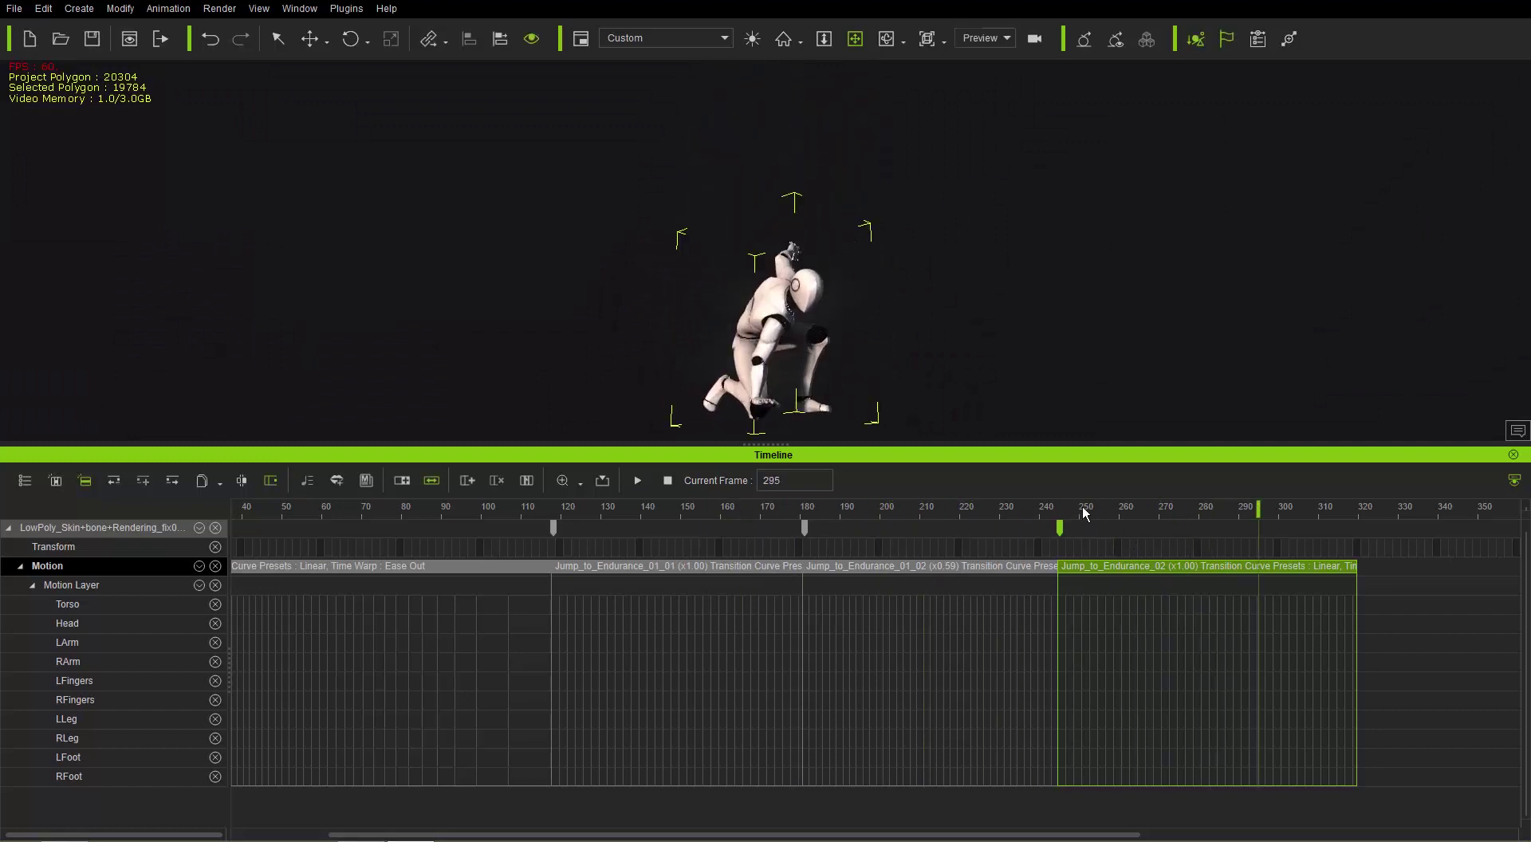
drag(1069, 508, 1150, 509)
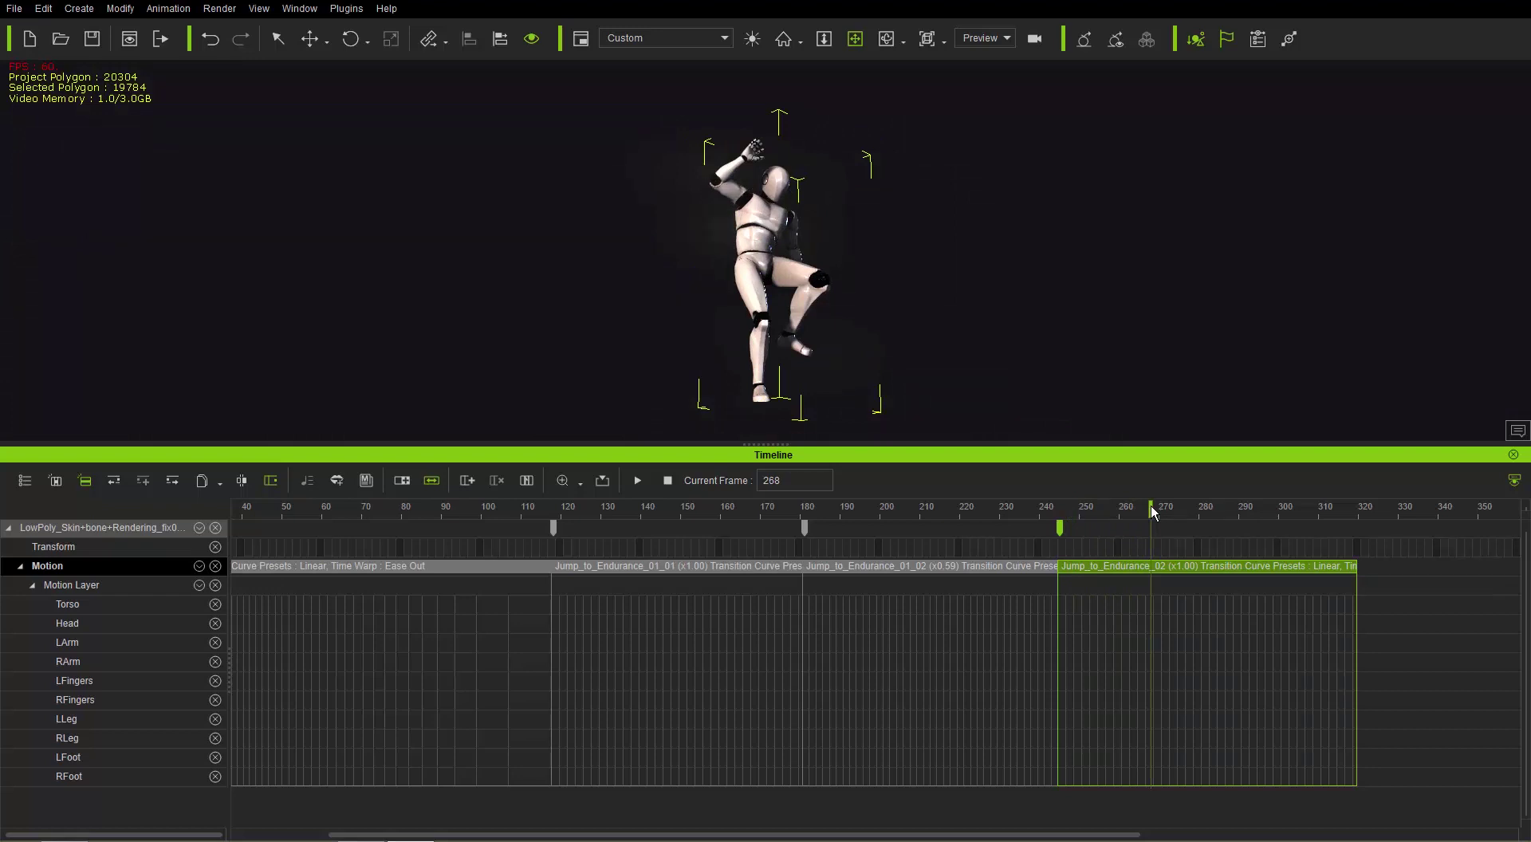
- Apply the Ease In time warp to Jump_to_Endurance_02 and play back the jump
right_click(1127, 573)
mouse_move(1244, 228)
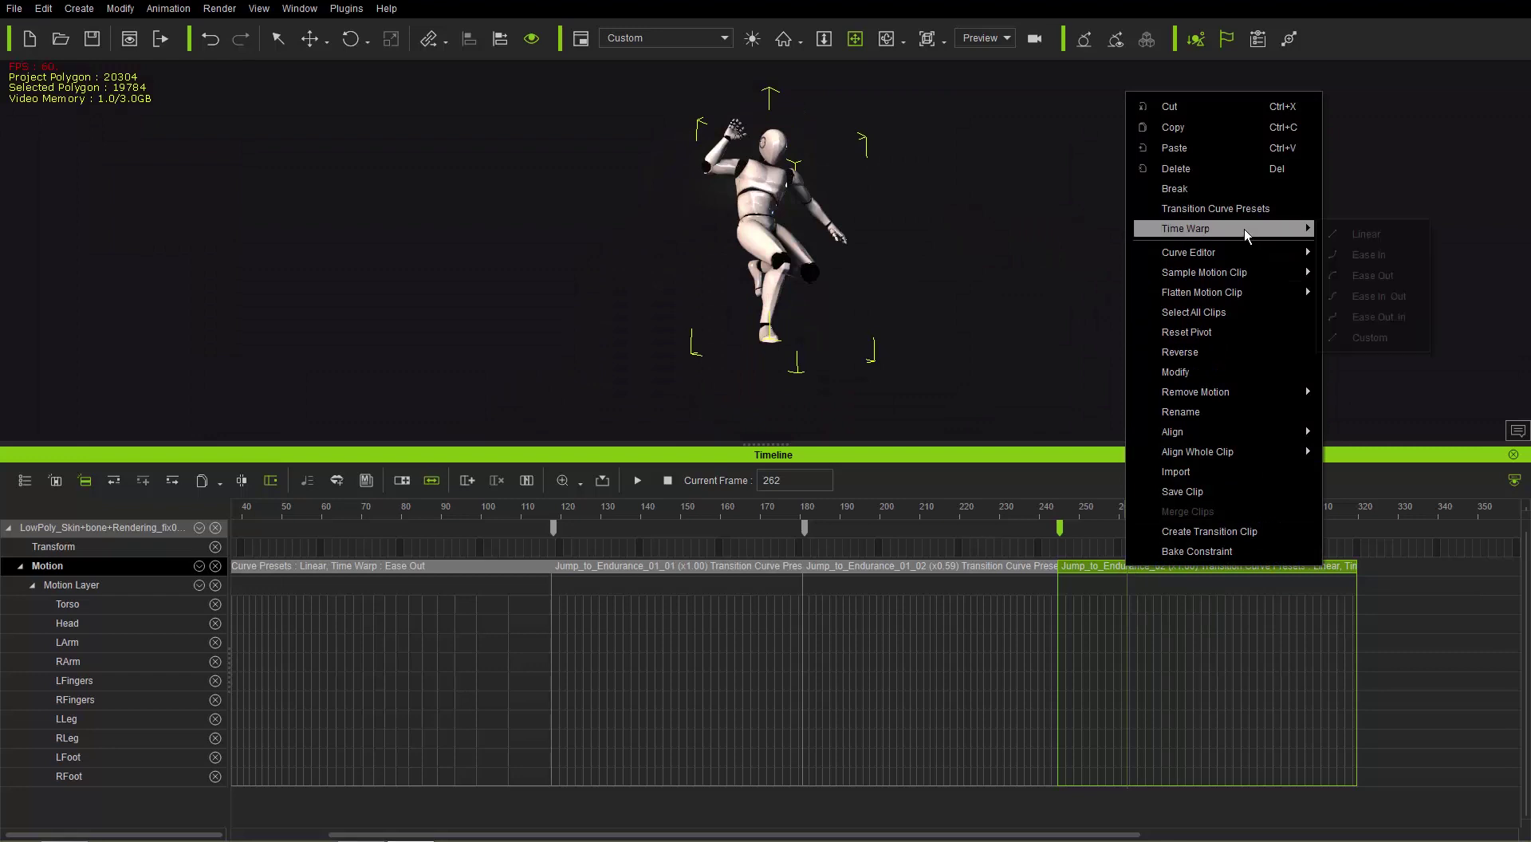
click(1372, 250)
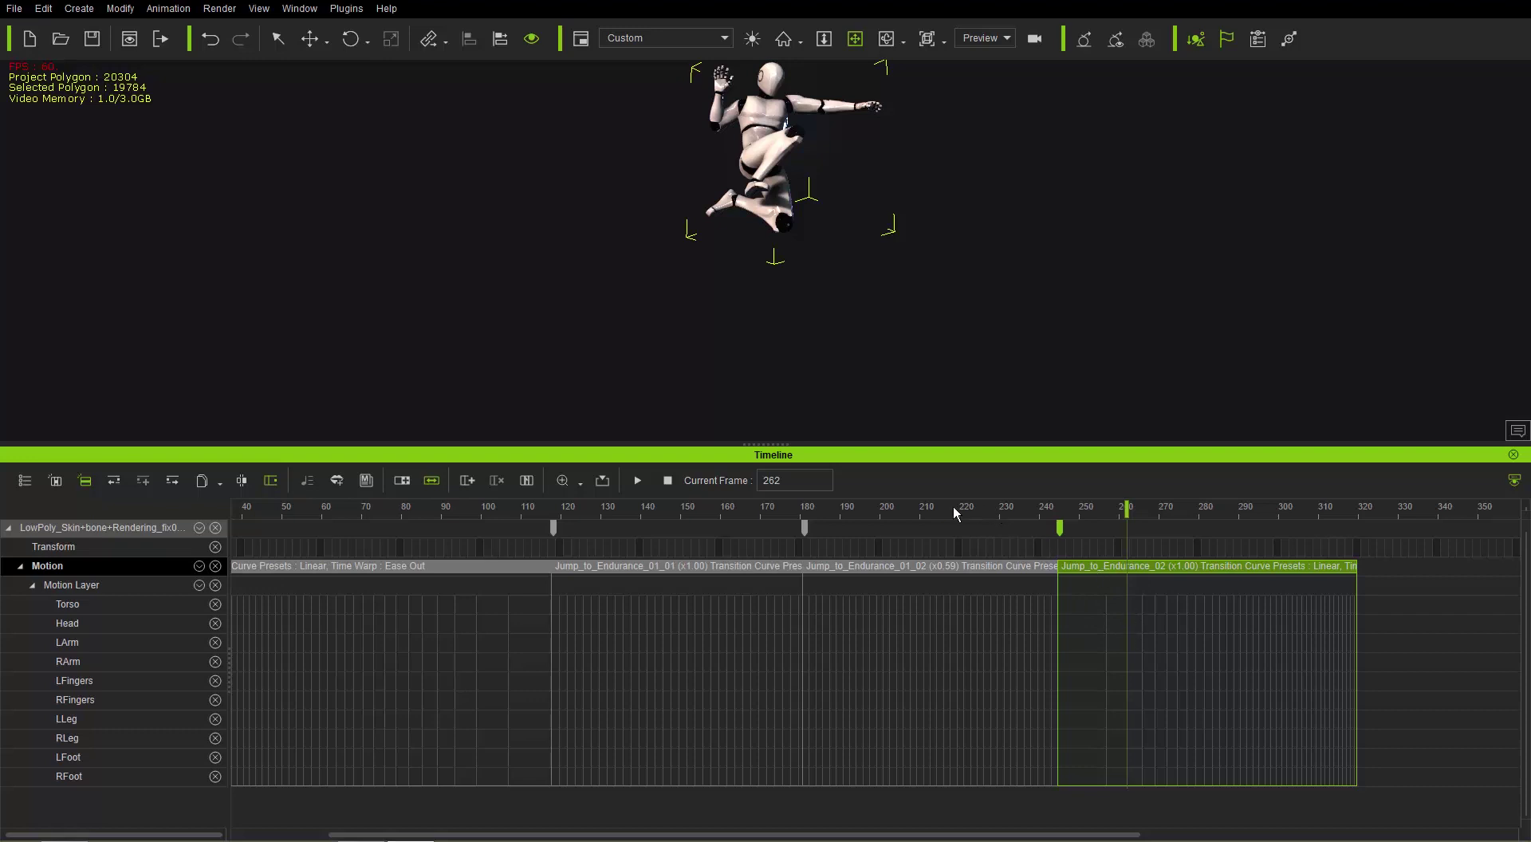
drag(956, 511, 549, 519)
key(space)
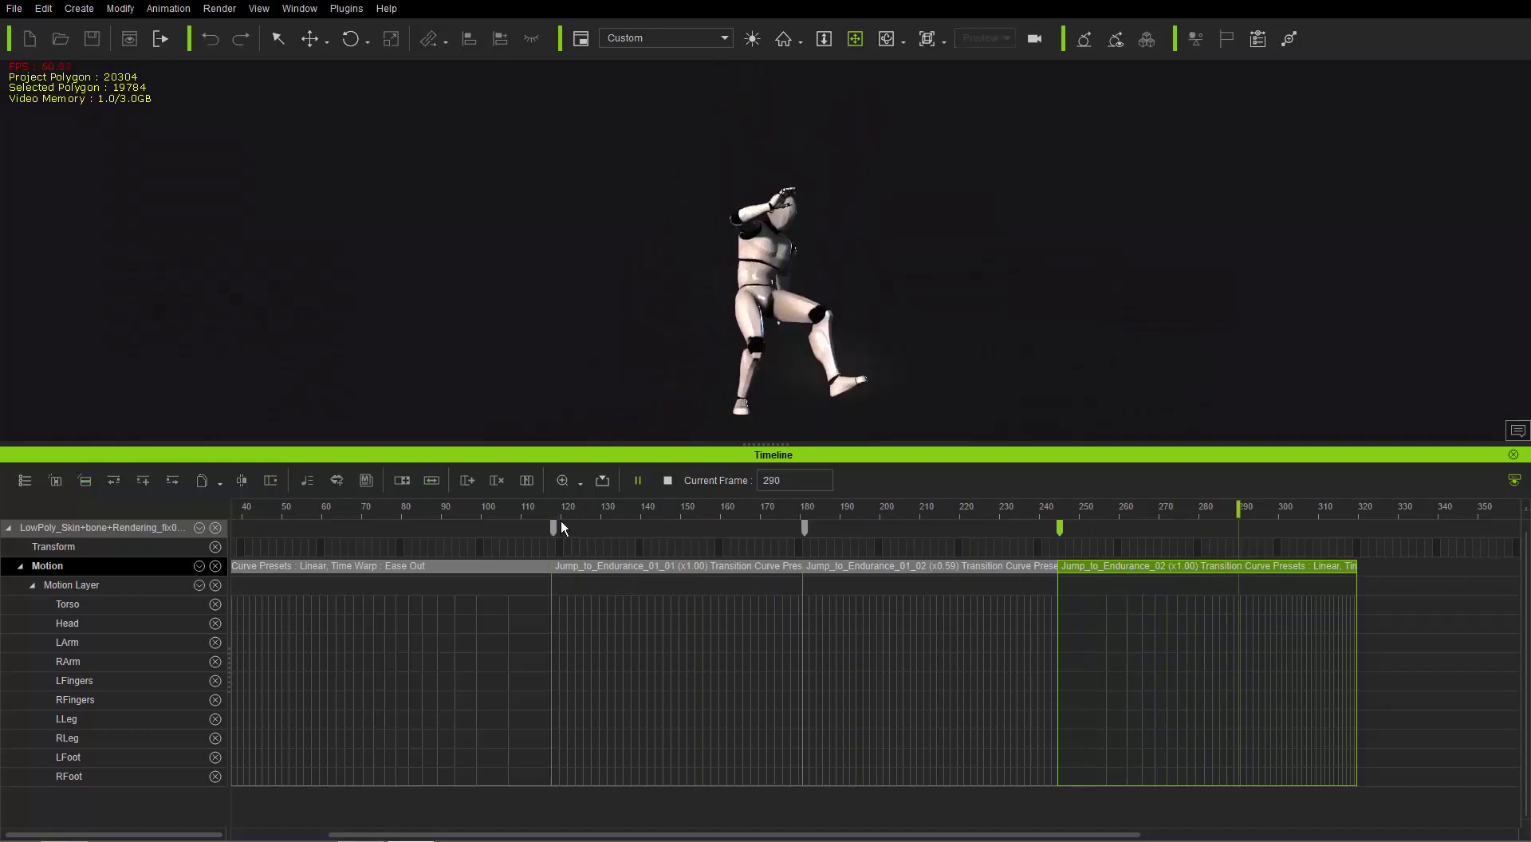
- Extend the transition of Jump_to_Endurance_02 back over Jump_to_Endurance_01_02 to about frame 231 and replay the jump
click(1102, 566)
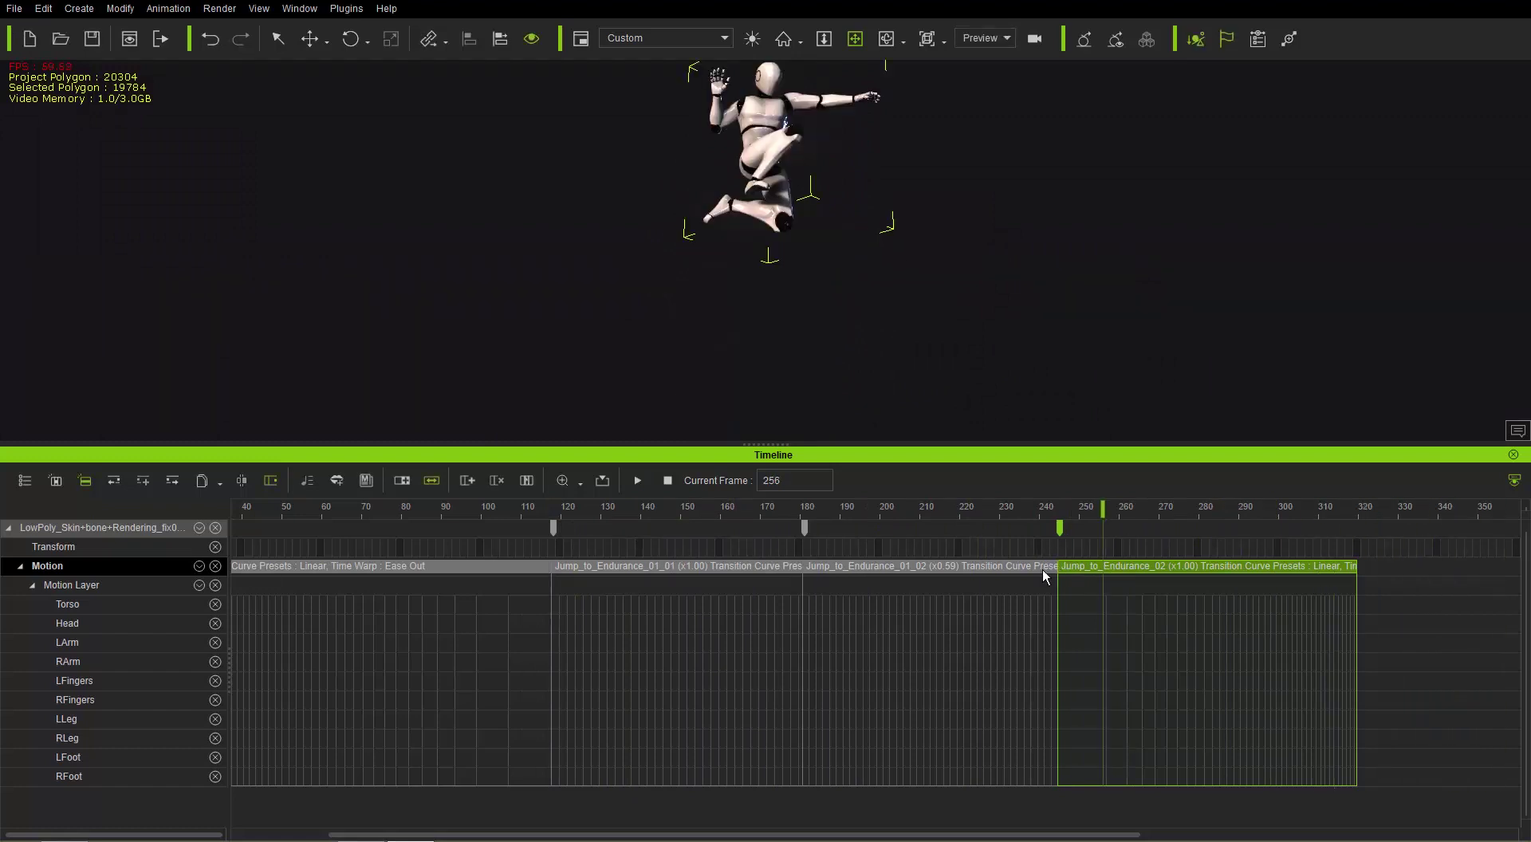
drag(1058, 563, 1002, 564)
click(841, 571)
click(872, 565)
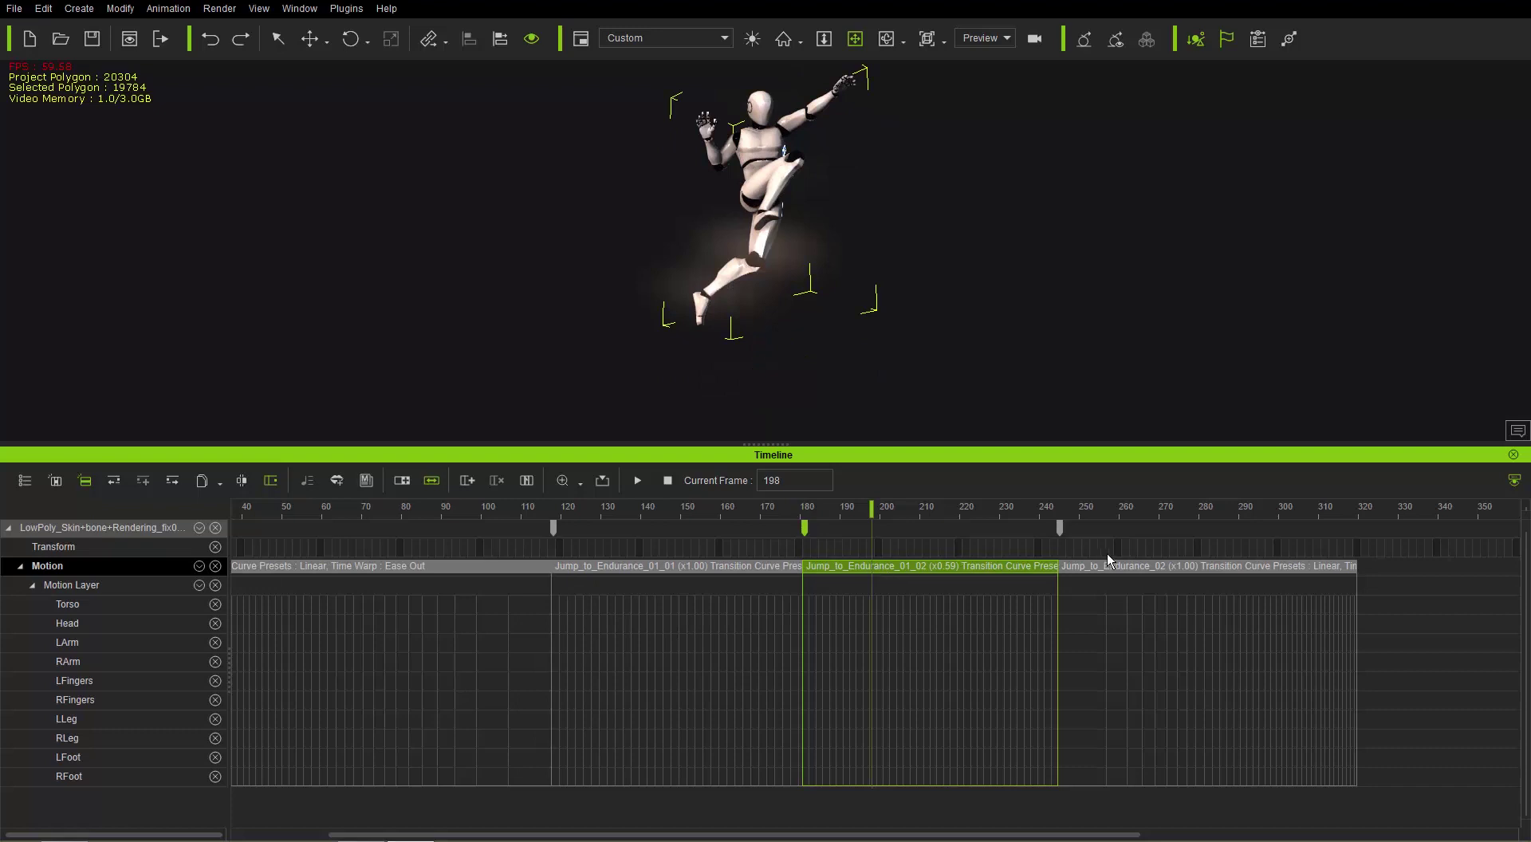
click(1127, 567)
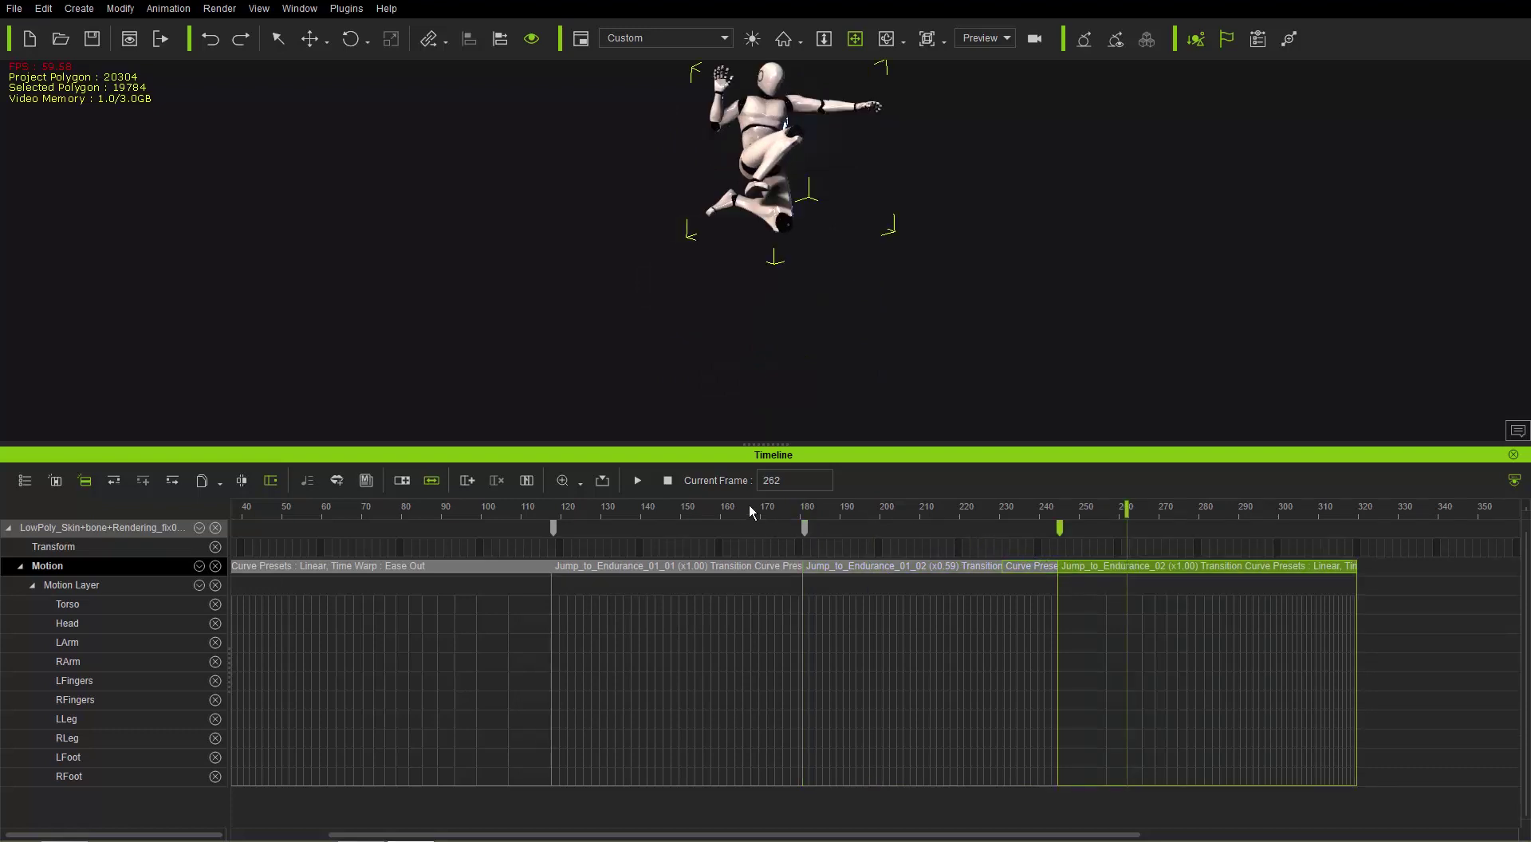
drag(749, 505, 376, 509)
key(space)
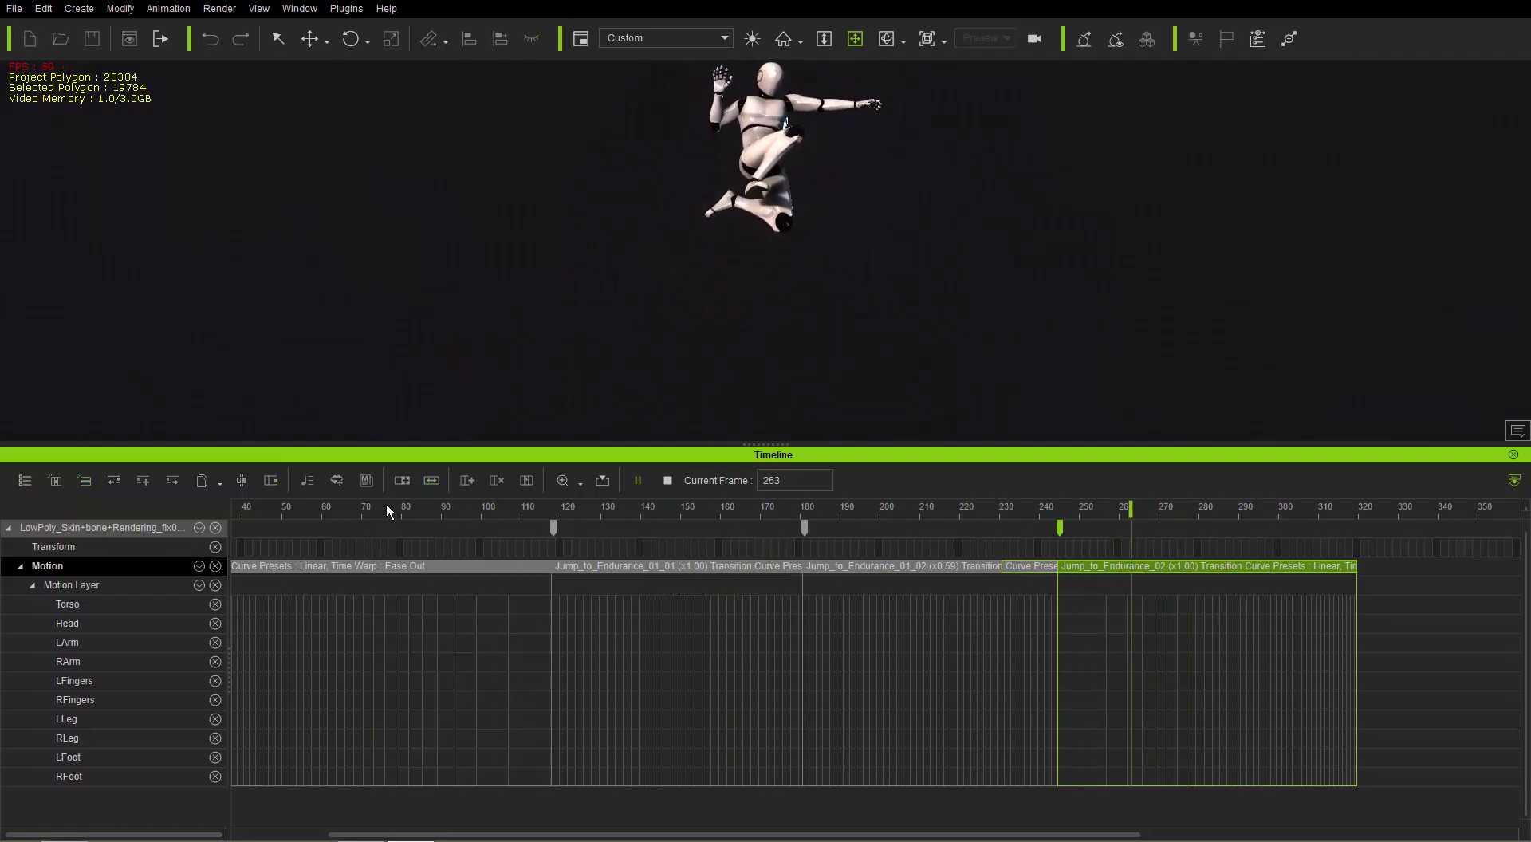
key(space)
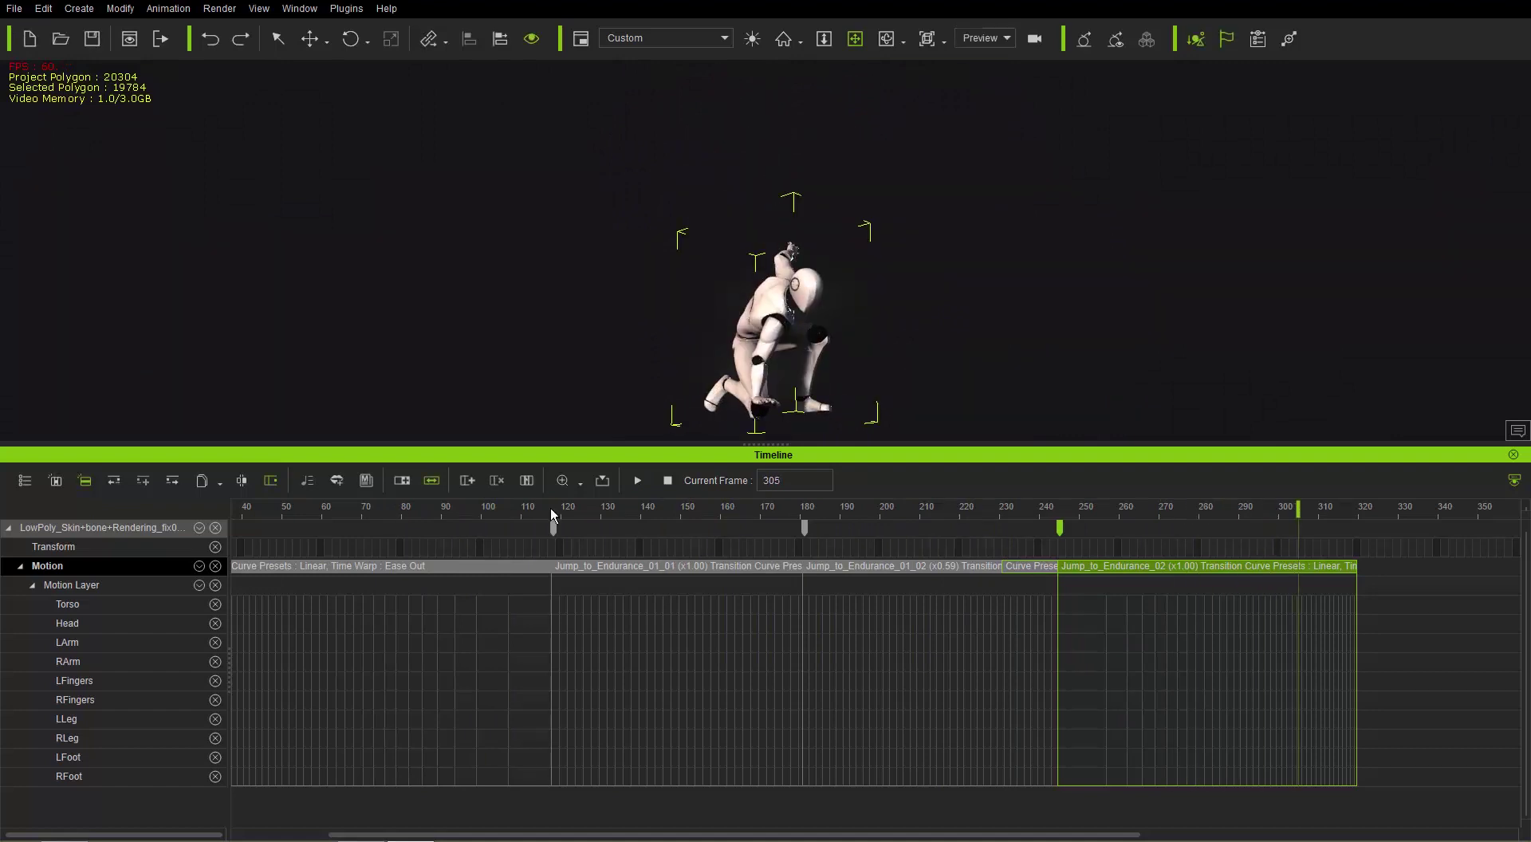
- Open the custom time warp curve for Jump_to_Endurance_02 and strengthen its Ease In toward More
right_click(1124, 565)
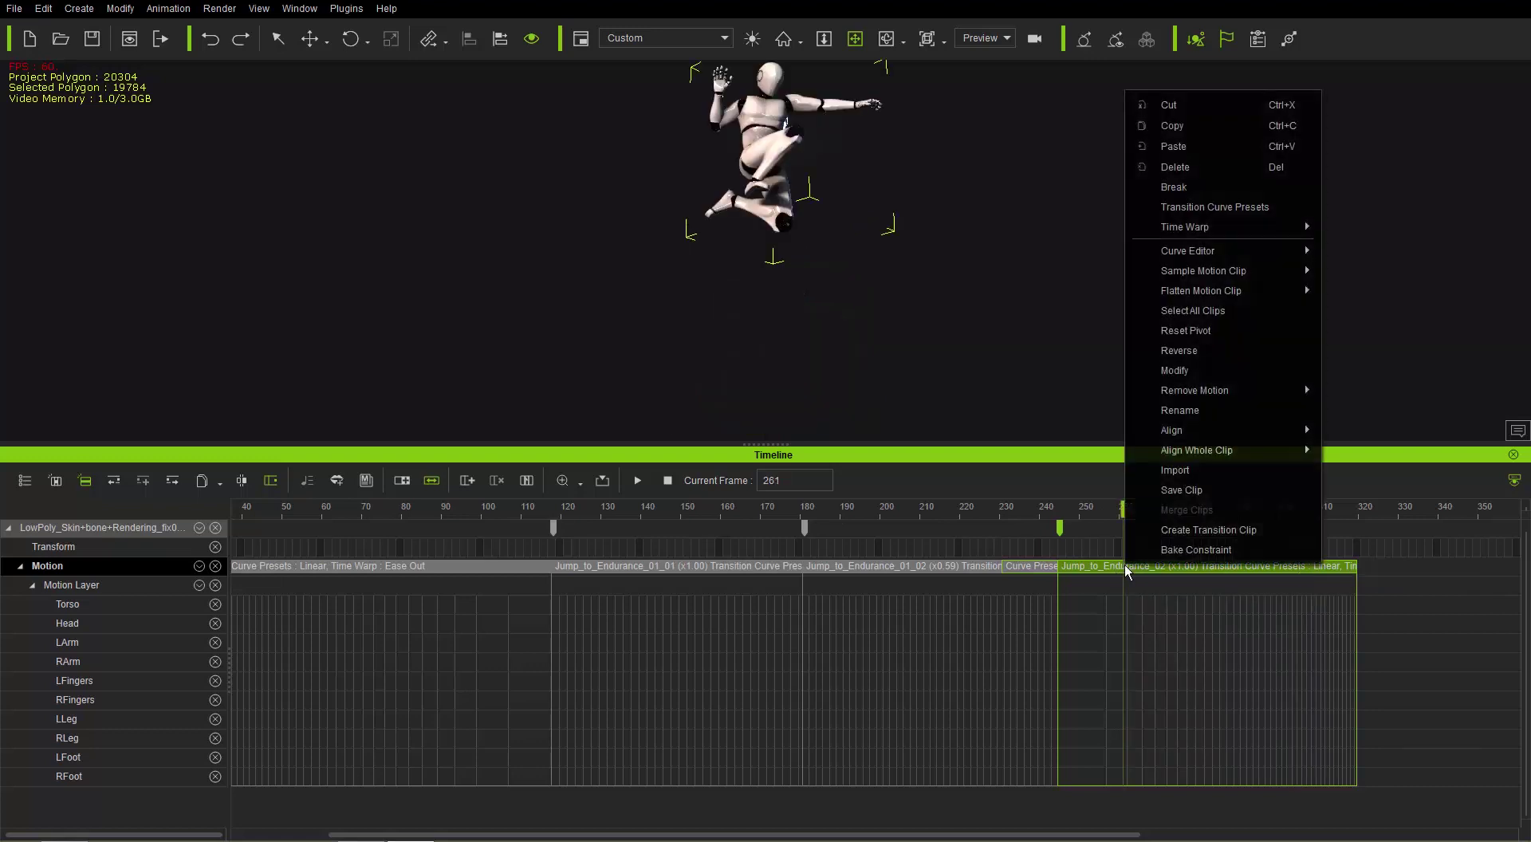
mouse_move(1248, 226)
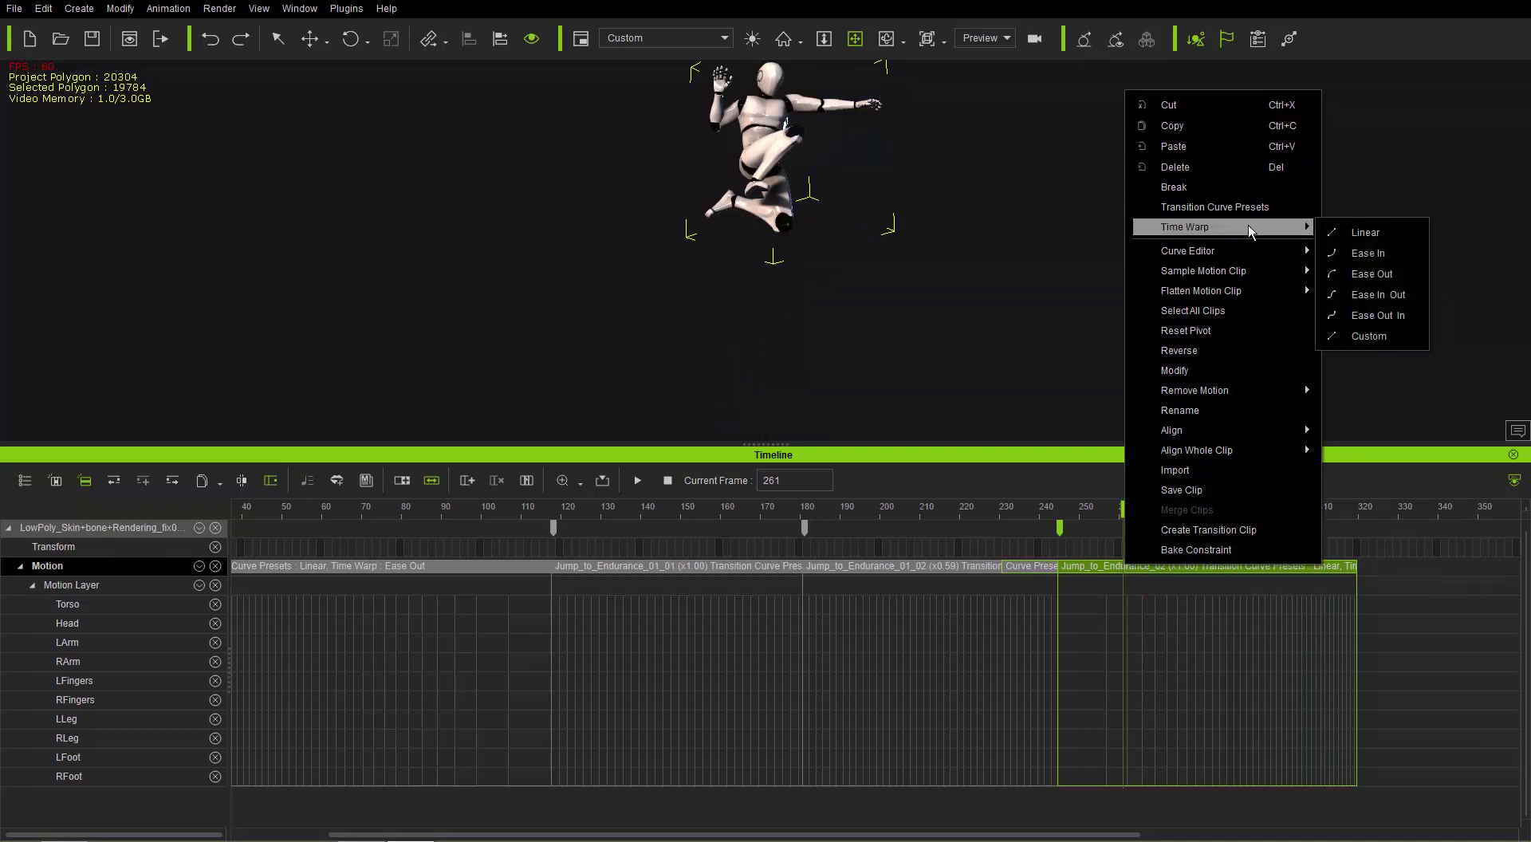
click(1391, 335)
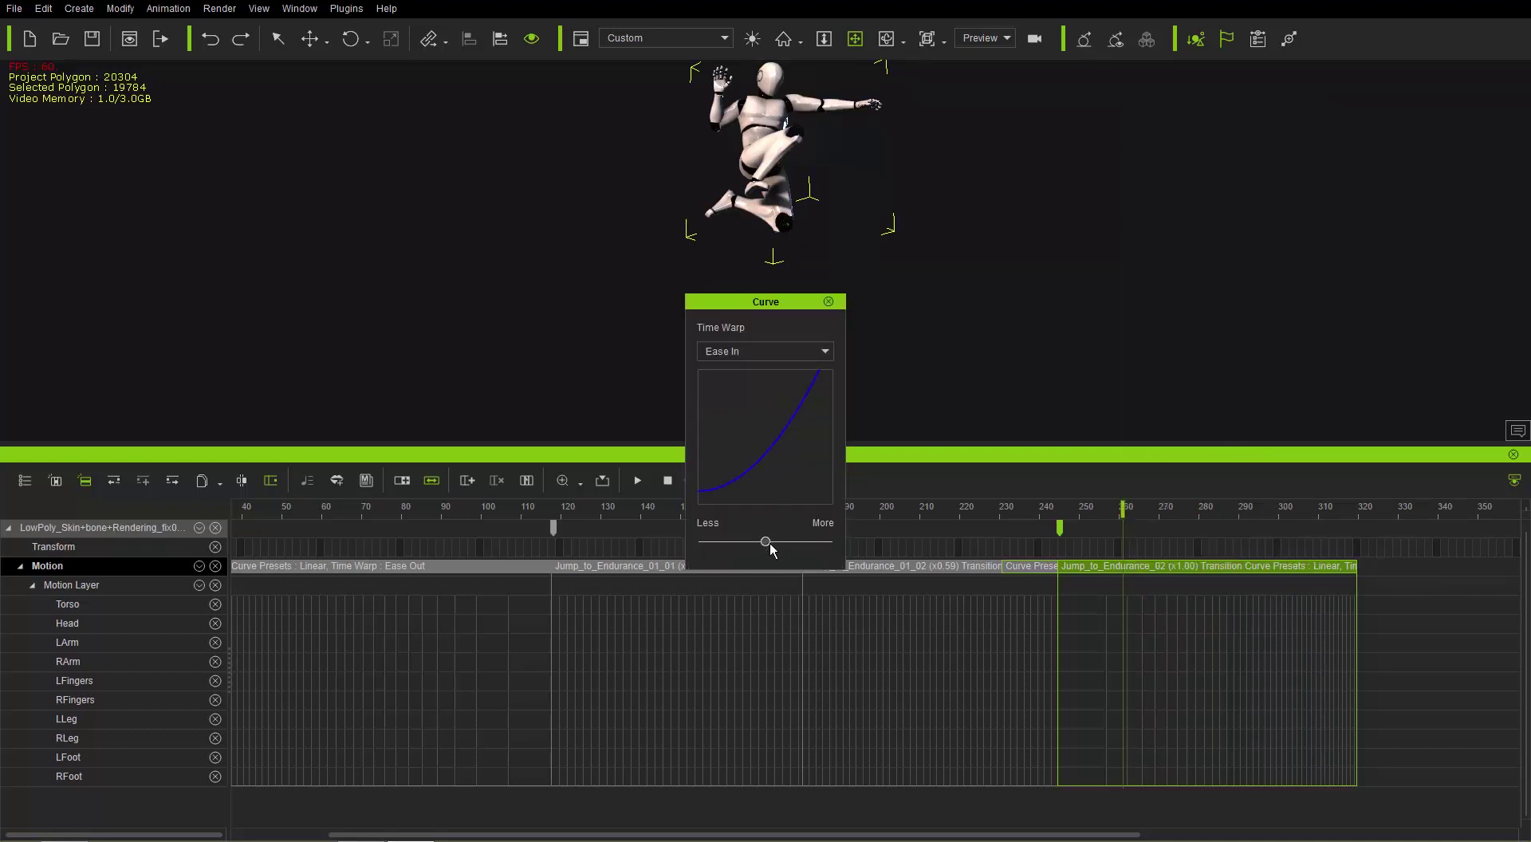
mouse_move(767, 543)
mouse_down()
mouse_move(792, 551)
mouse_move(752, 551)
mouse_move(794, 552)
mouse_up()
drag(750, 303, 535, 193)
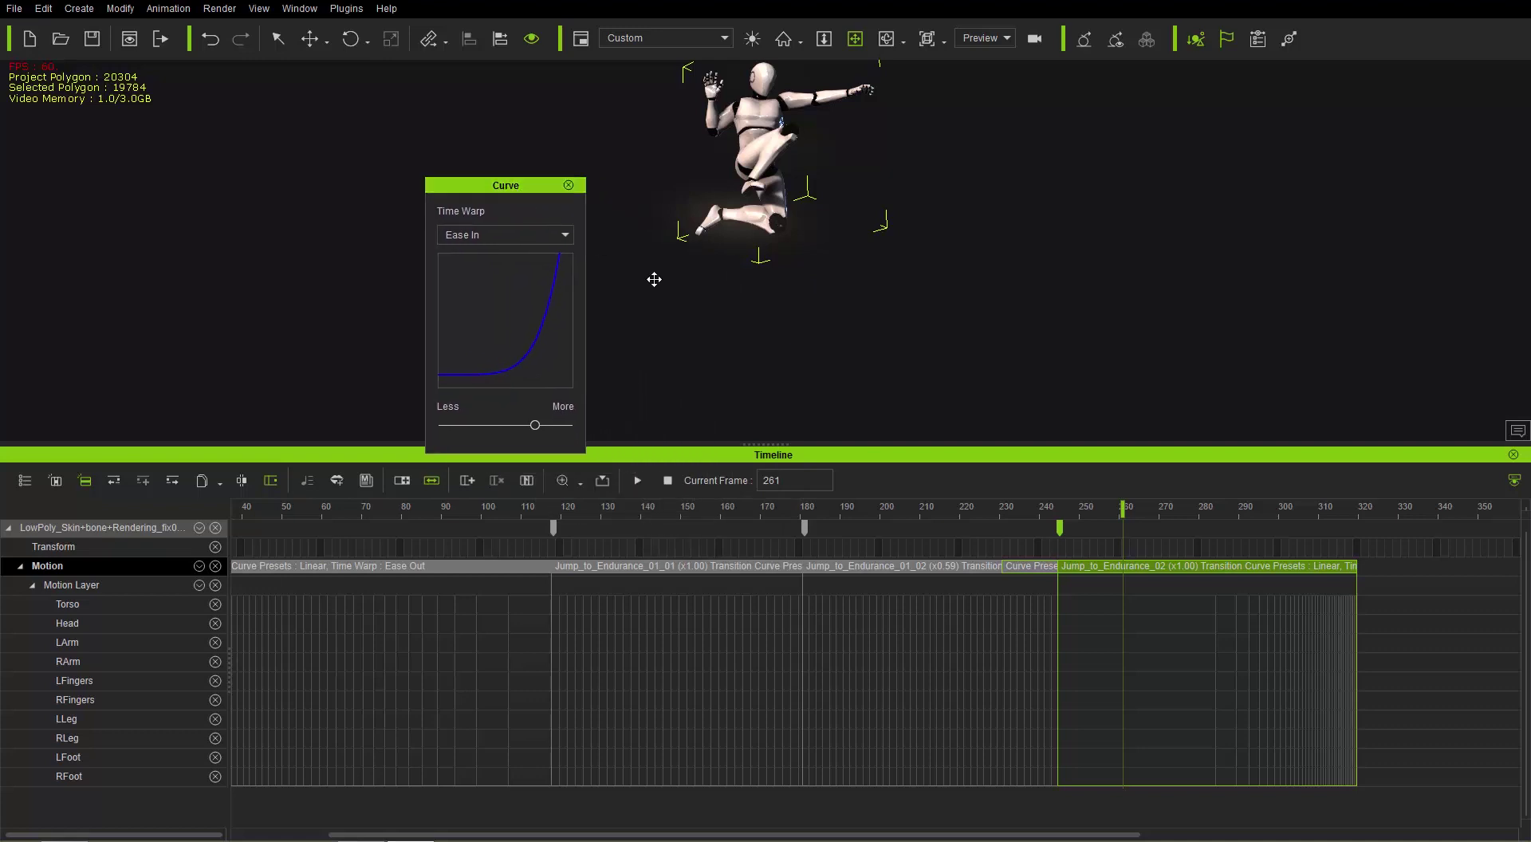
- Play back the landing from about frame 232 to check the stronger Ease In curve
click(1069, 510)
drag(1048, 512, 1007, 511)
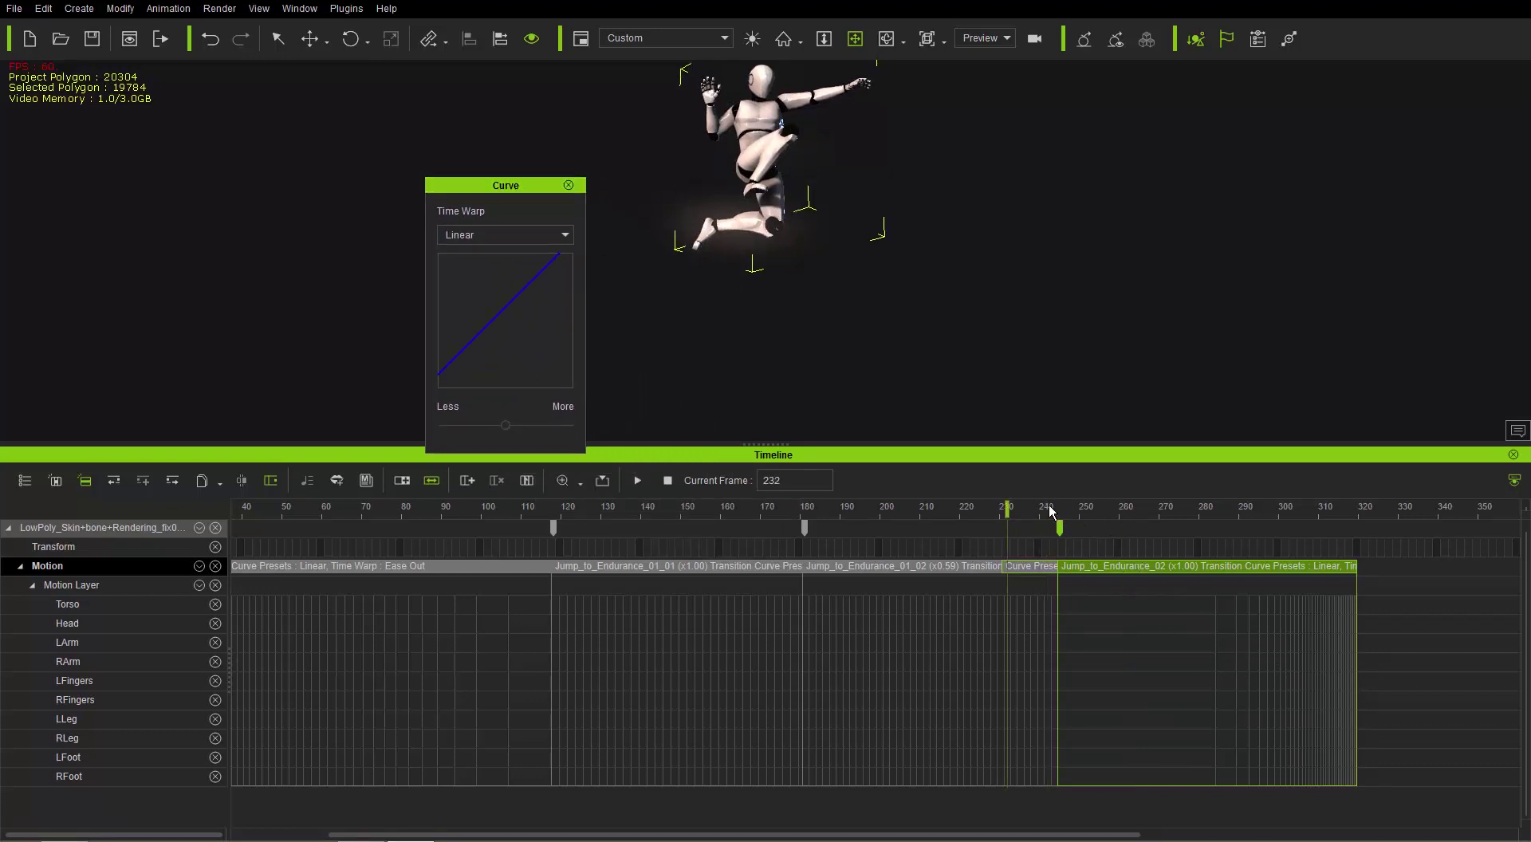
key(space)
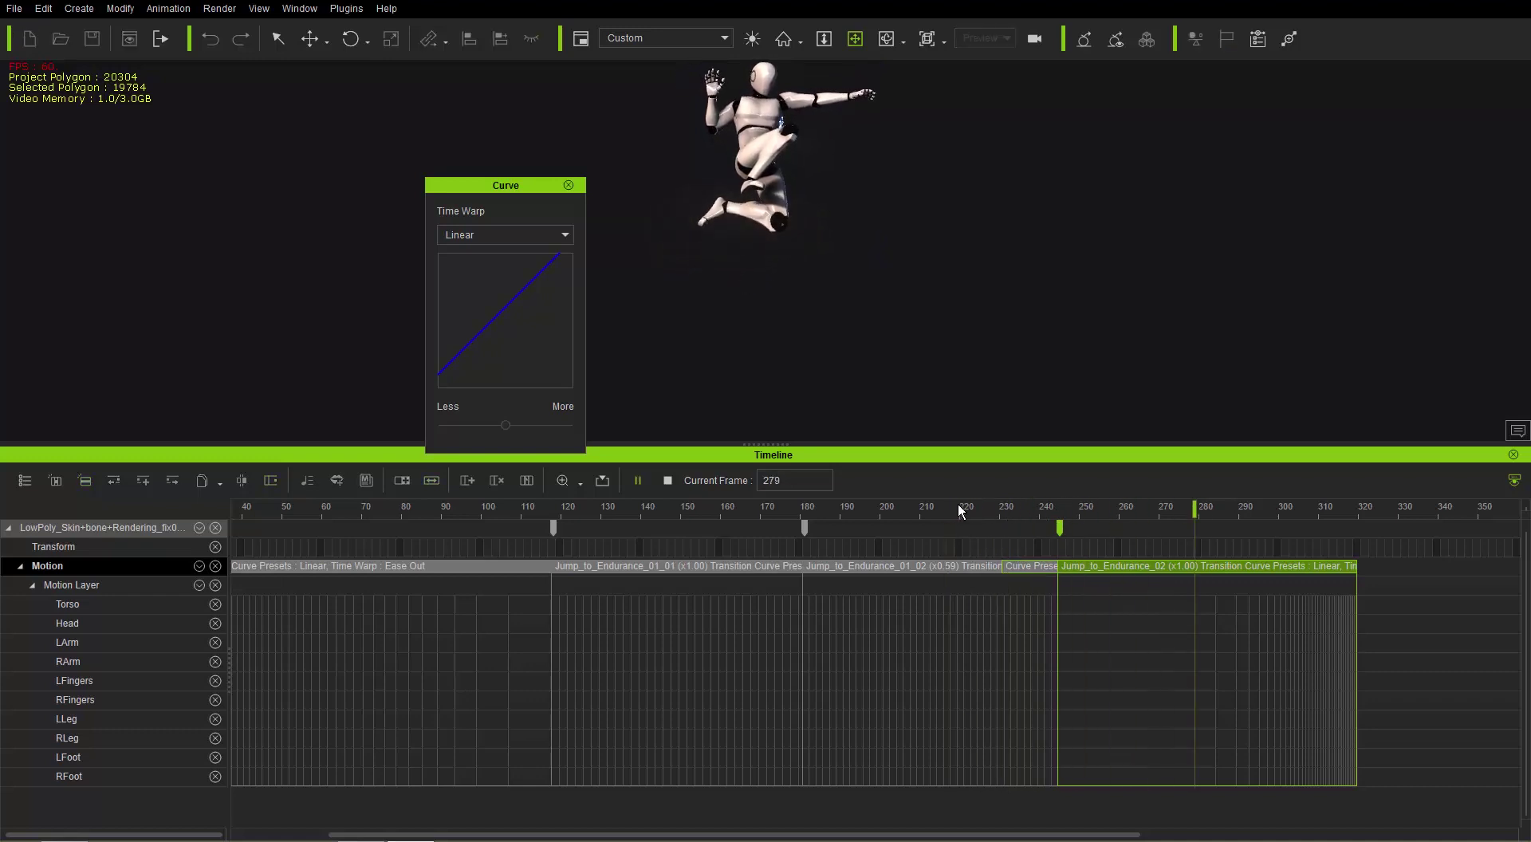
click(1010, 507)
key(space)
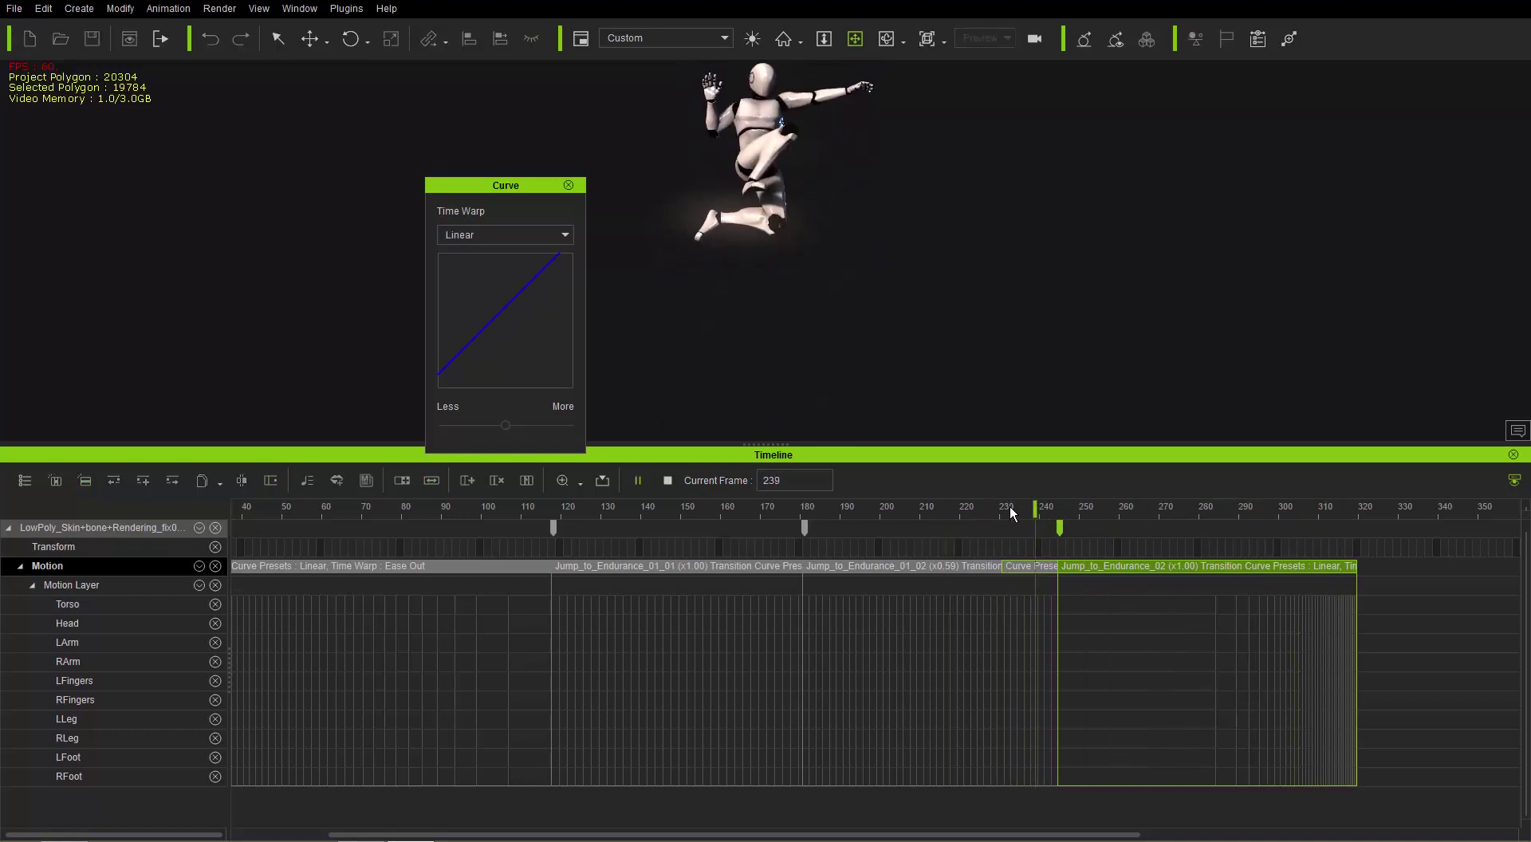
click(1061, 526)
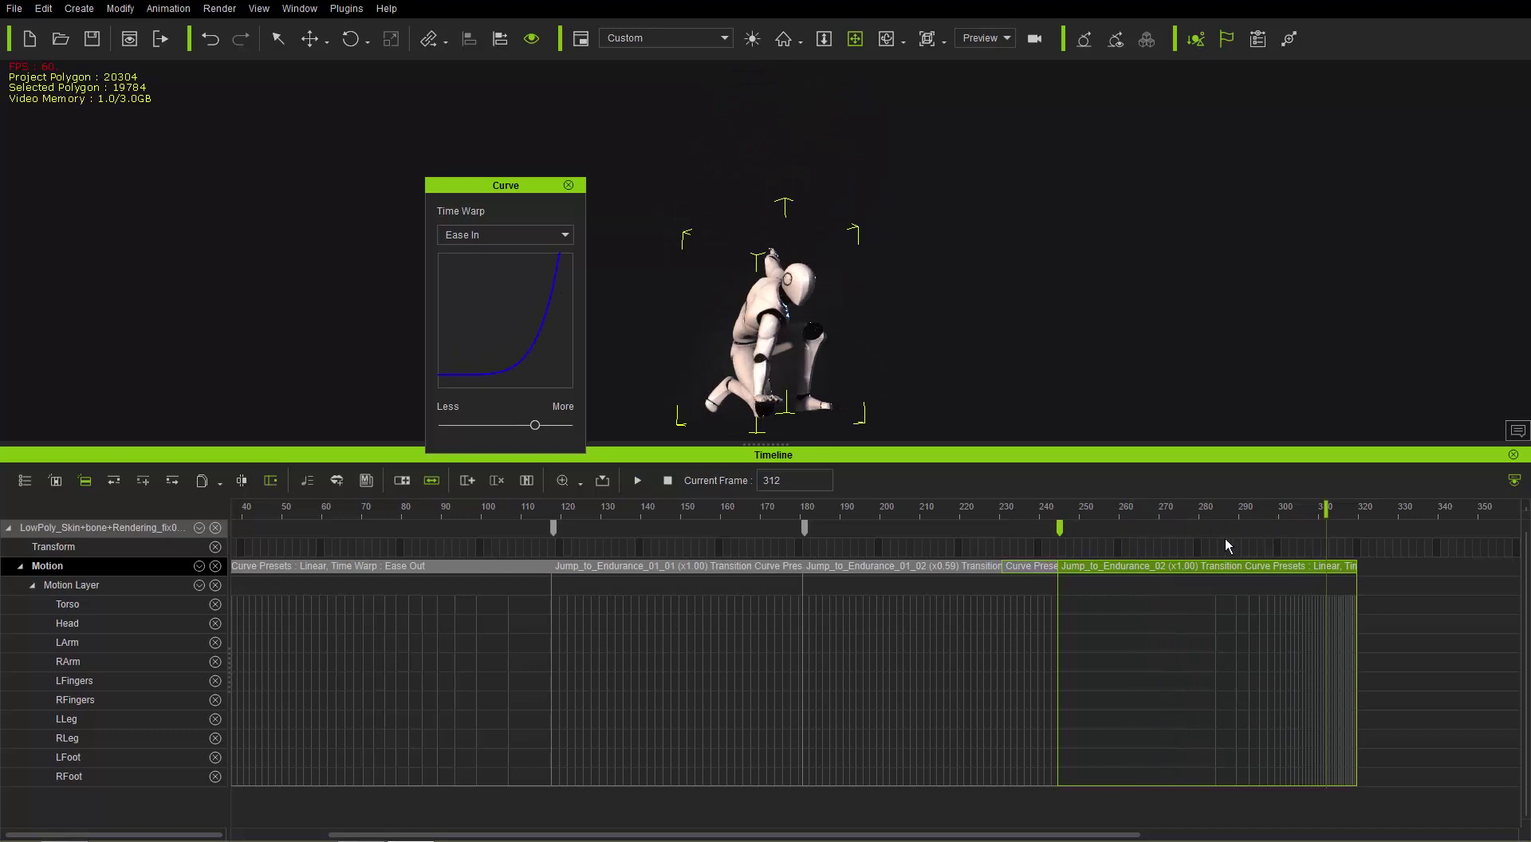
click(1190, 507)
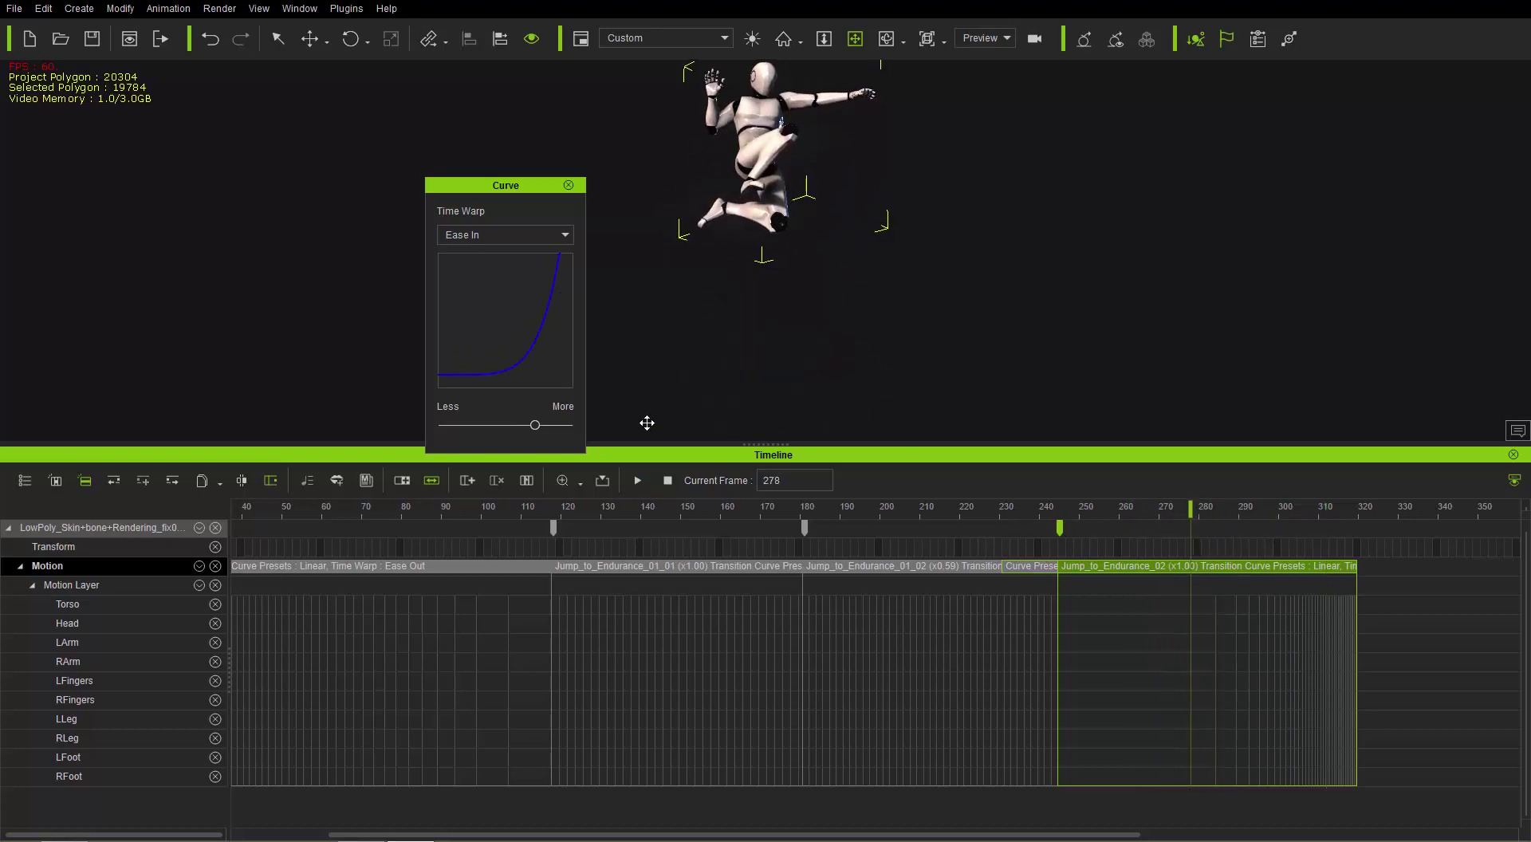
- Reduce the Ease In strength of Jump_to_Endurance_02 slightly toward Less and play it back from frame 219
drag(535, 427, 519, 426)
click(954, 509)
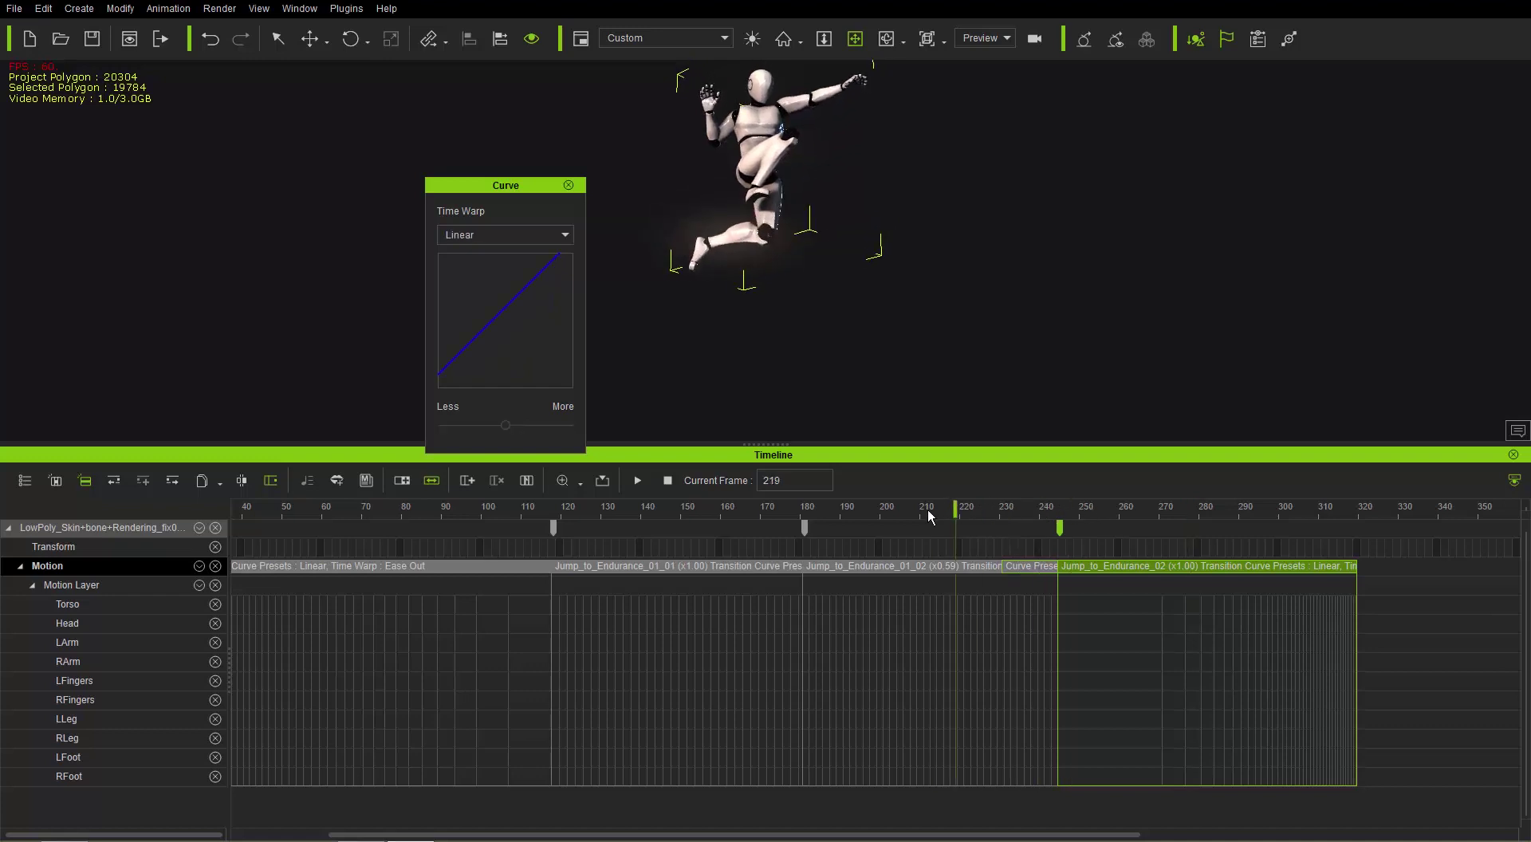
key(space)
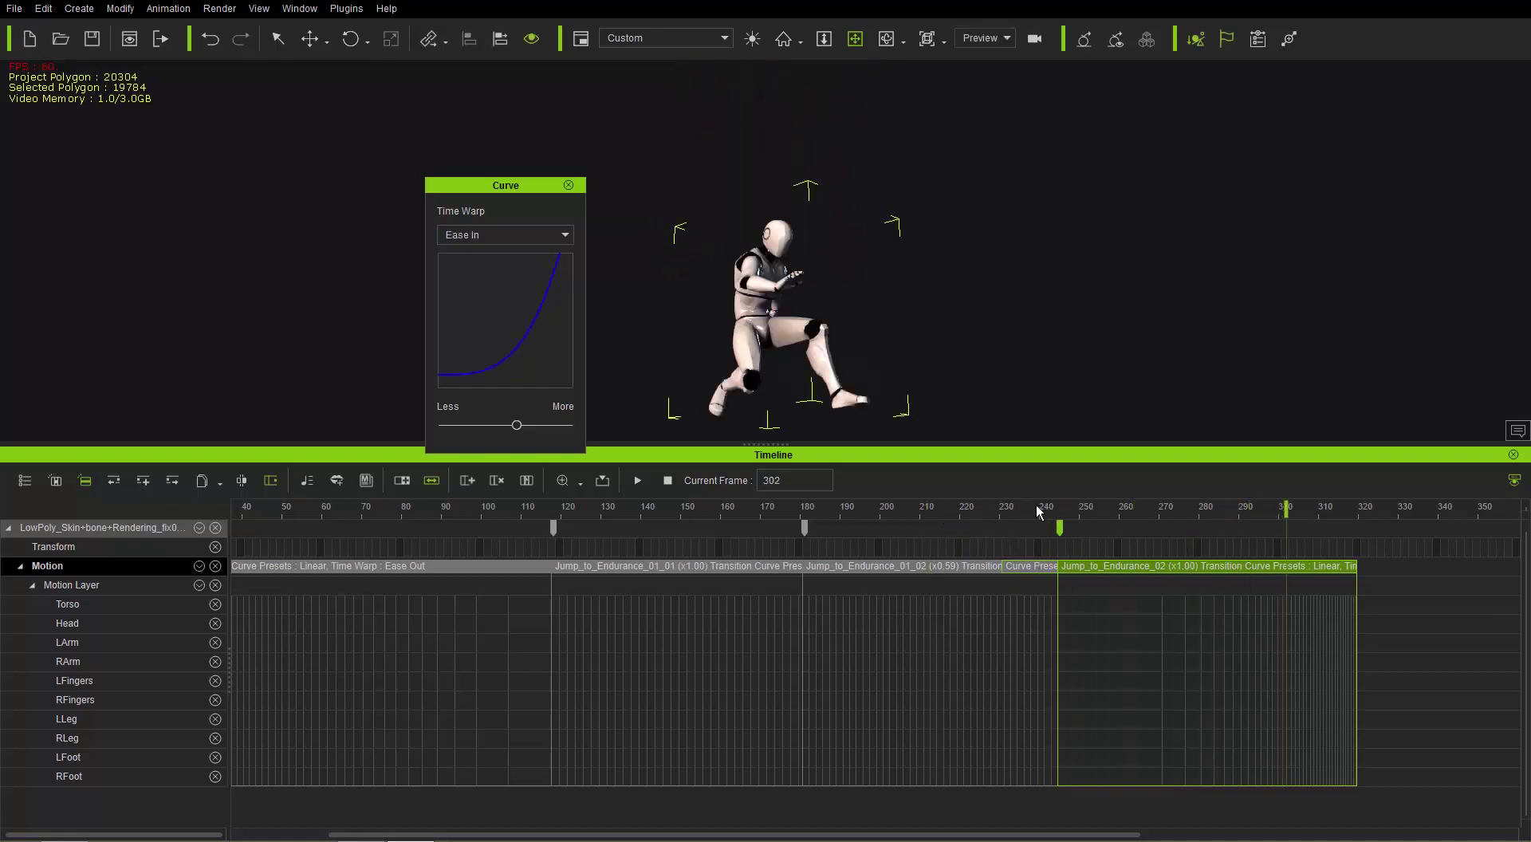
- Replay the jump into the landing from several frames between about 200 and 245 to judge the Ease In timing
click(1038, 505)
click(978, 502)
key(space)
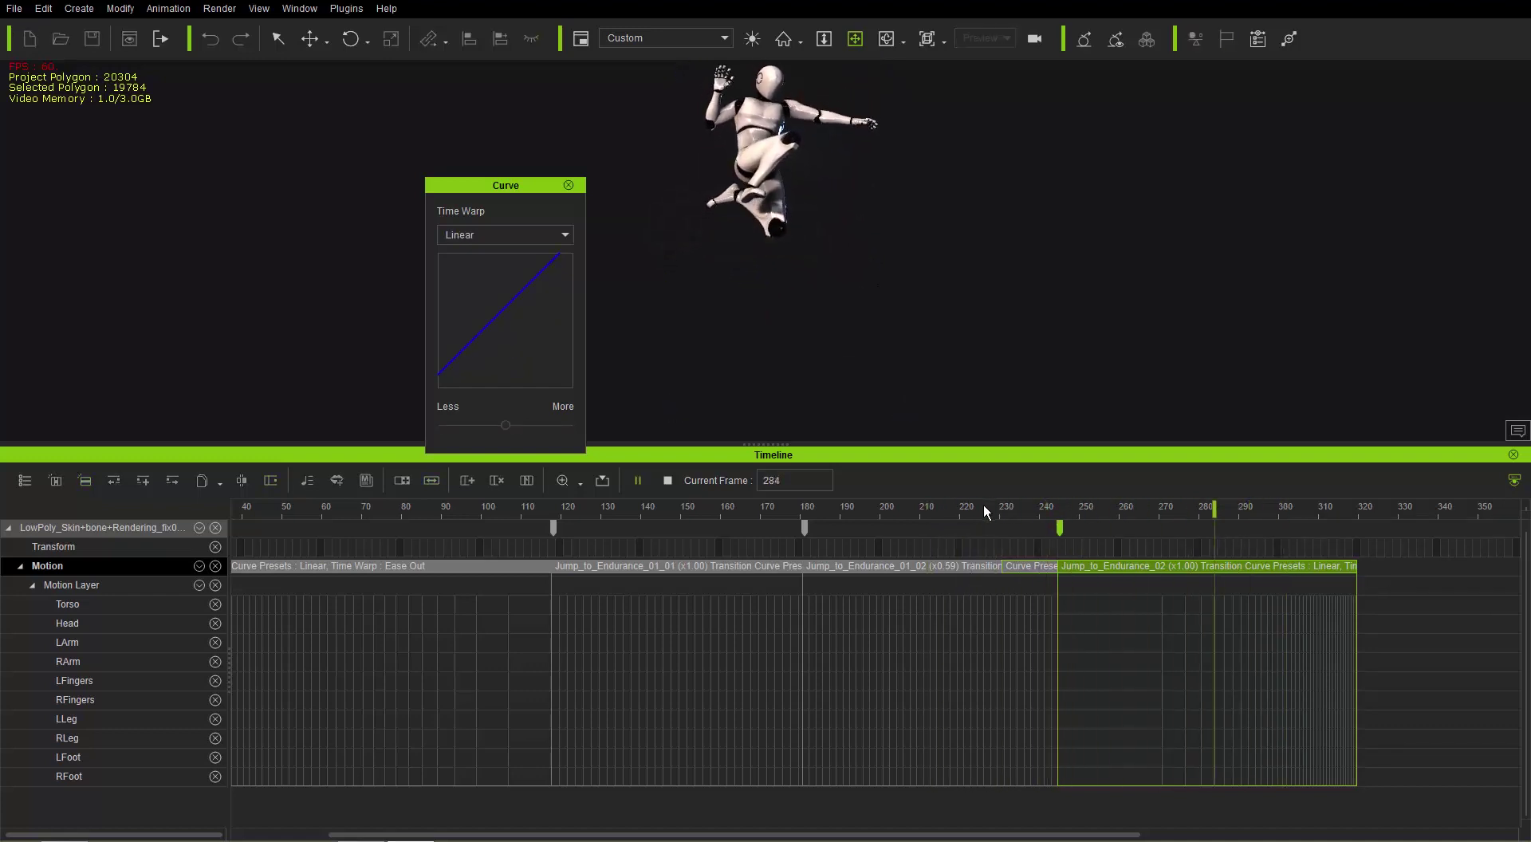
click(1033, 505)
click(967, 505)
click(890, 507)
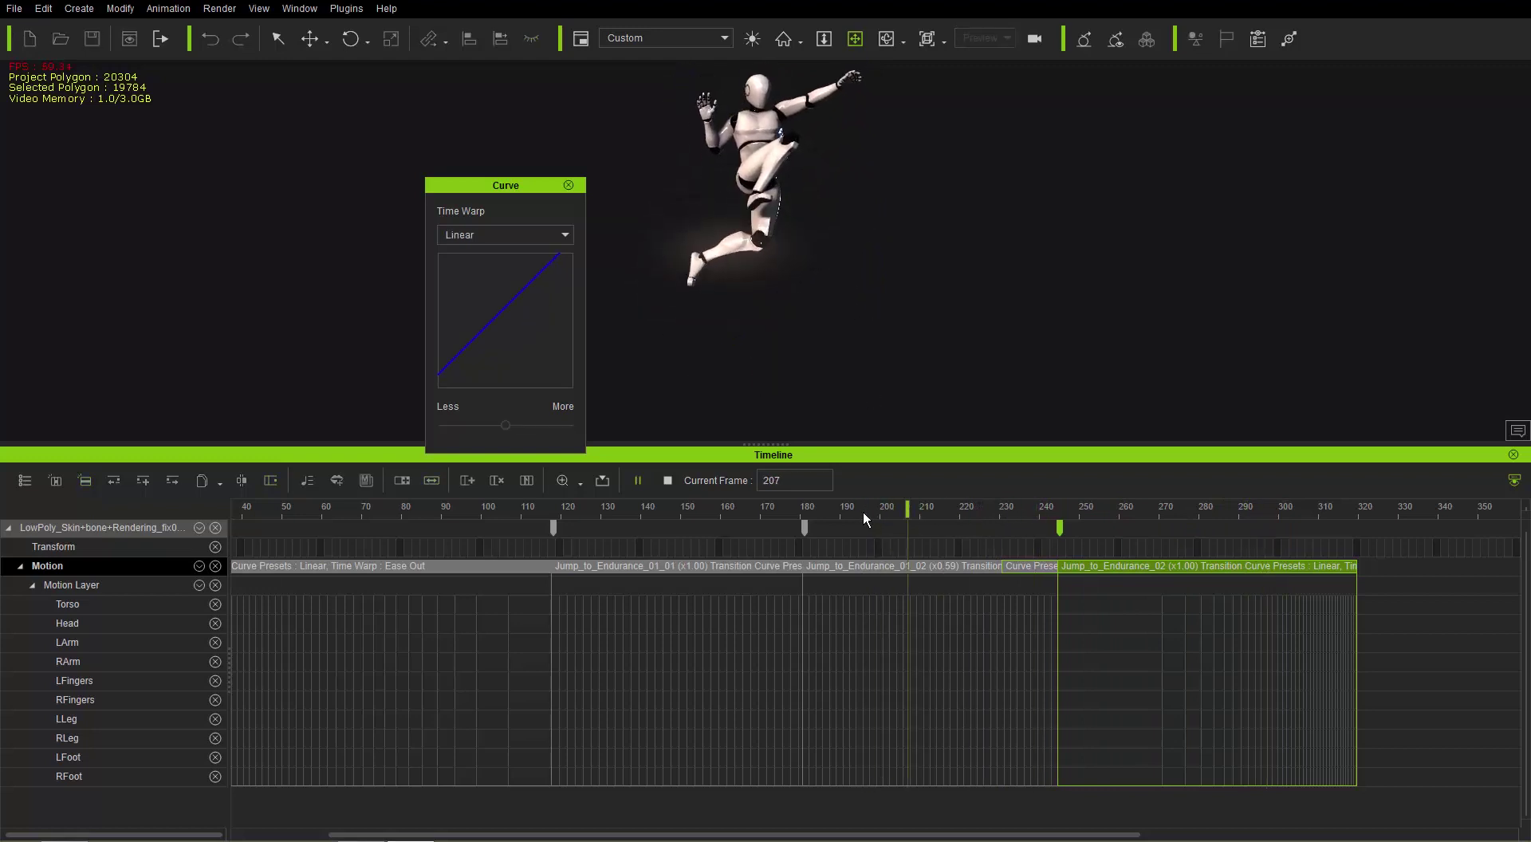
click(1129, 508)
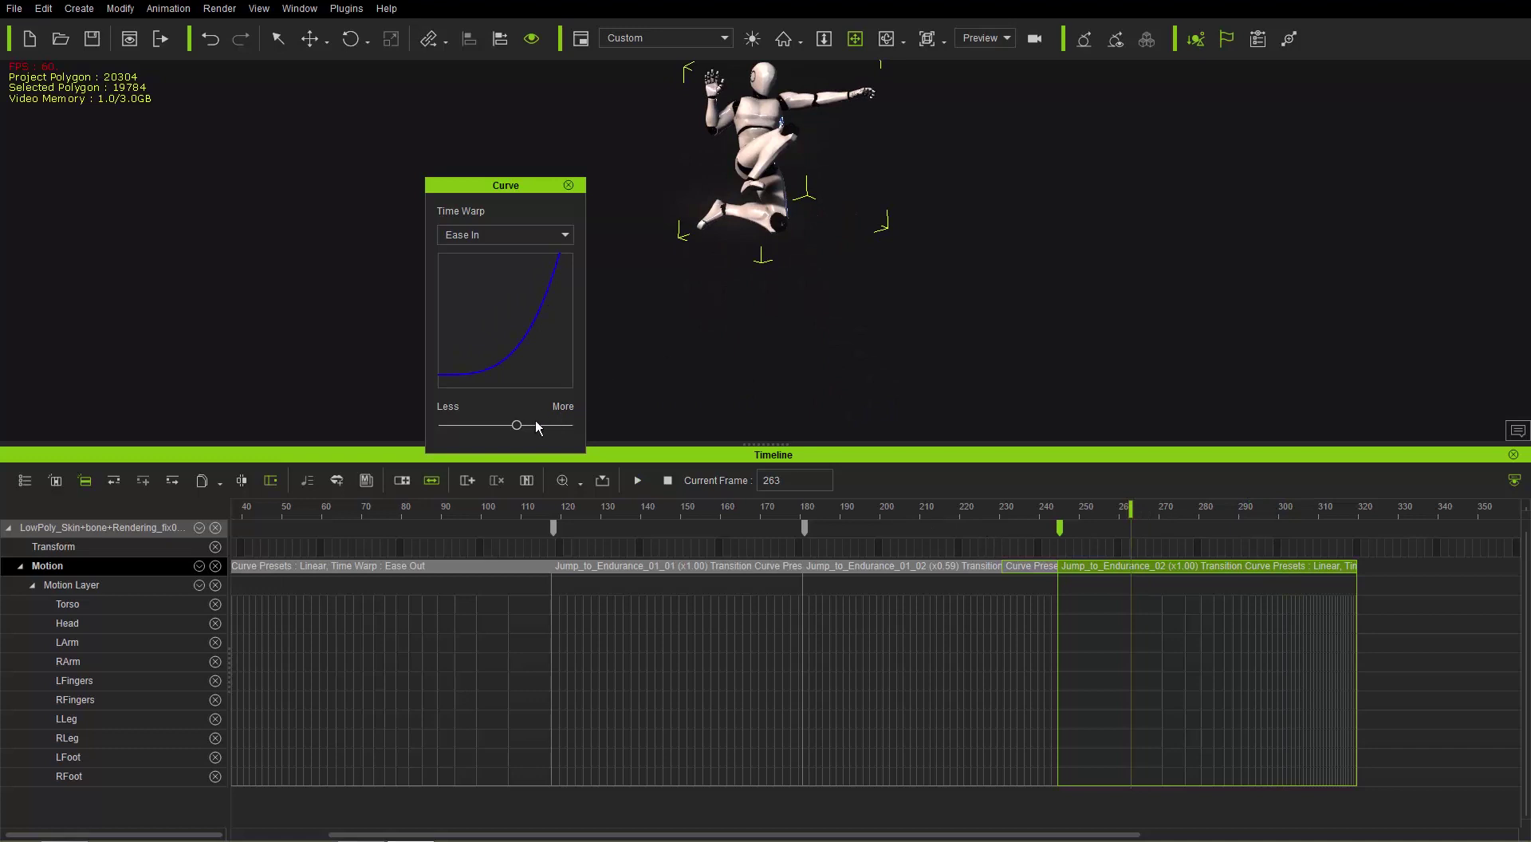
- Lower the Ease In strength of Jump_to_Endurance_02 to just below the middle, replaying from about frame 200, and close the curve editor
drag(517, 426, 507, 426)
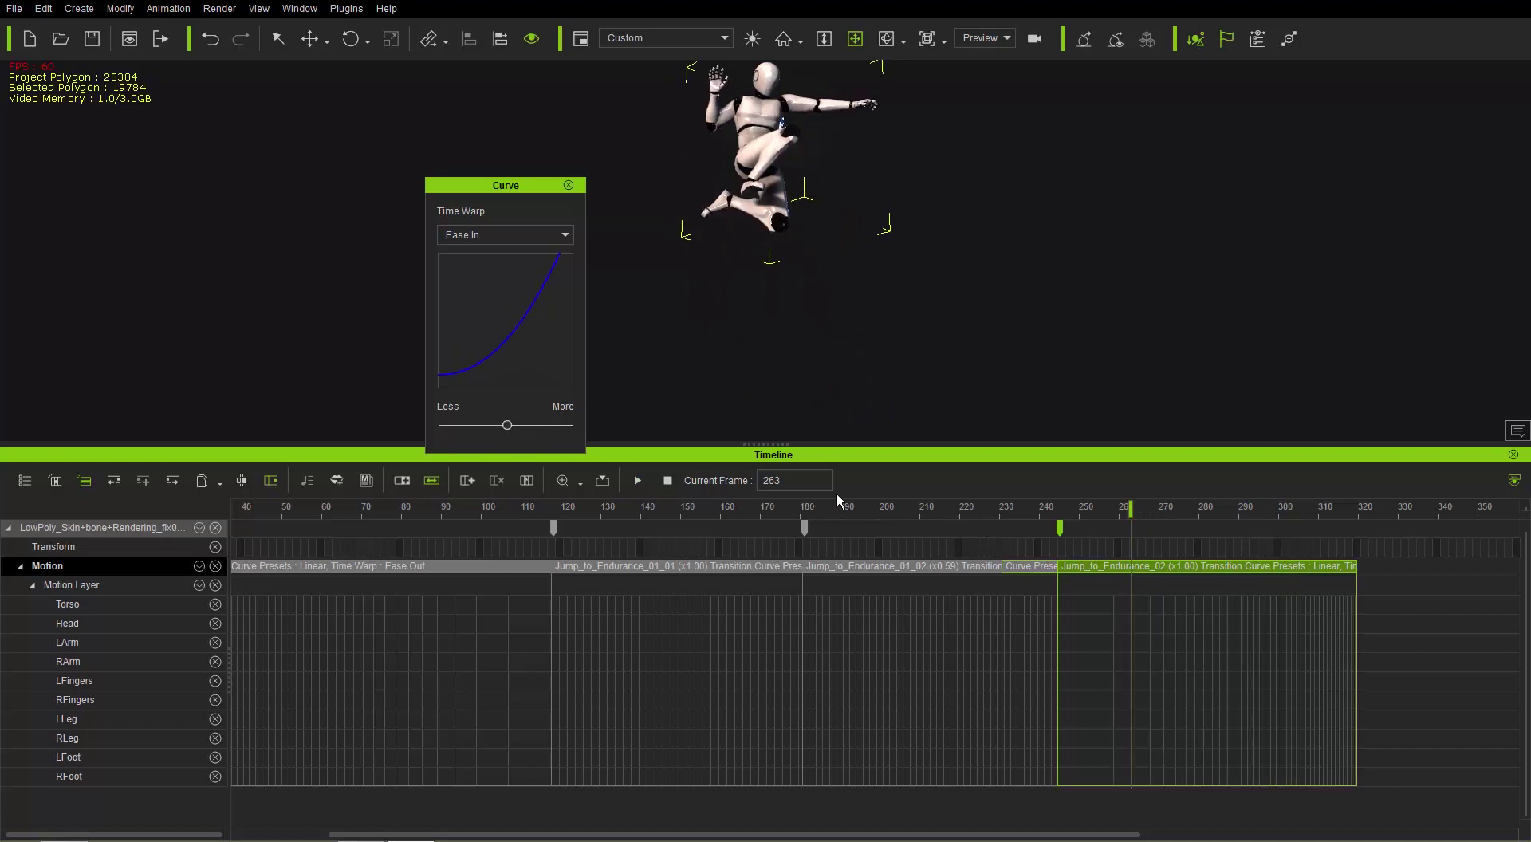
drag(914, 507, 878, 507)
key(space)
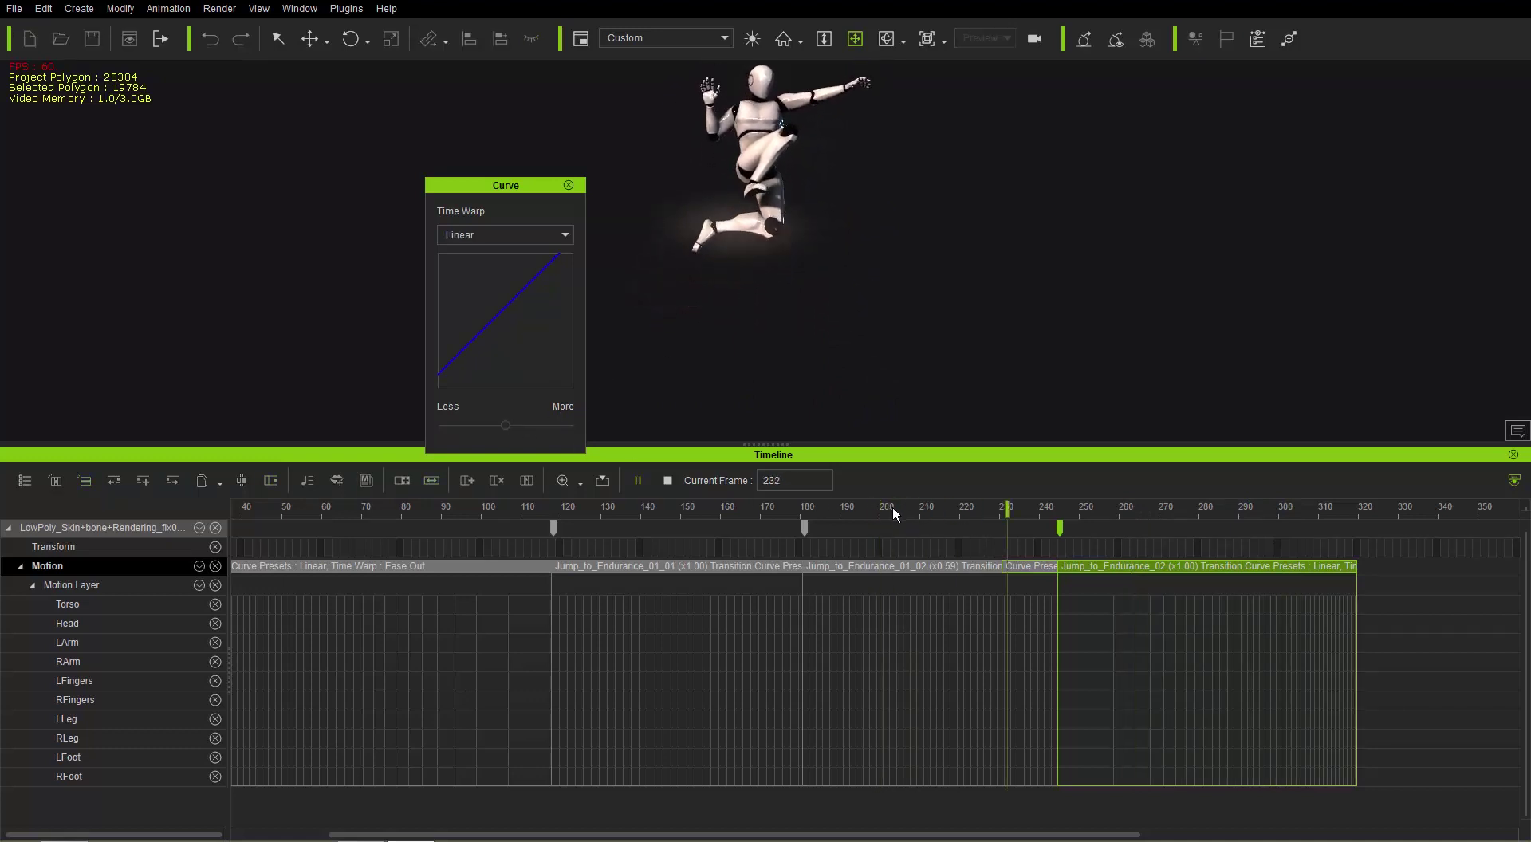
key(space)
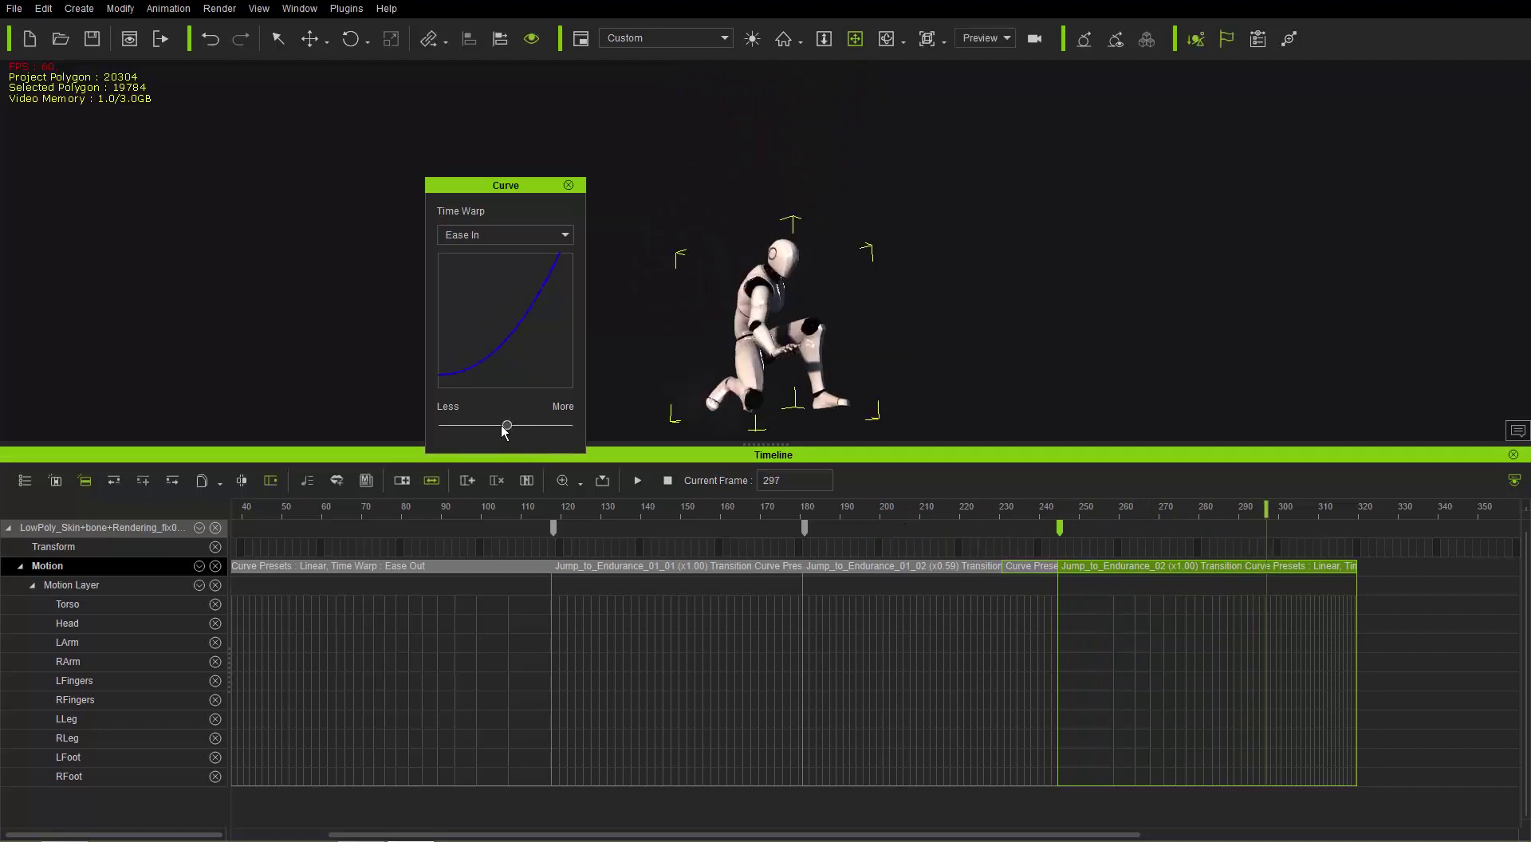
drag(507, 426, 501, 426)
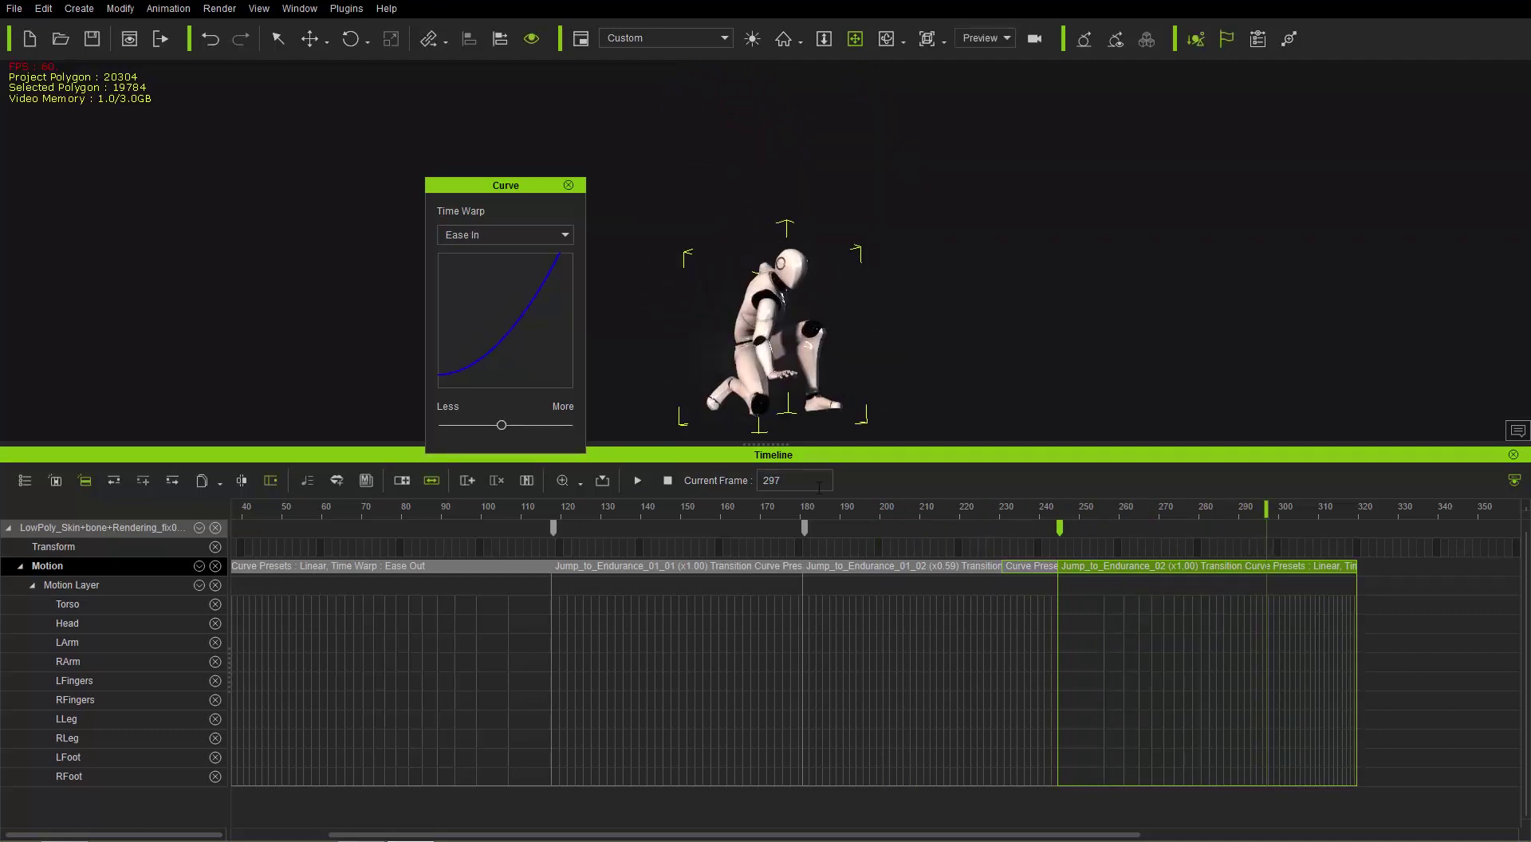
click(891, 507)
key(space)
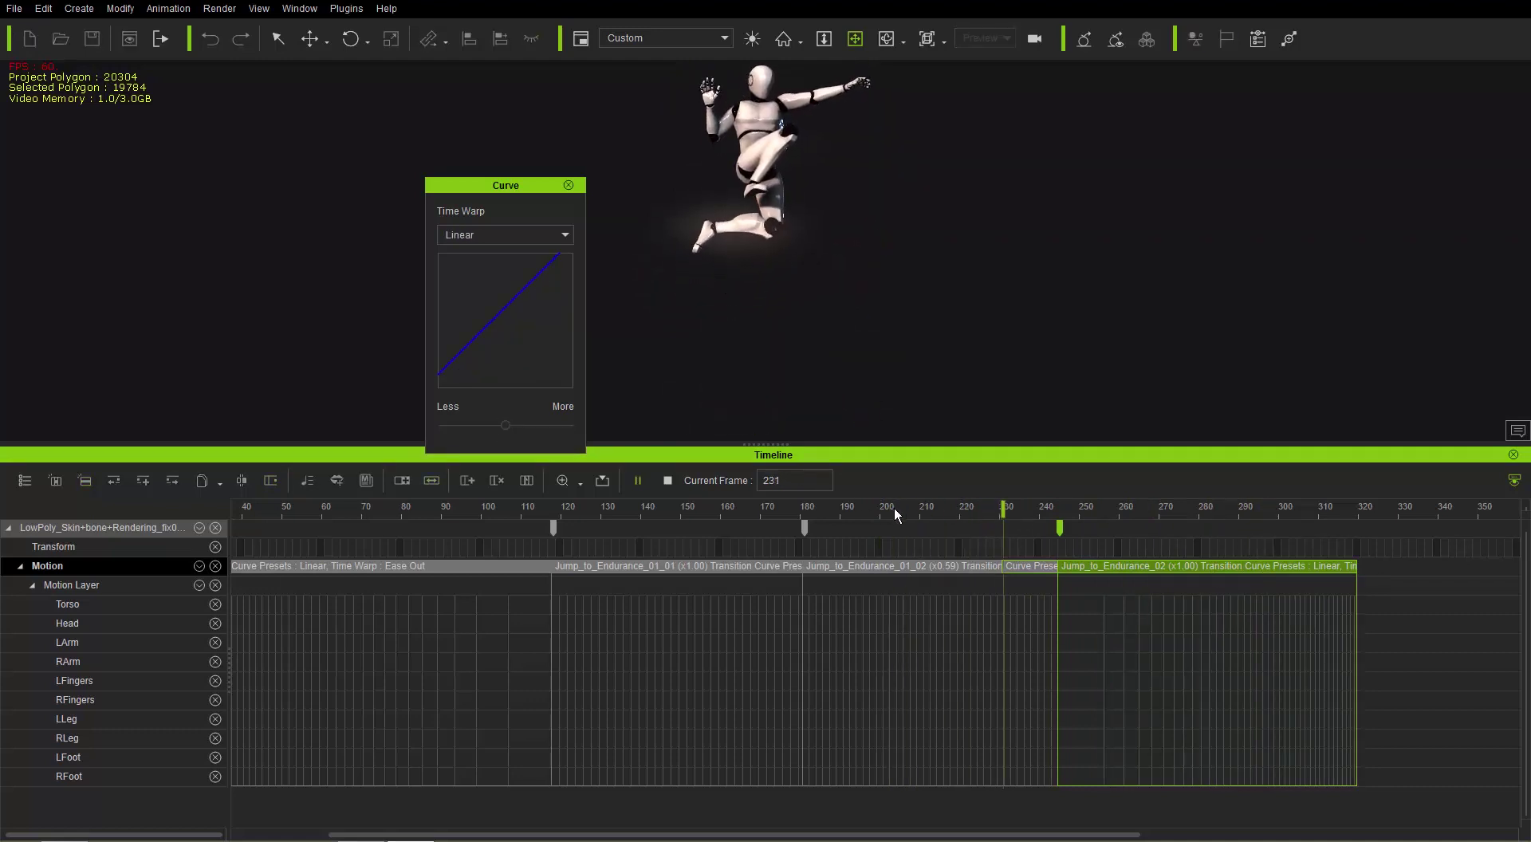
key(space)
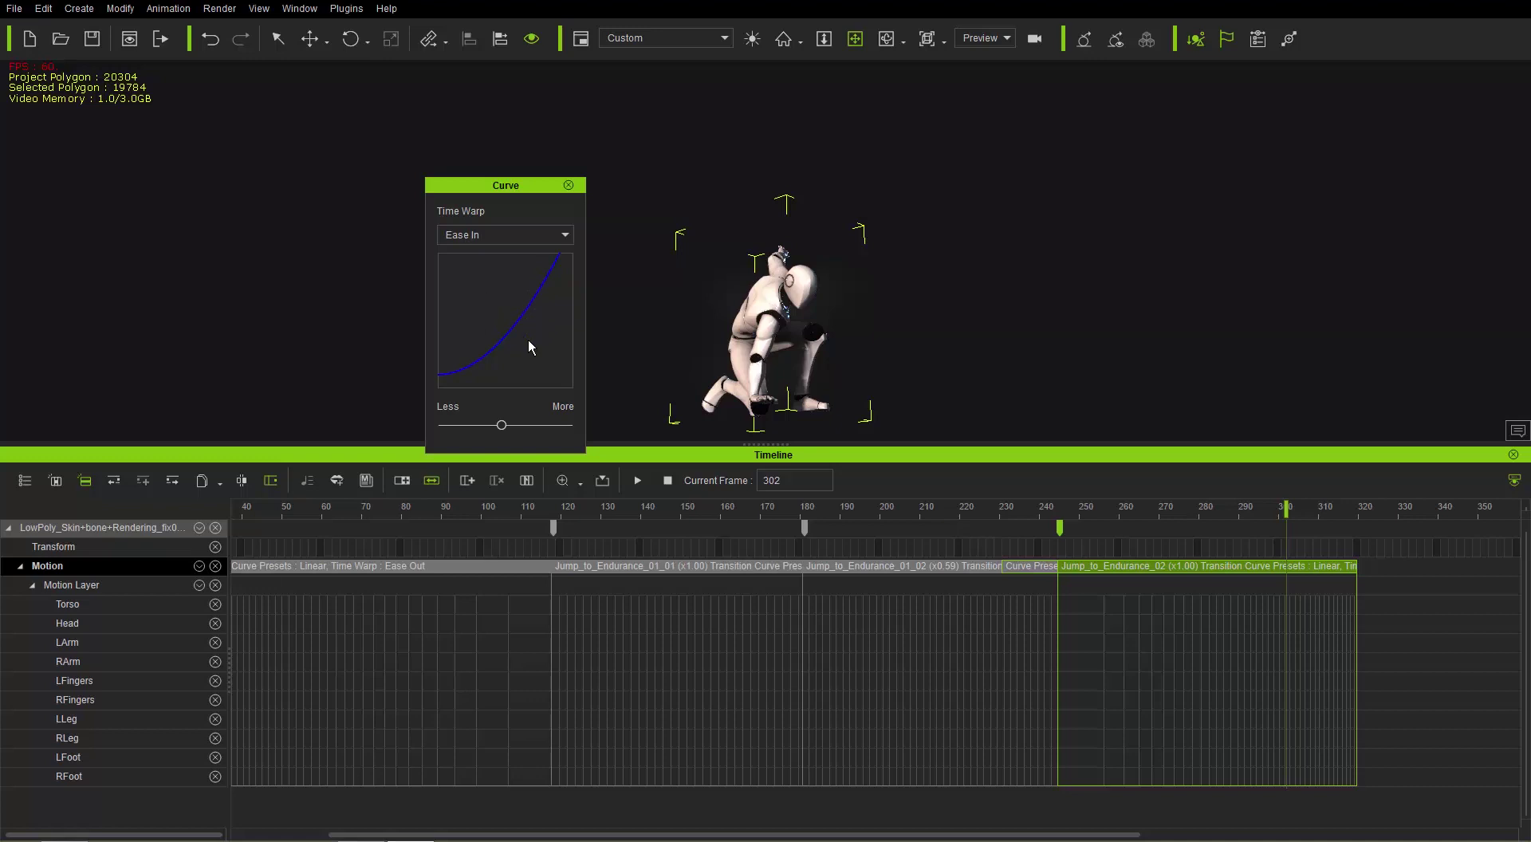
click(567, 185)
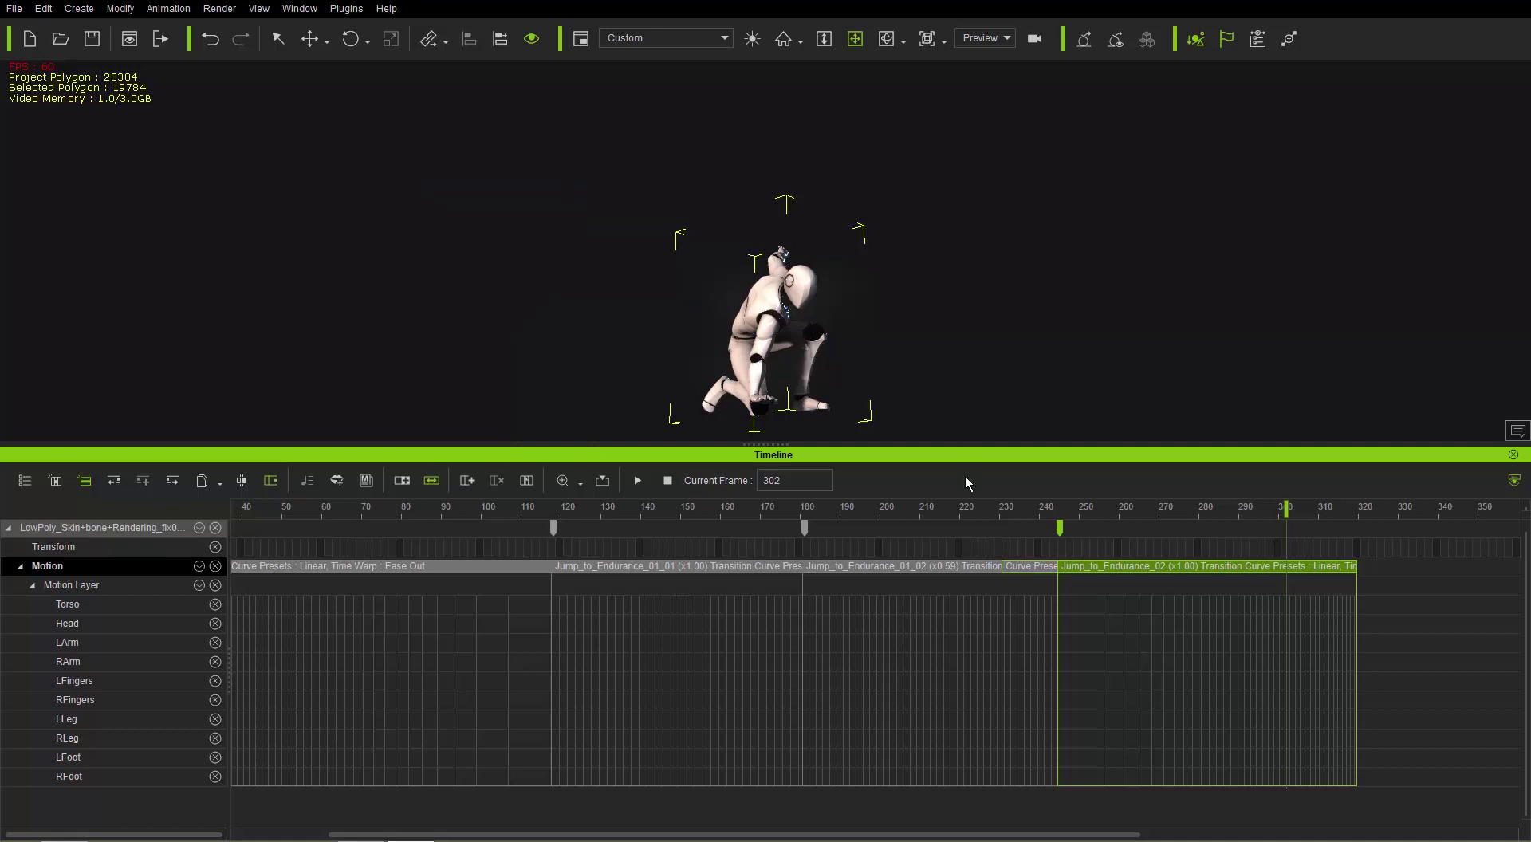
- Play back the jump from about frame 200 and the landing from about frame 258 to review the timing
click(884, 508)
key(space)
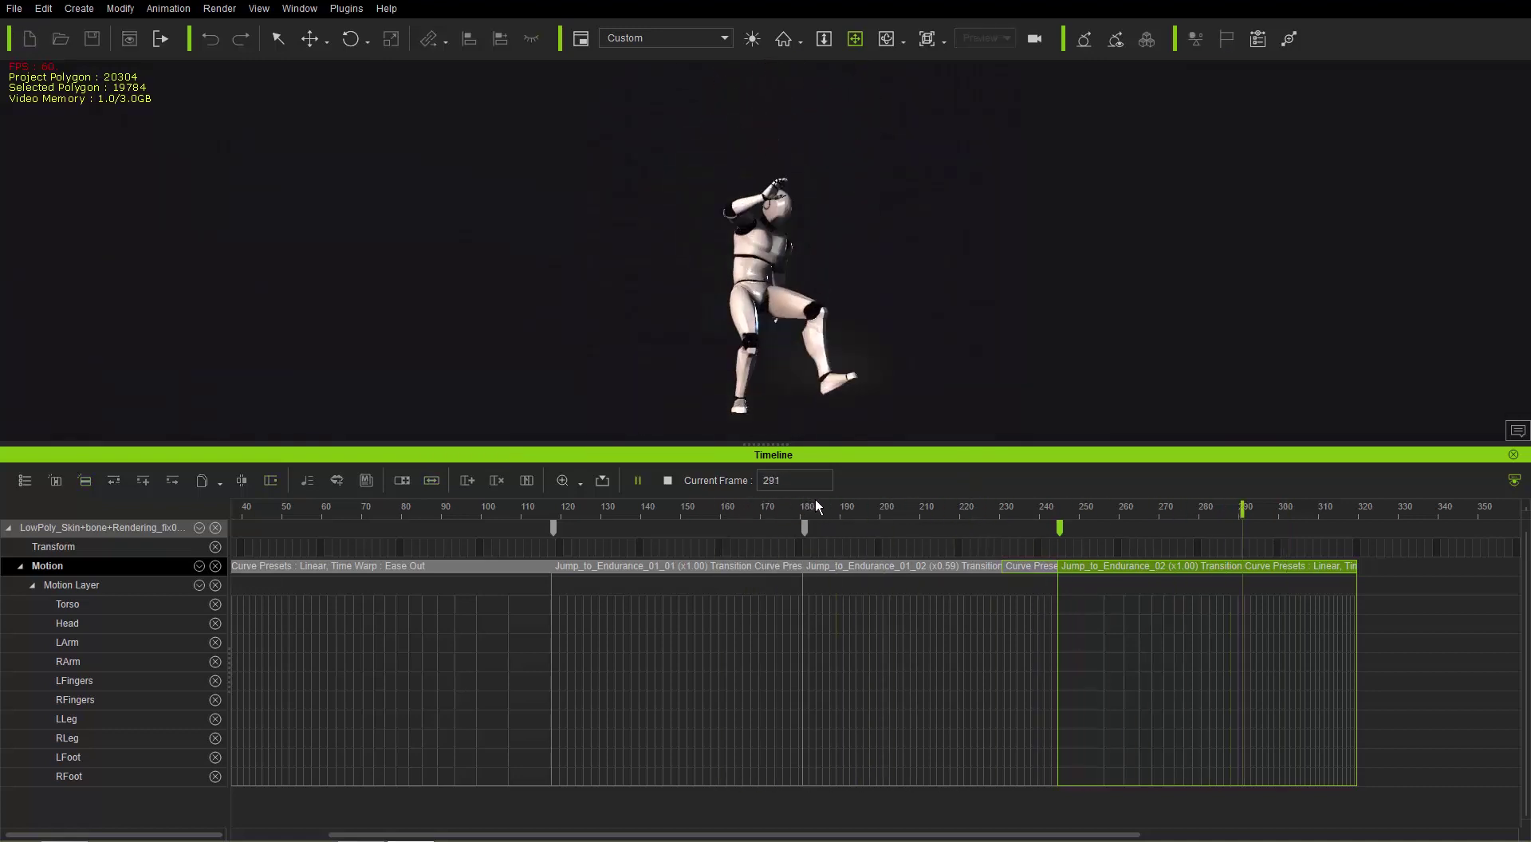
key(space)
click(1163, 508)
click(1111, 506)
key(space)
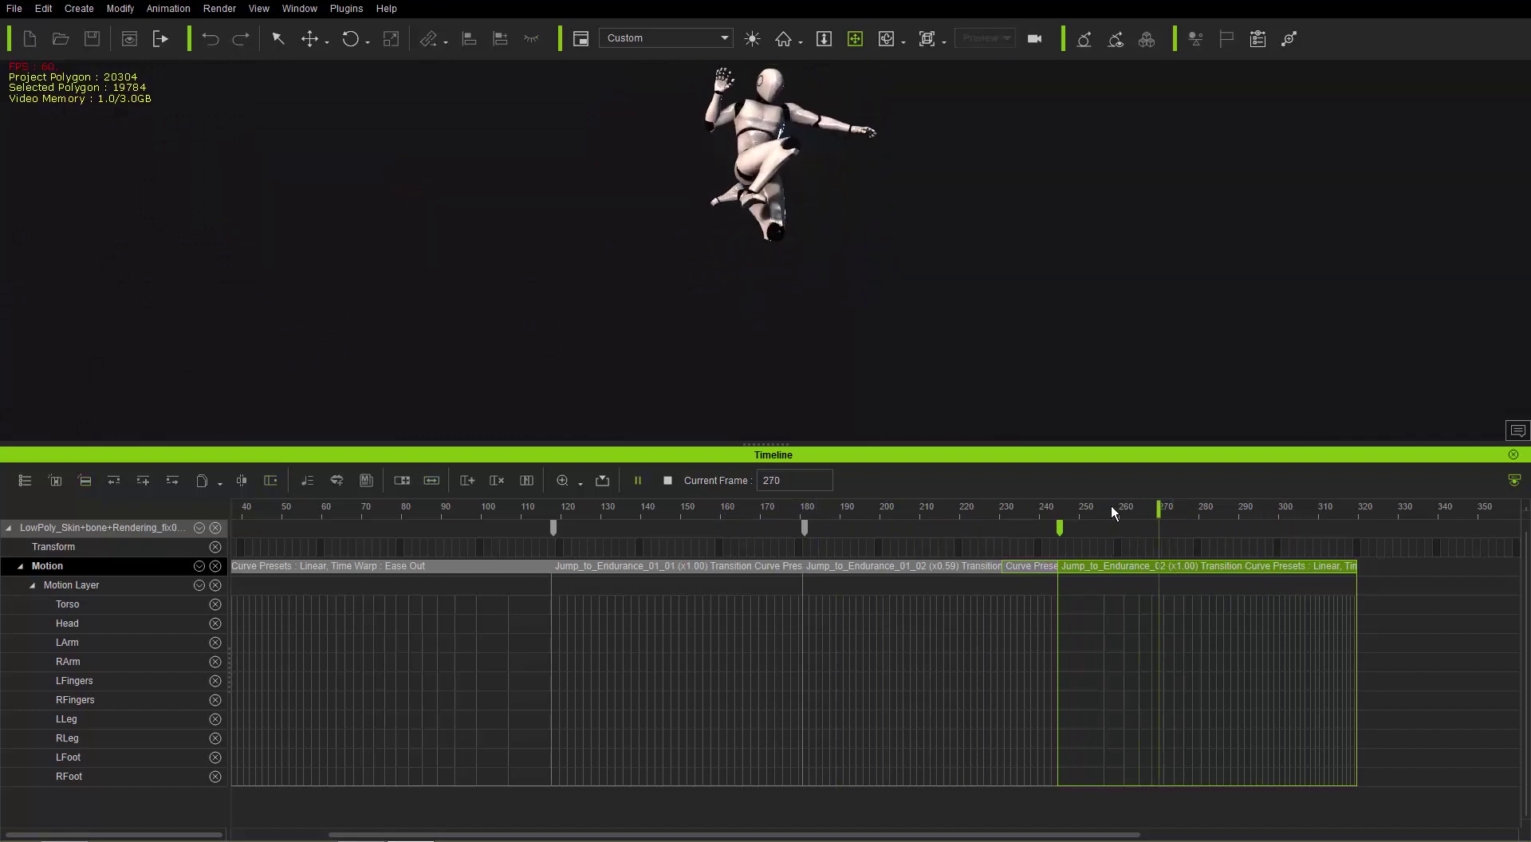
- Break the Jump_to_Endurance_02 clip at frame 284, where the foot nears the ground
mouse_move(1235, 508)
mouse_down()
mouse_move(1180, 508)
mouse_move(1254, 508)
mouse_move(1203, 509)
mouse_move(1218, 508)
mouse_up()
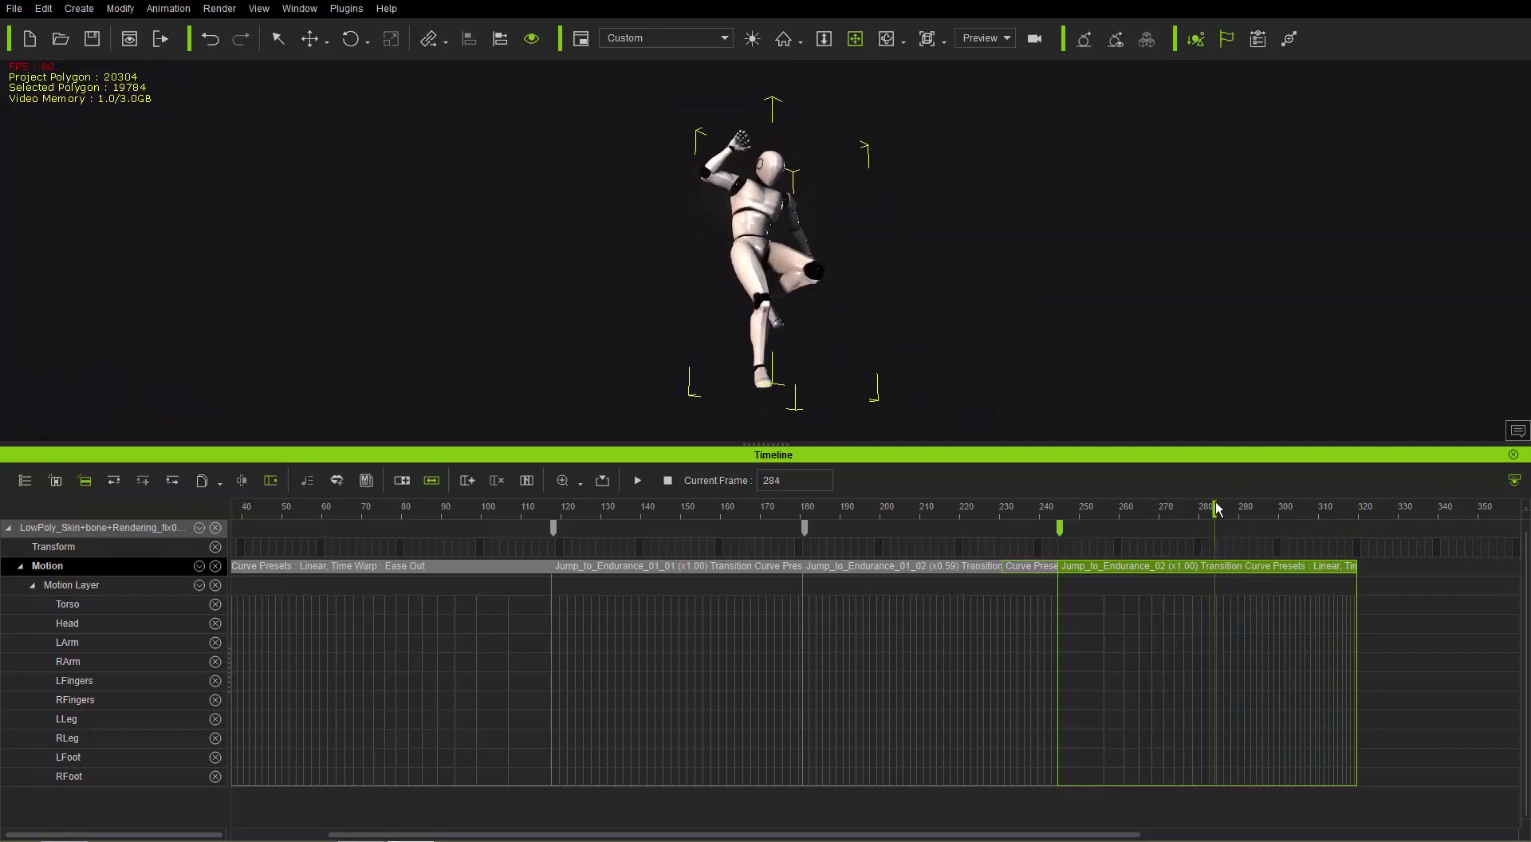
right_click(1214, 563)
click(1267, 188)
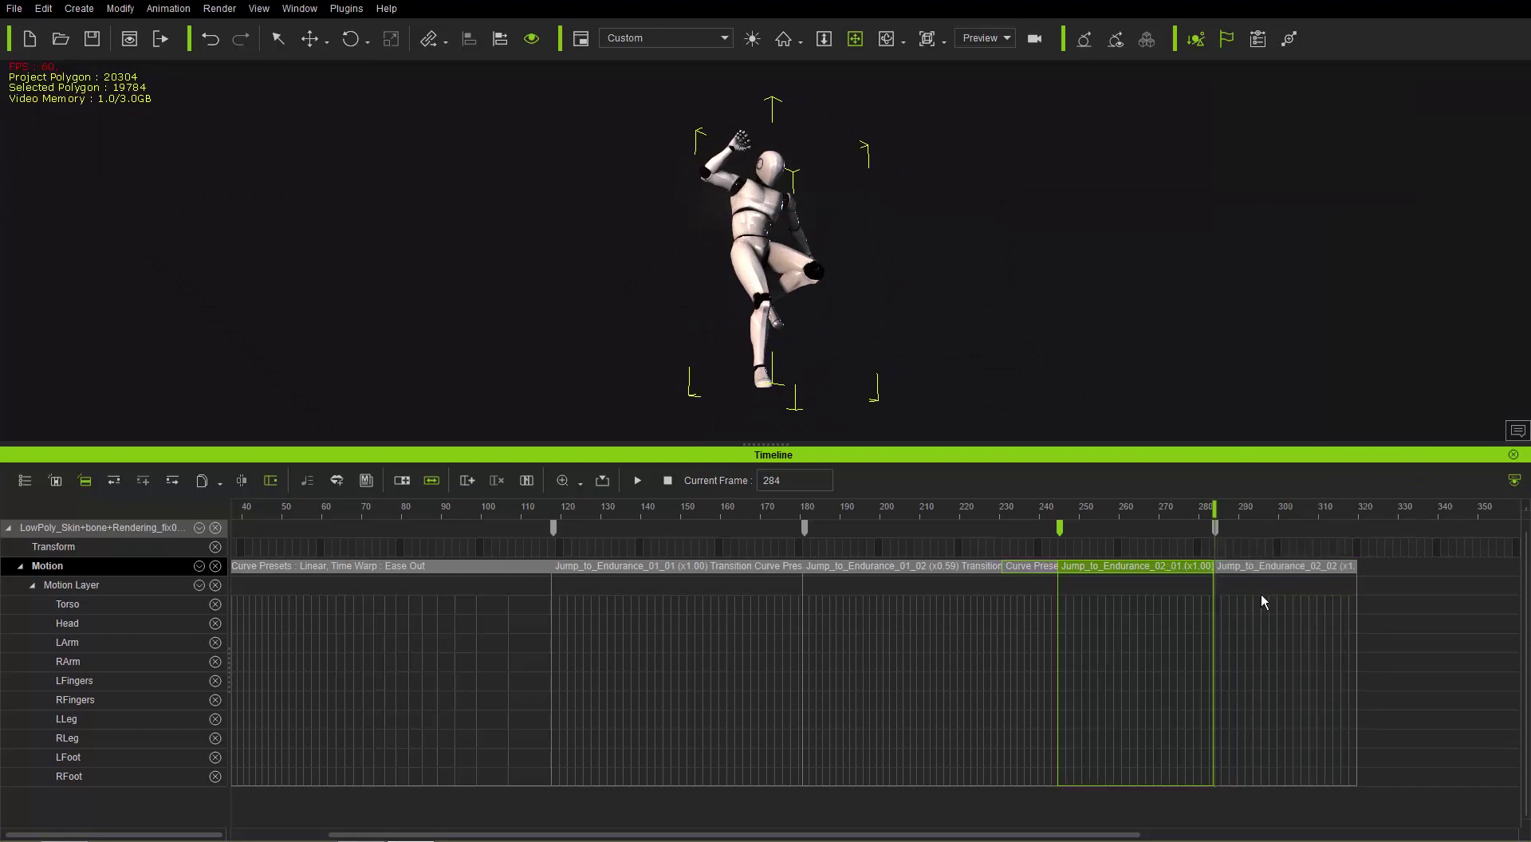
- Break the second part of Jump_to_Endurance_02 again at frame 303, in the kneeling pose
drag(1267, 517, 1289, 518)
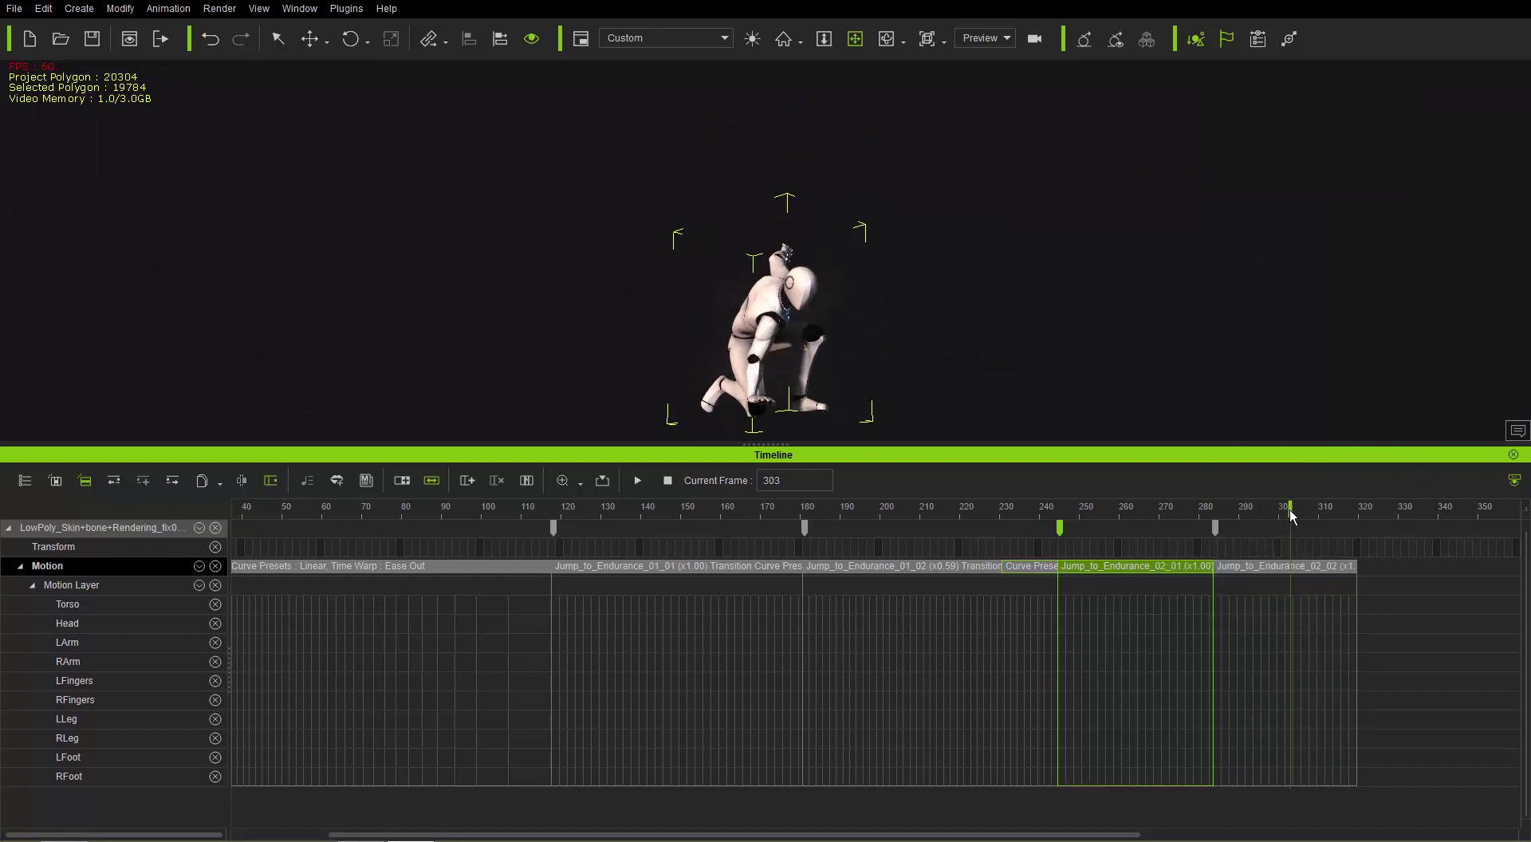
right_click(1291, 566)
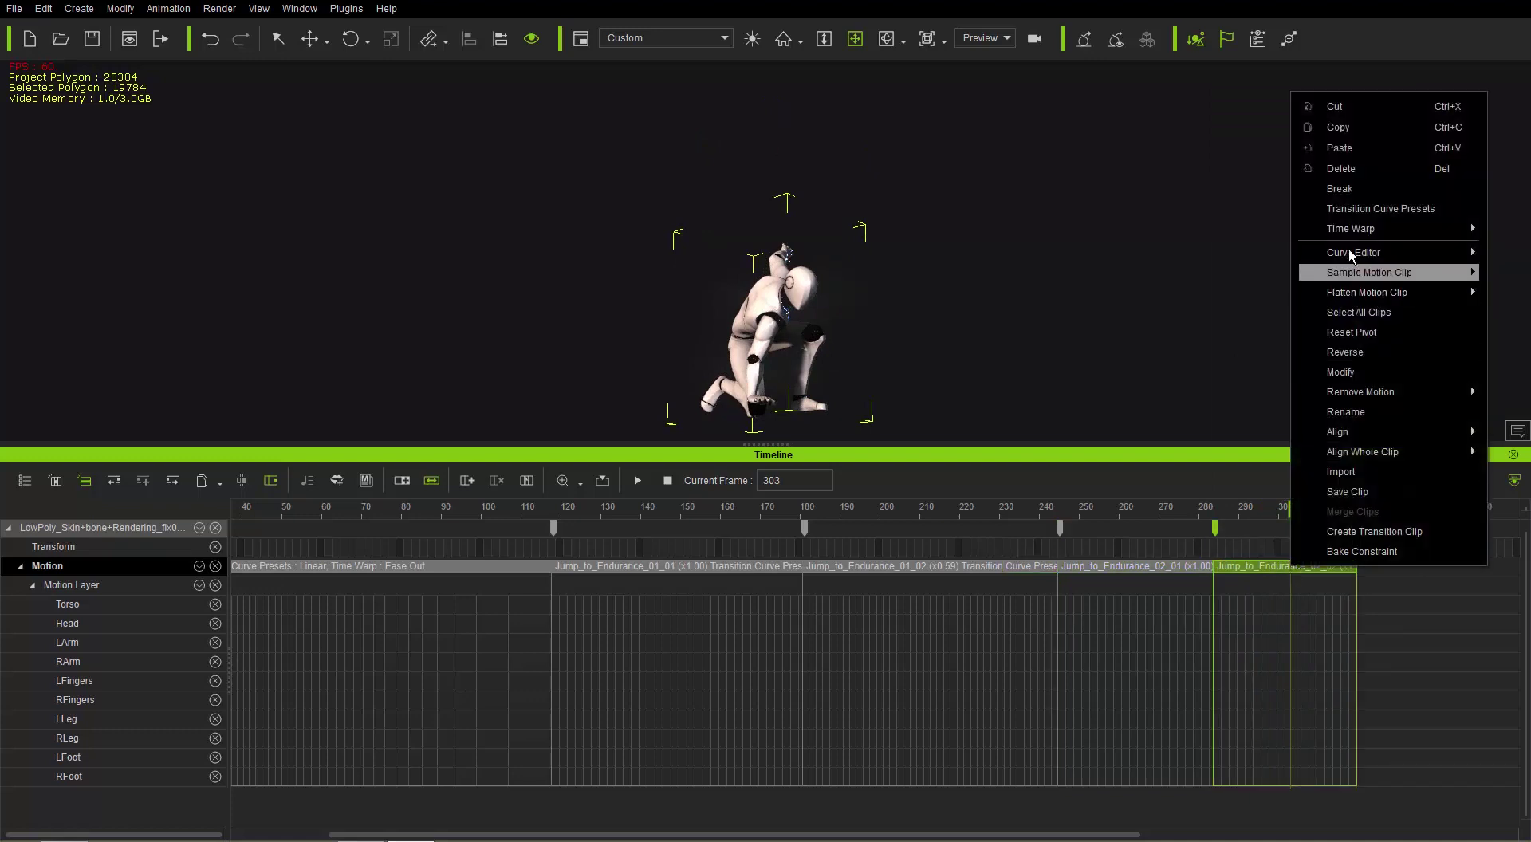
click(1365, 191)
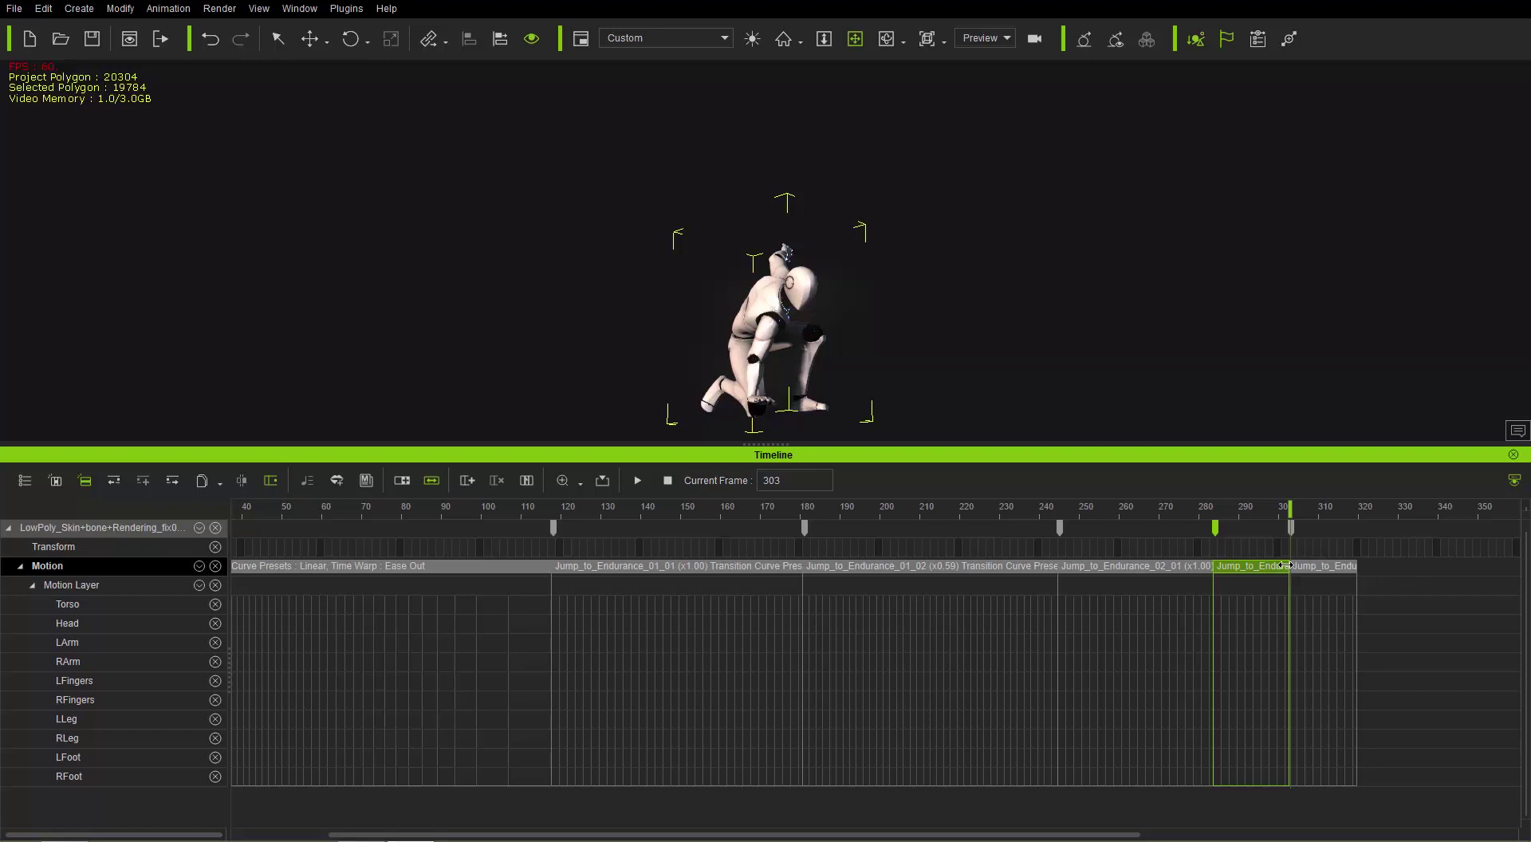
- Shorten the clip starting at frame 284 to about frame 294, butt the last jump clip against it, and replay the landing
mouse_move(1285, 565)
mouse_down()
mouse_move(1257, 570)
mouse_move(1338, 564)
mouse_move(1304, 566)
mouse_up()
drag(1216, 514, 1036, 509)
key(space)
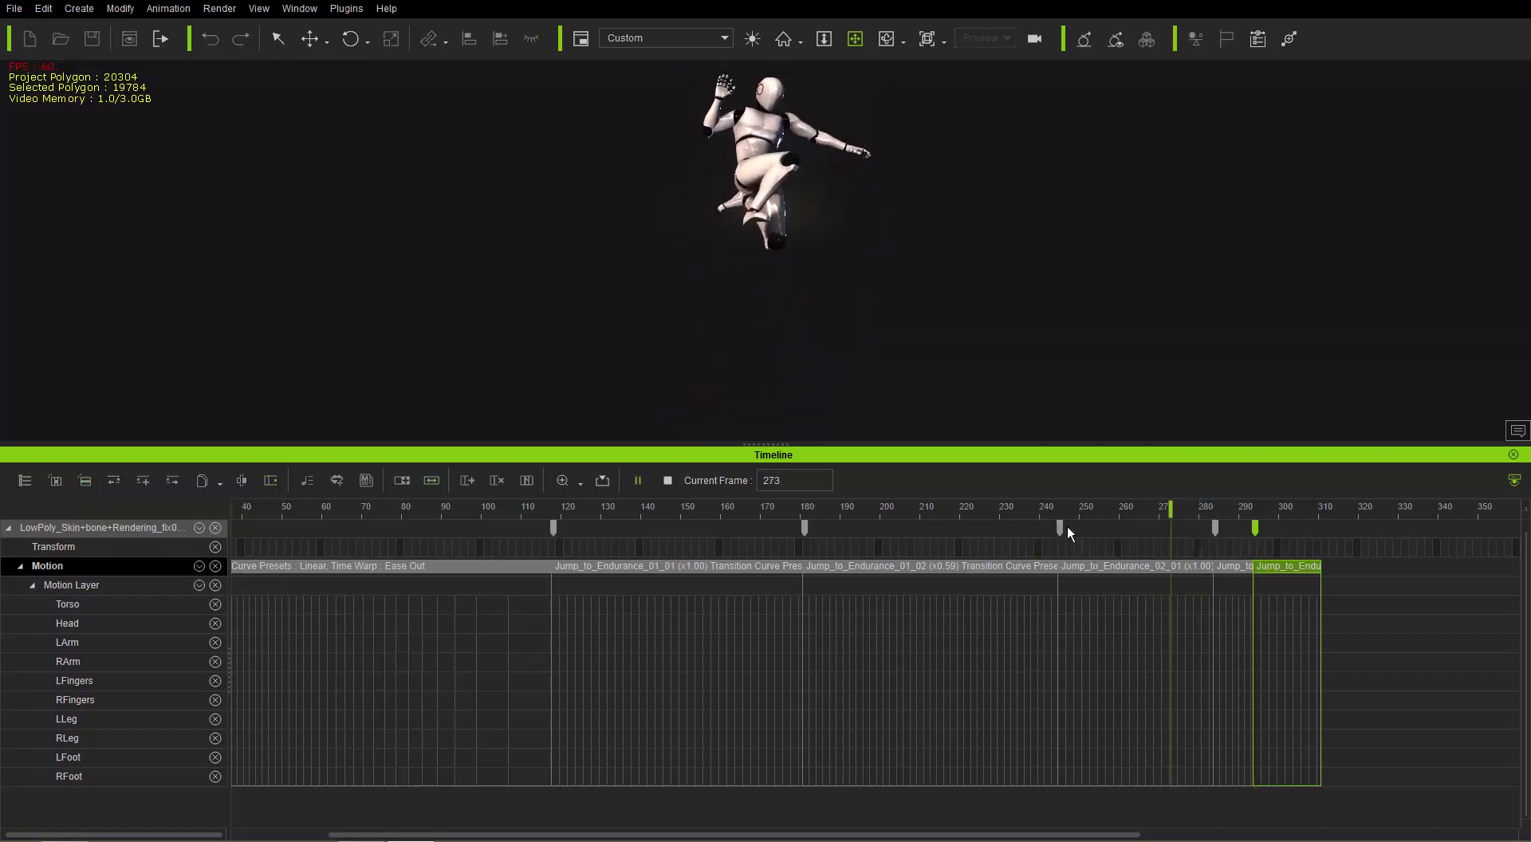
click(1146, 501)
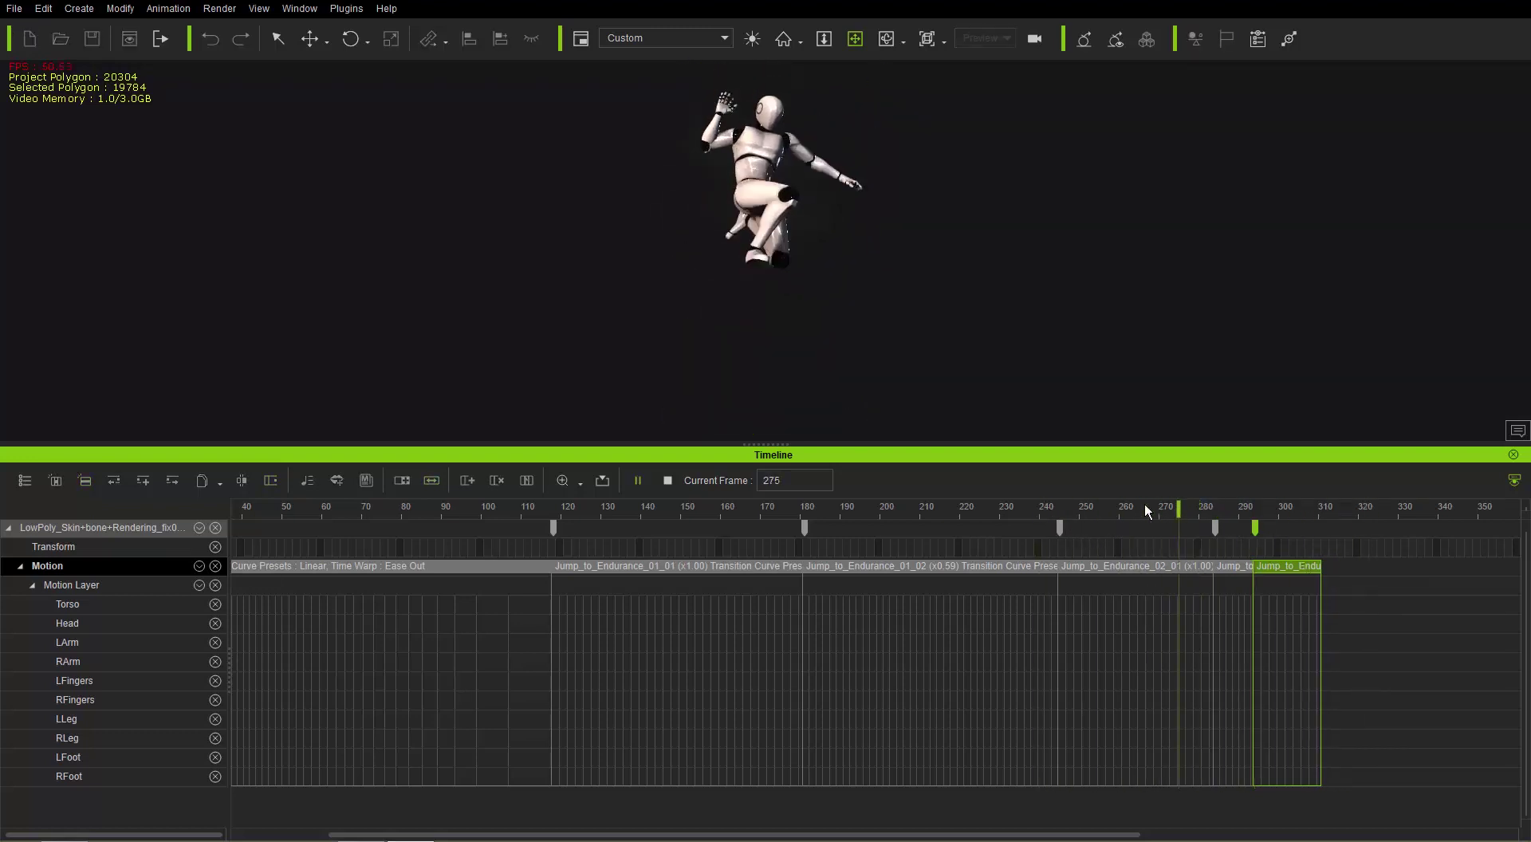
click(1124, 505)
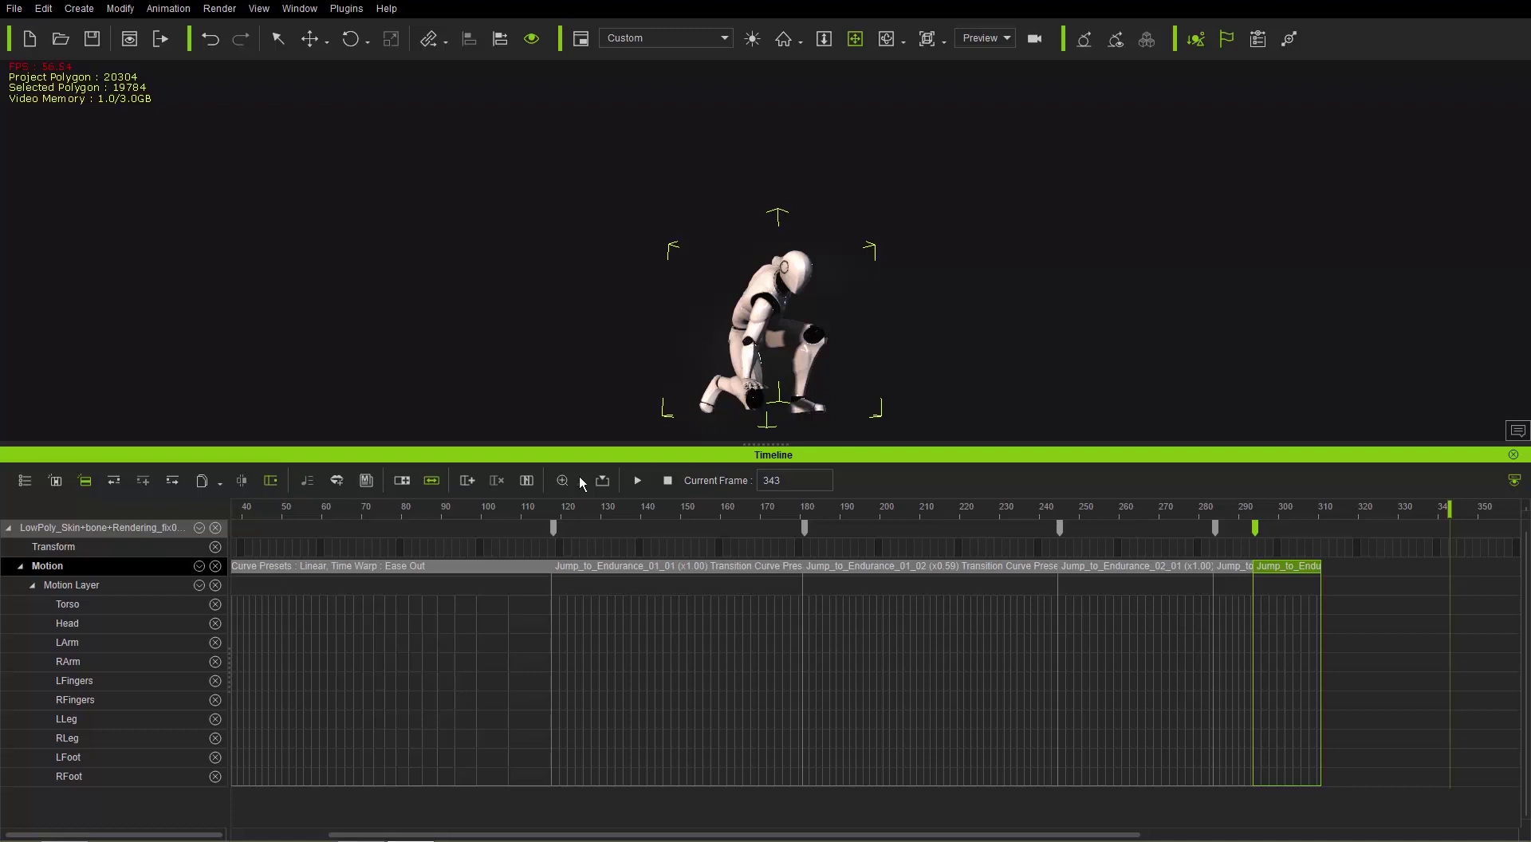
- Move SneakWalk_Fast_End back to about frame 310, directly after the last jump clip, and show the pose at frame 354
scroll(893, 565, down, 2)
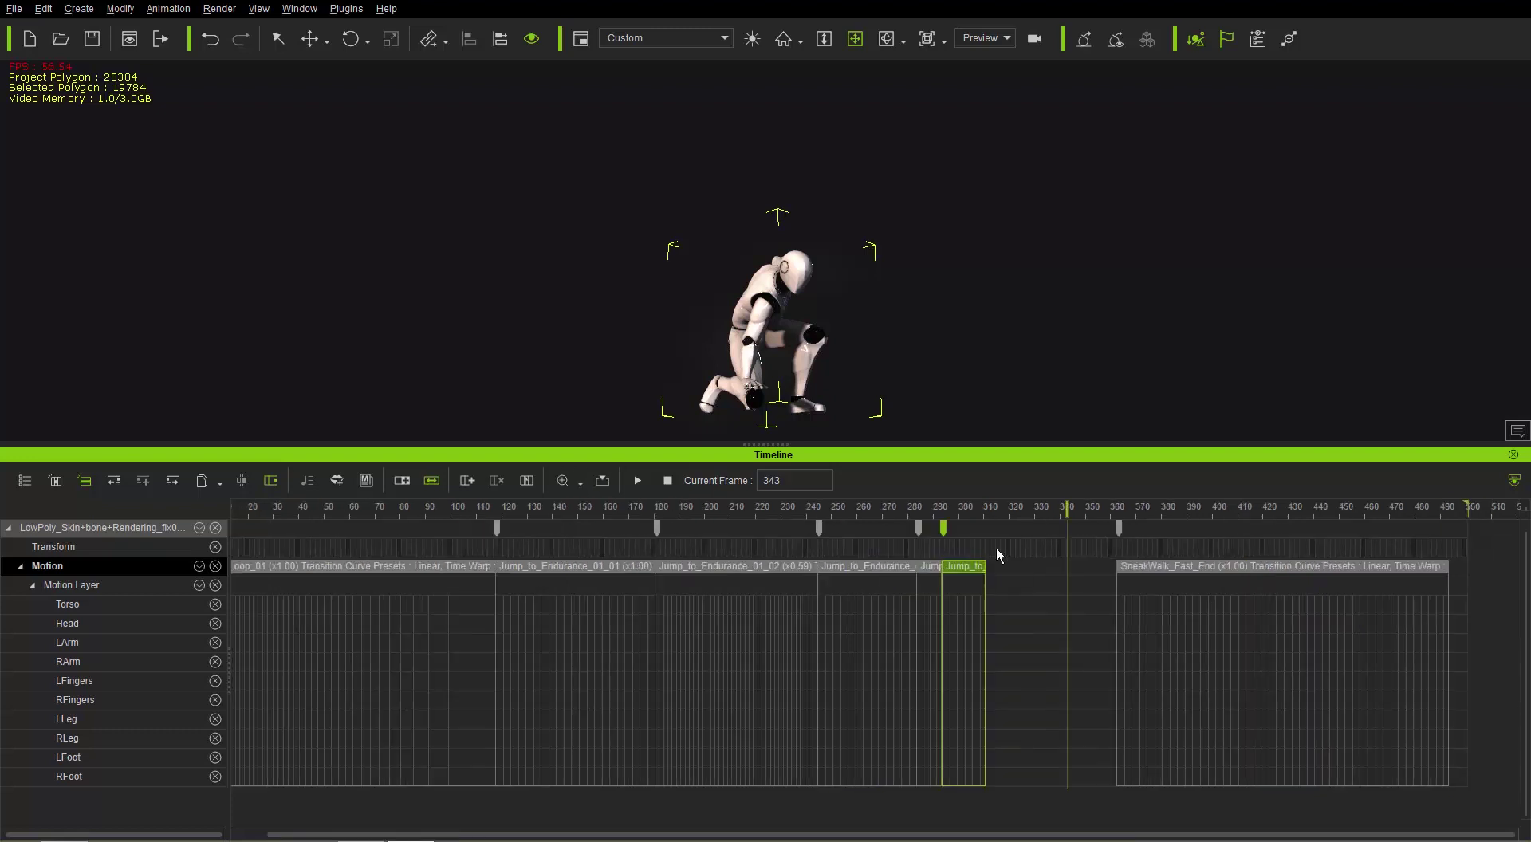
drag(1230, 566, 1098, 565)
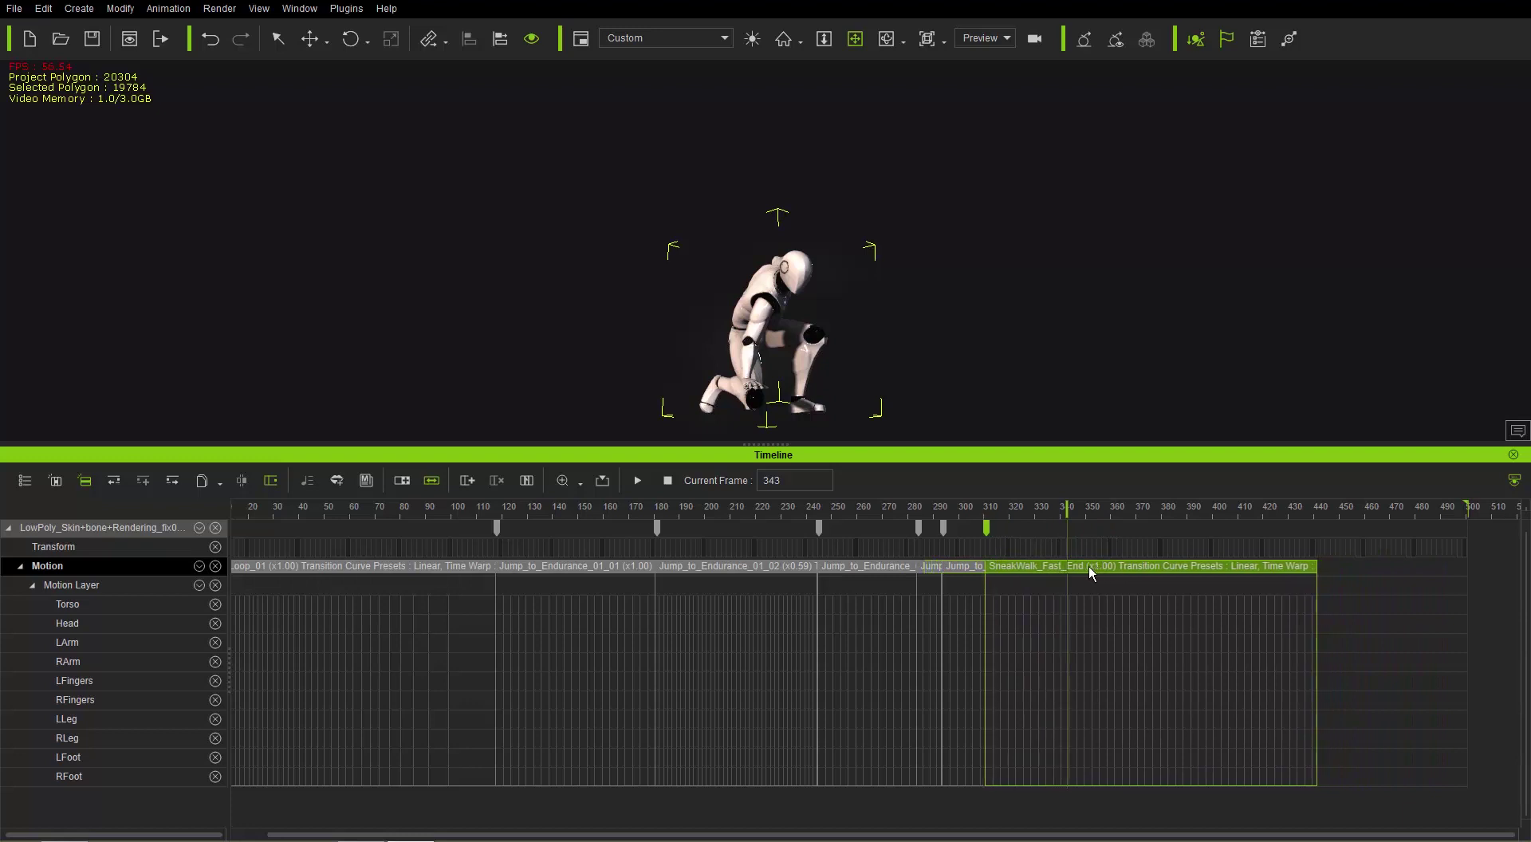
click(1095, 566)
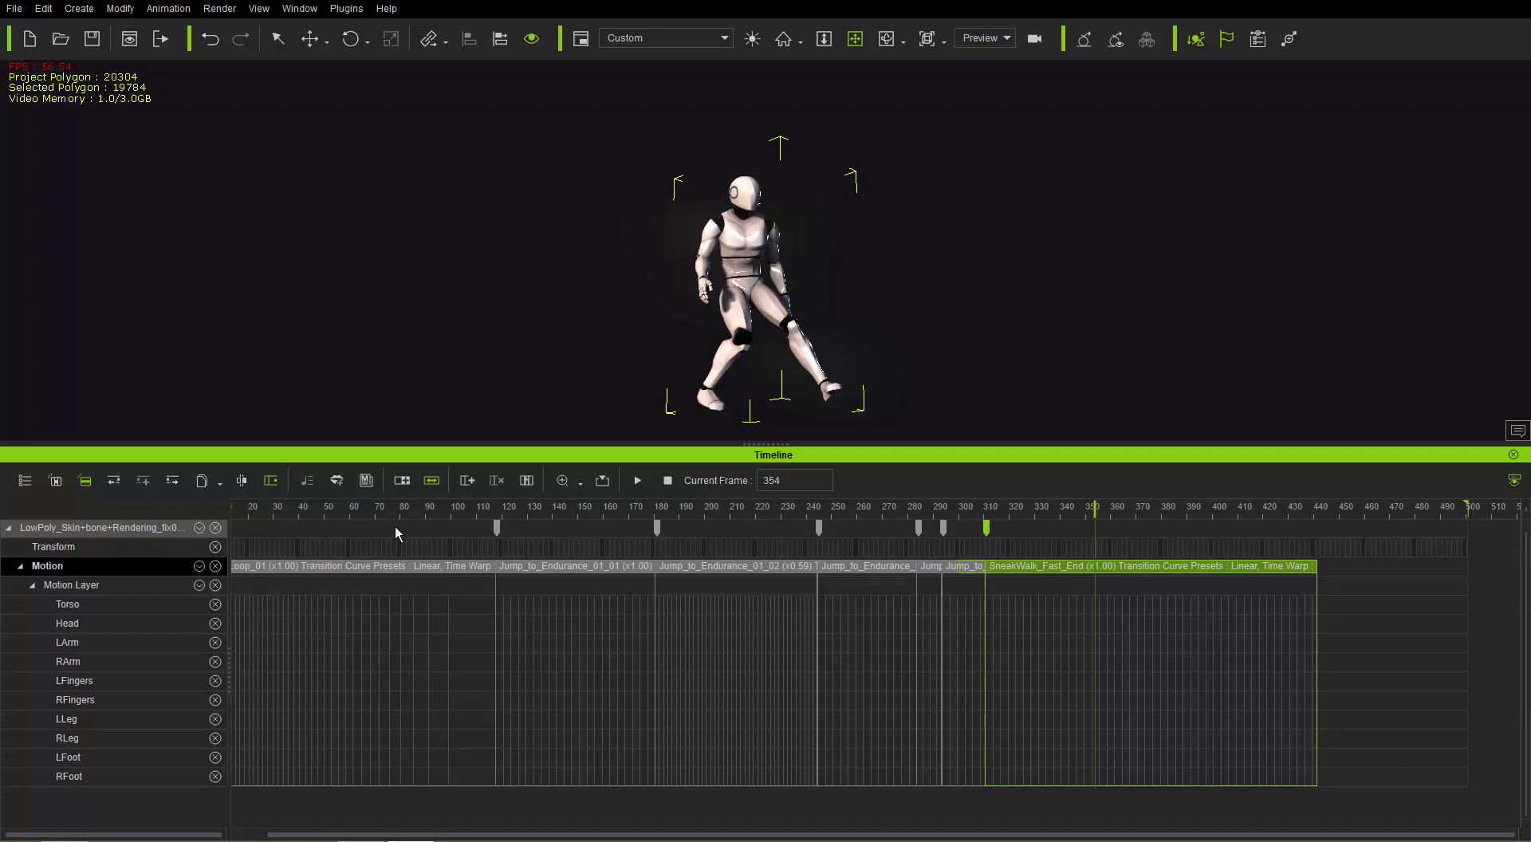
- Play the full clip sequence from Walk_Loop_01 through SneakWalk_Fast_End to review the combined motion
click(640, 480)
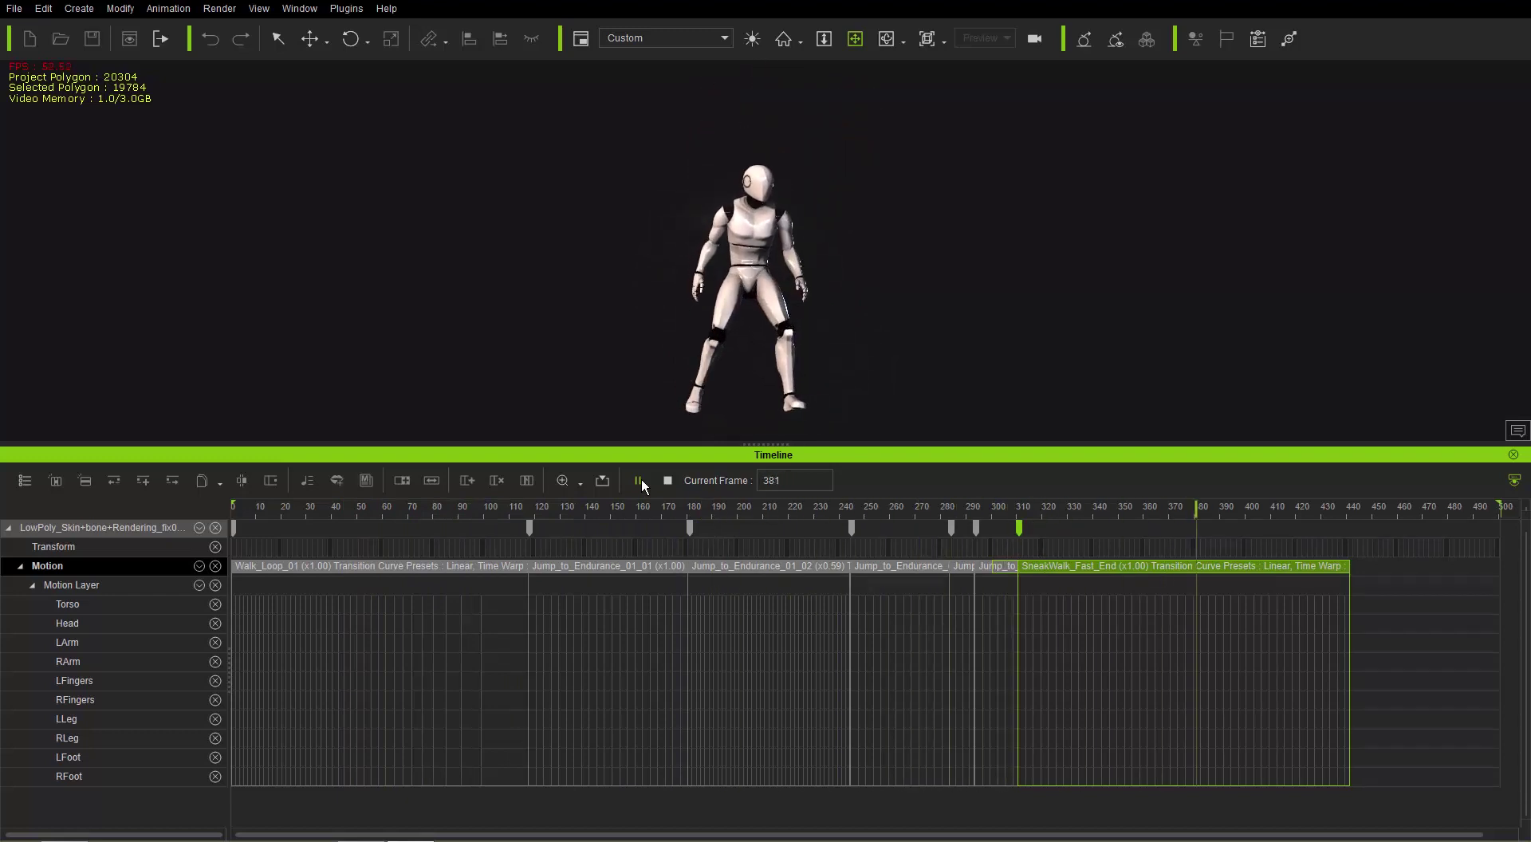
click(641, 480)
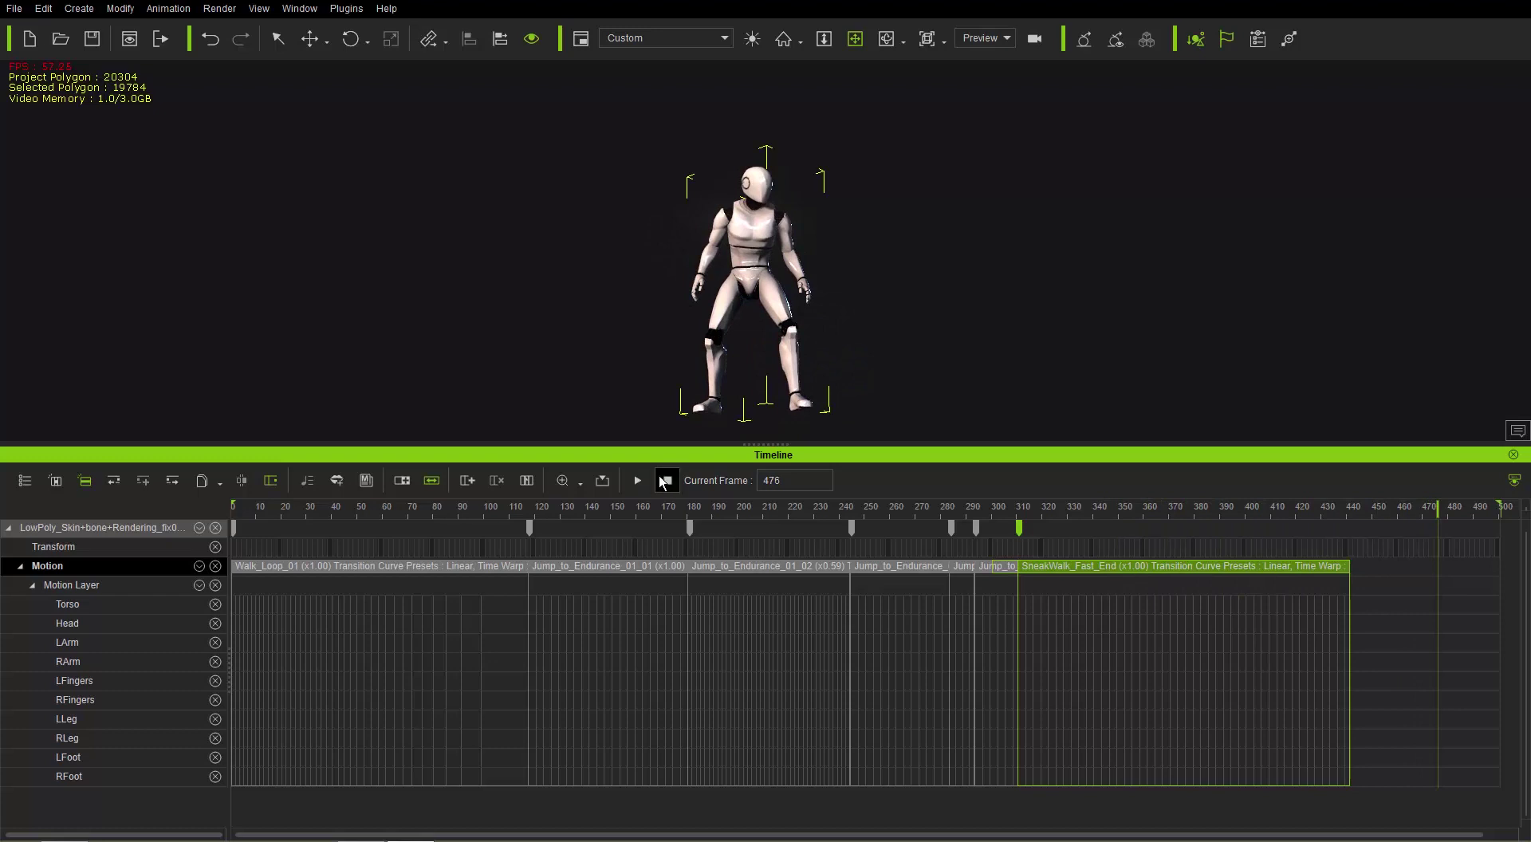
click(639, 481)
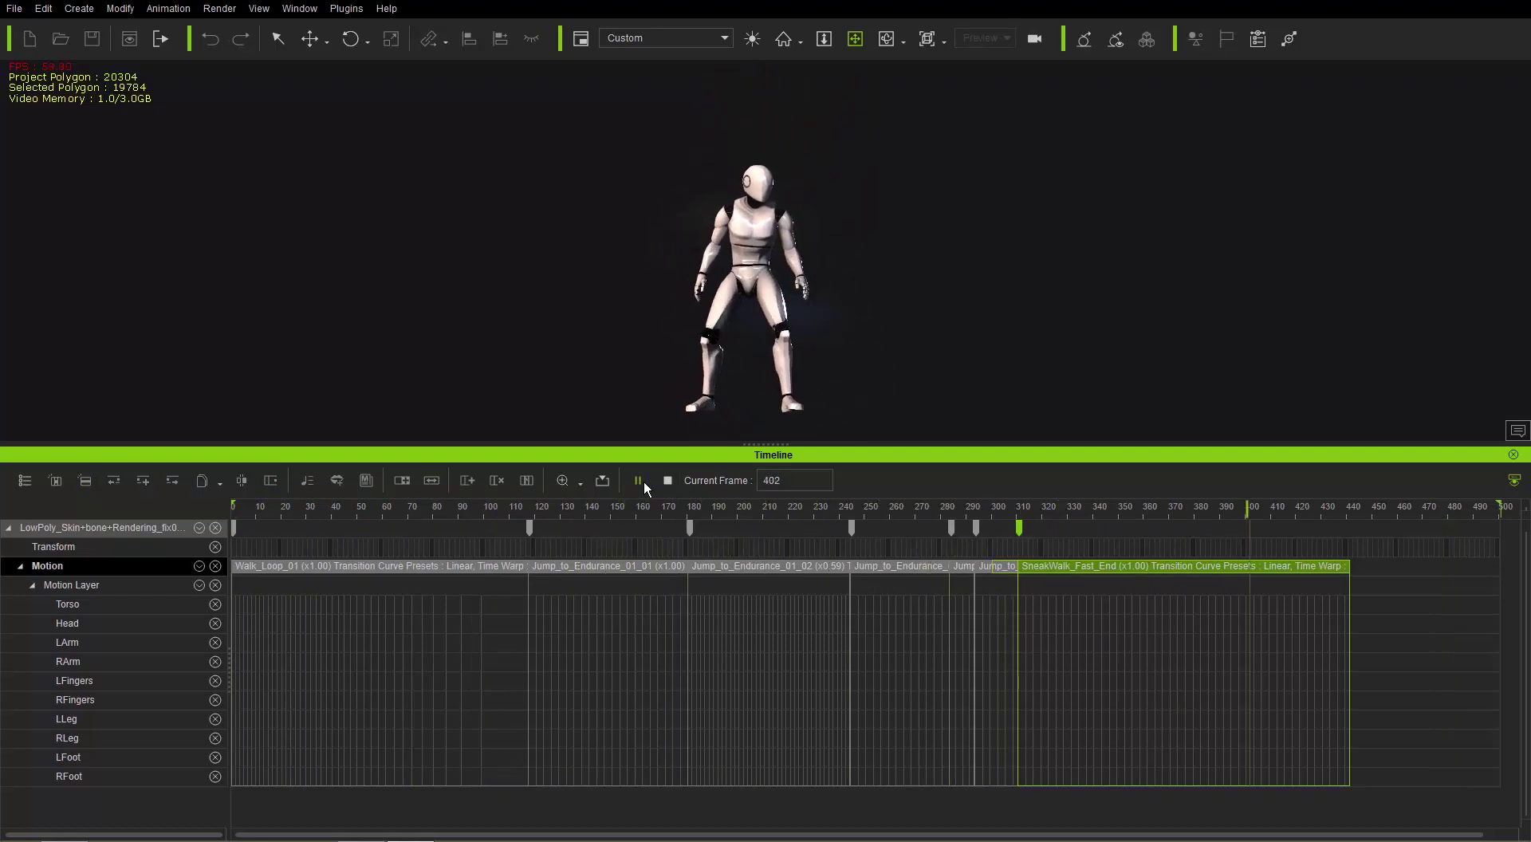
click(643, 482)
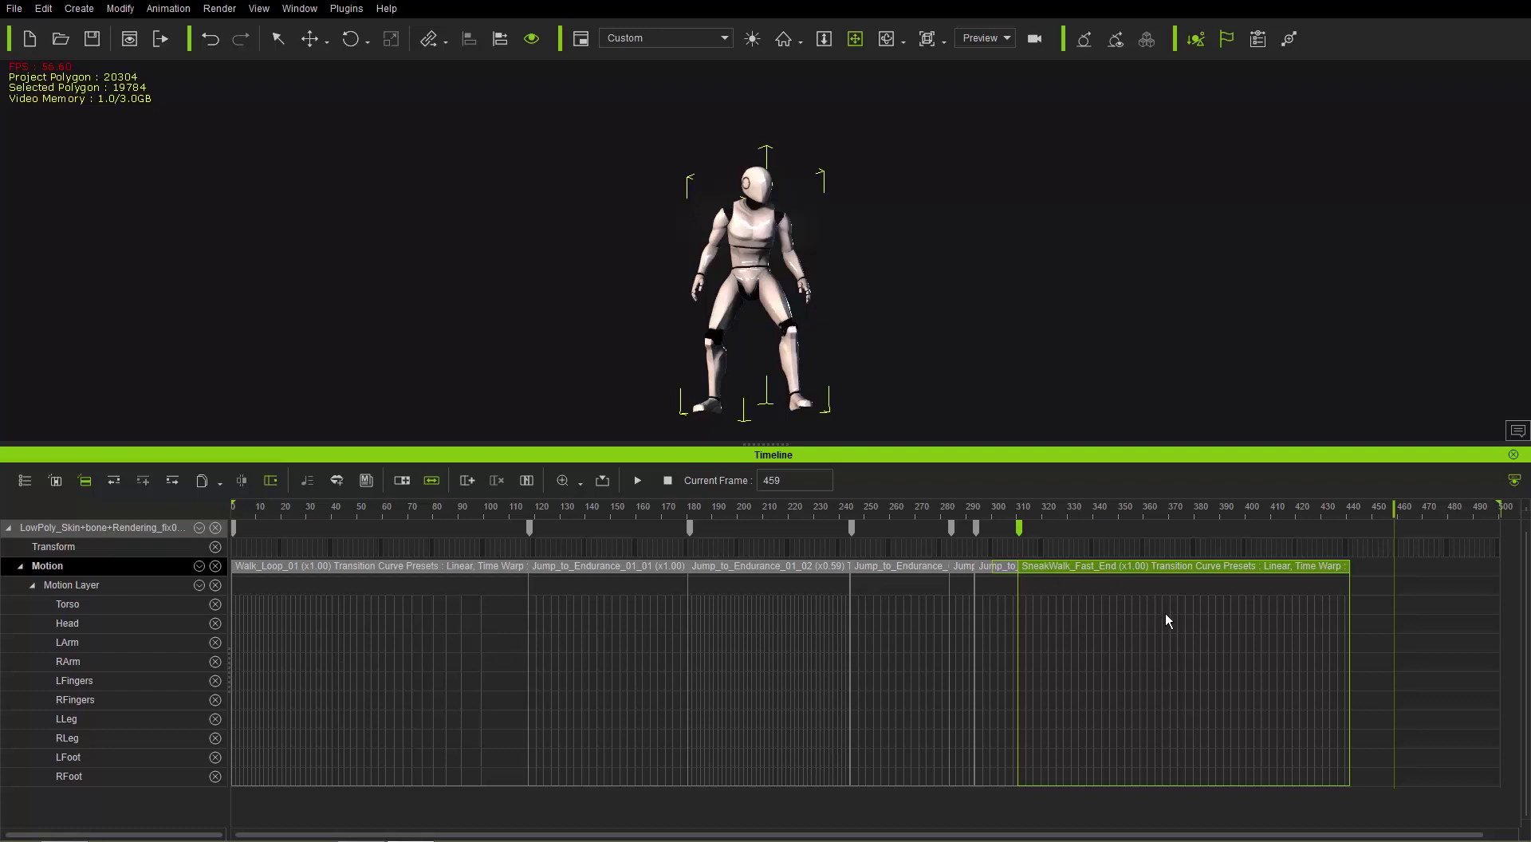
- Shorten SneakWalk_Fast_End to end at frame 373, speeding it up to x2.11
scroll(1167, 612, up, 3)
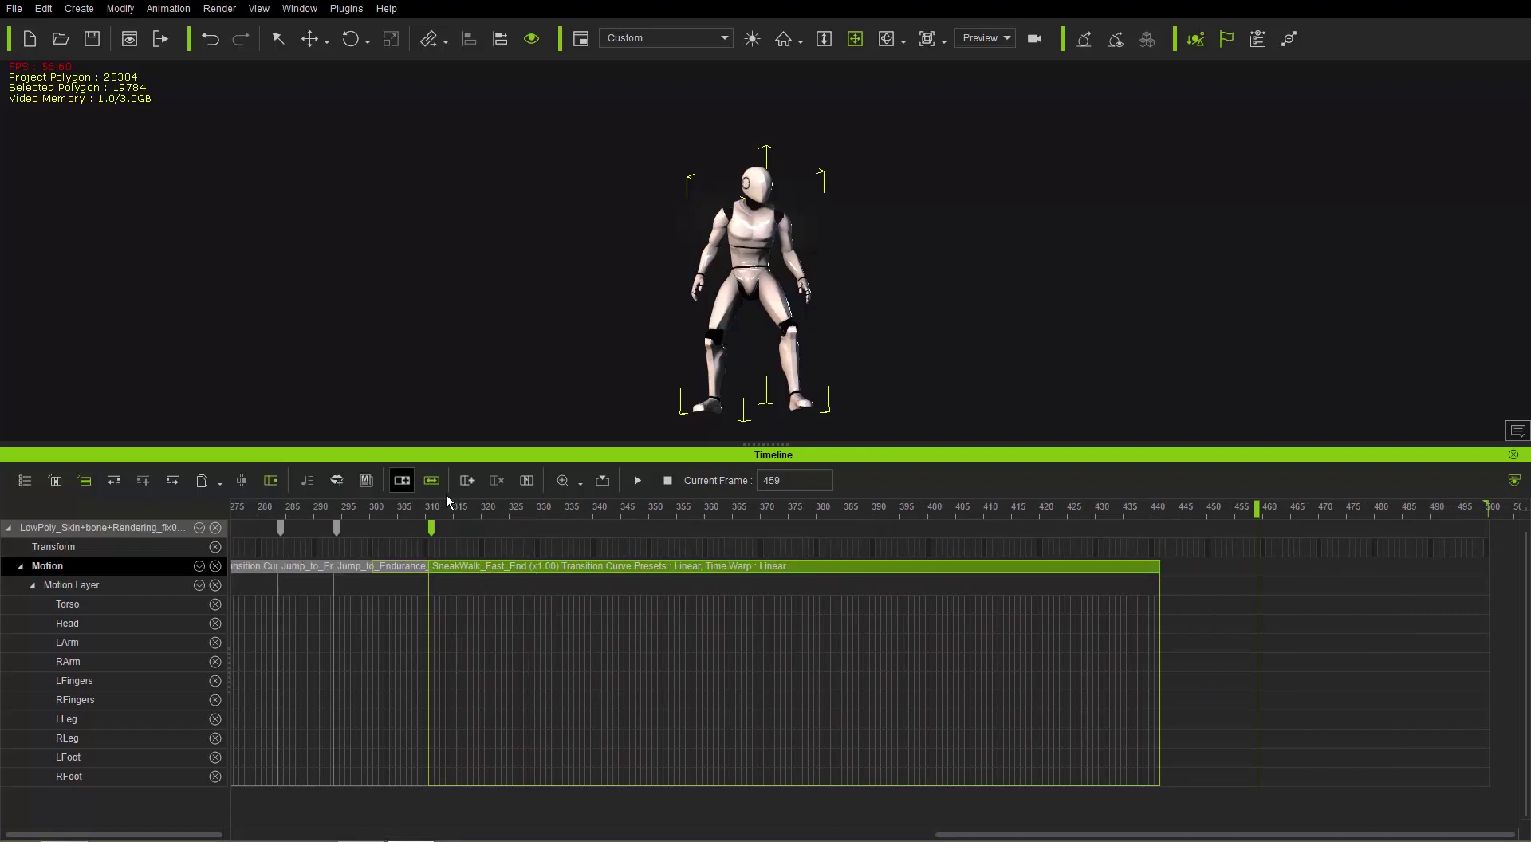
drag(1159, 566, 776, 569)
scroll(633, 646, up, 1)
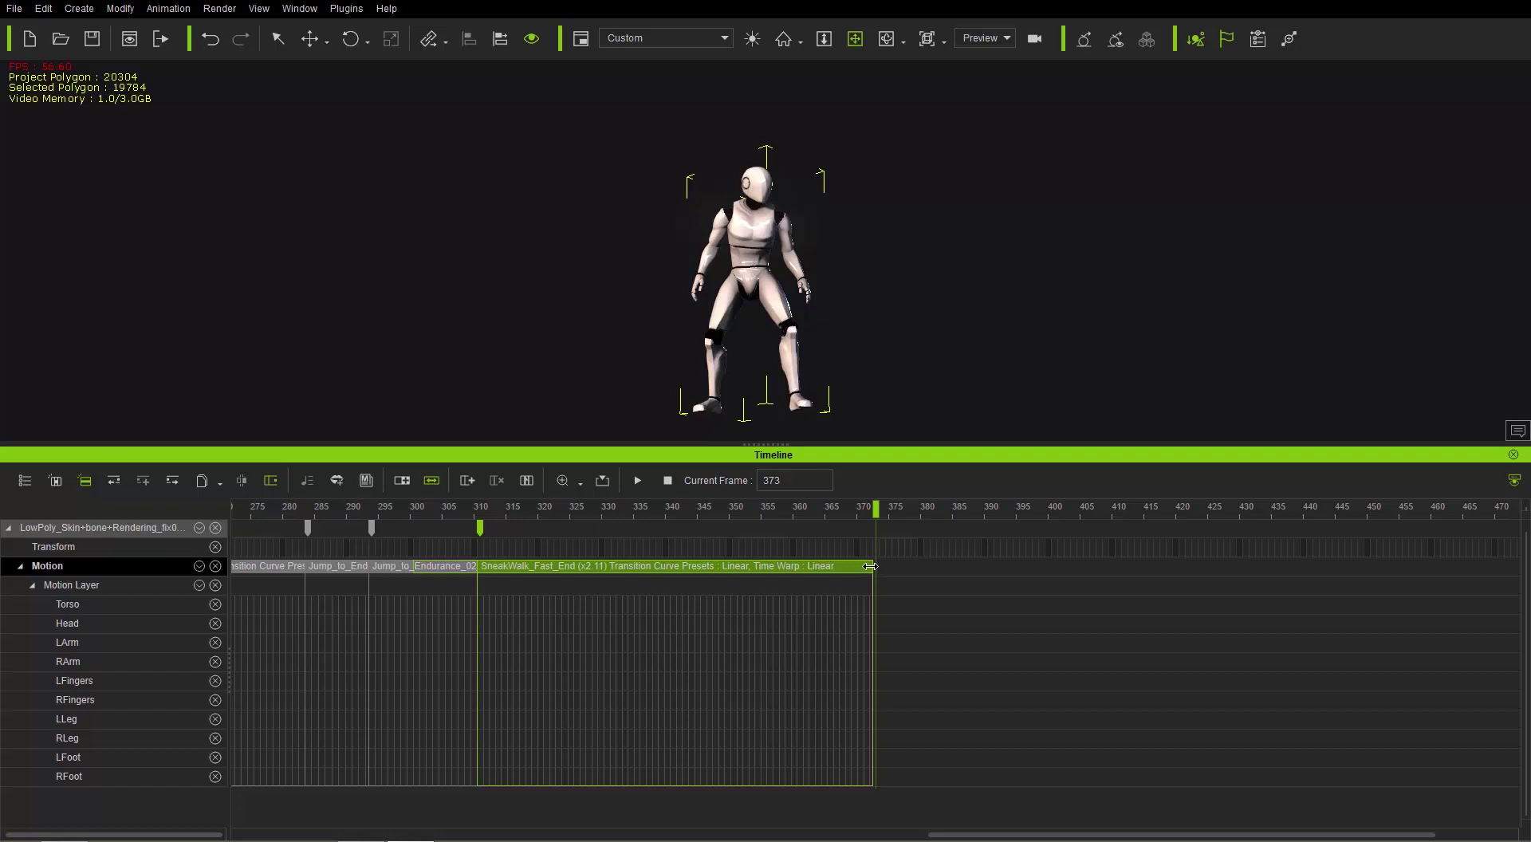
- Slow SneakWalk_Fast_End by stretching it to frame 471, and return it to x1.00 speed ending at frame 442
drag(871, 566, 1502, 535)
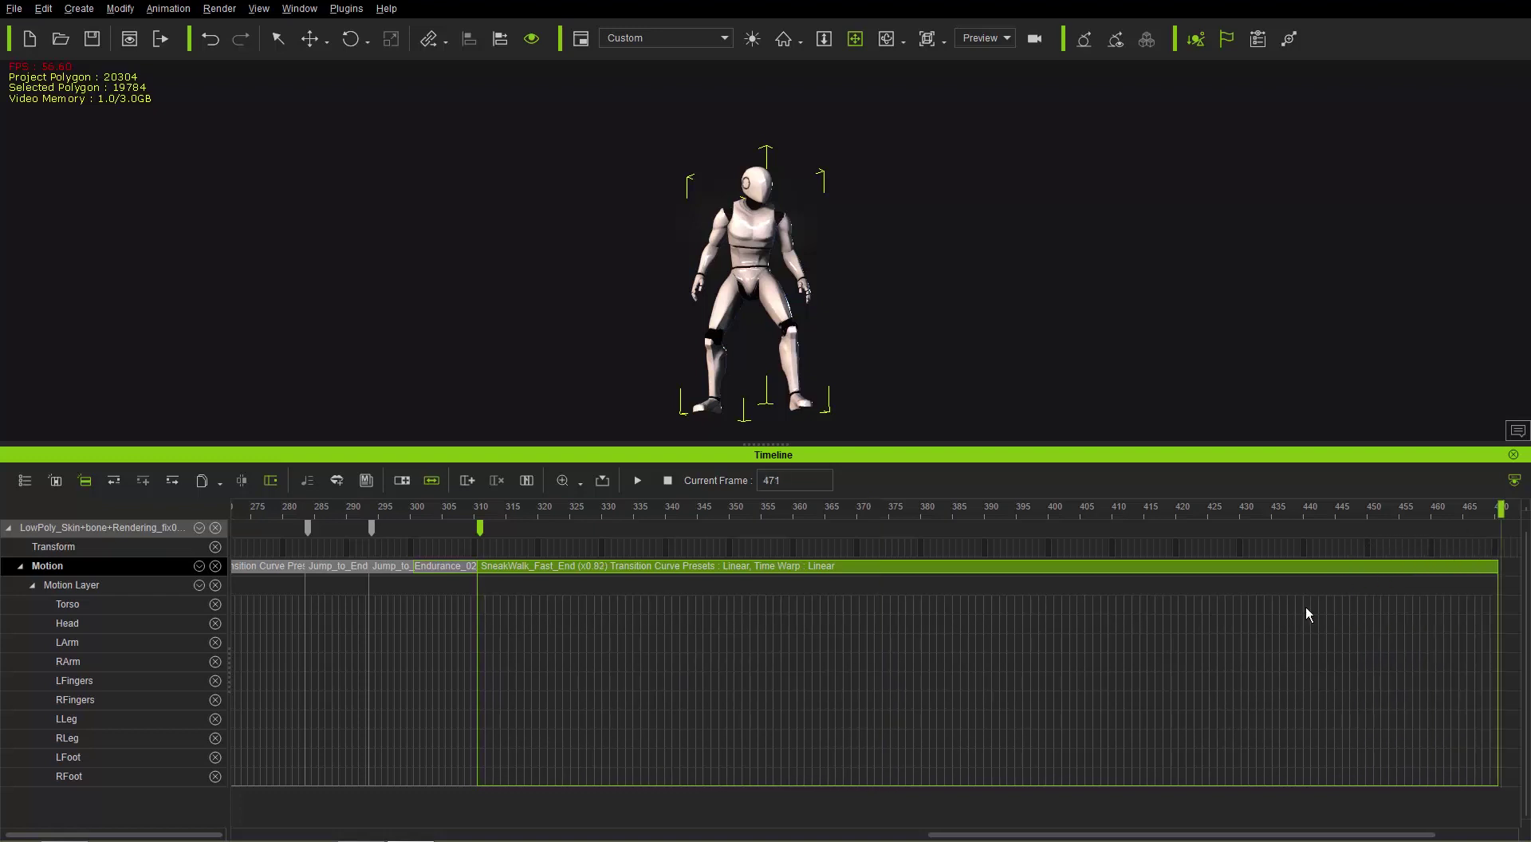
scroll(1291, 610, down, 3)
scroll(1297, 614, down, 1)
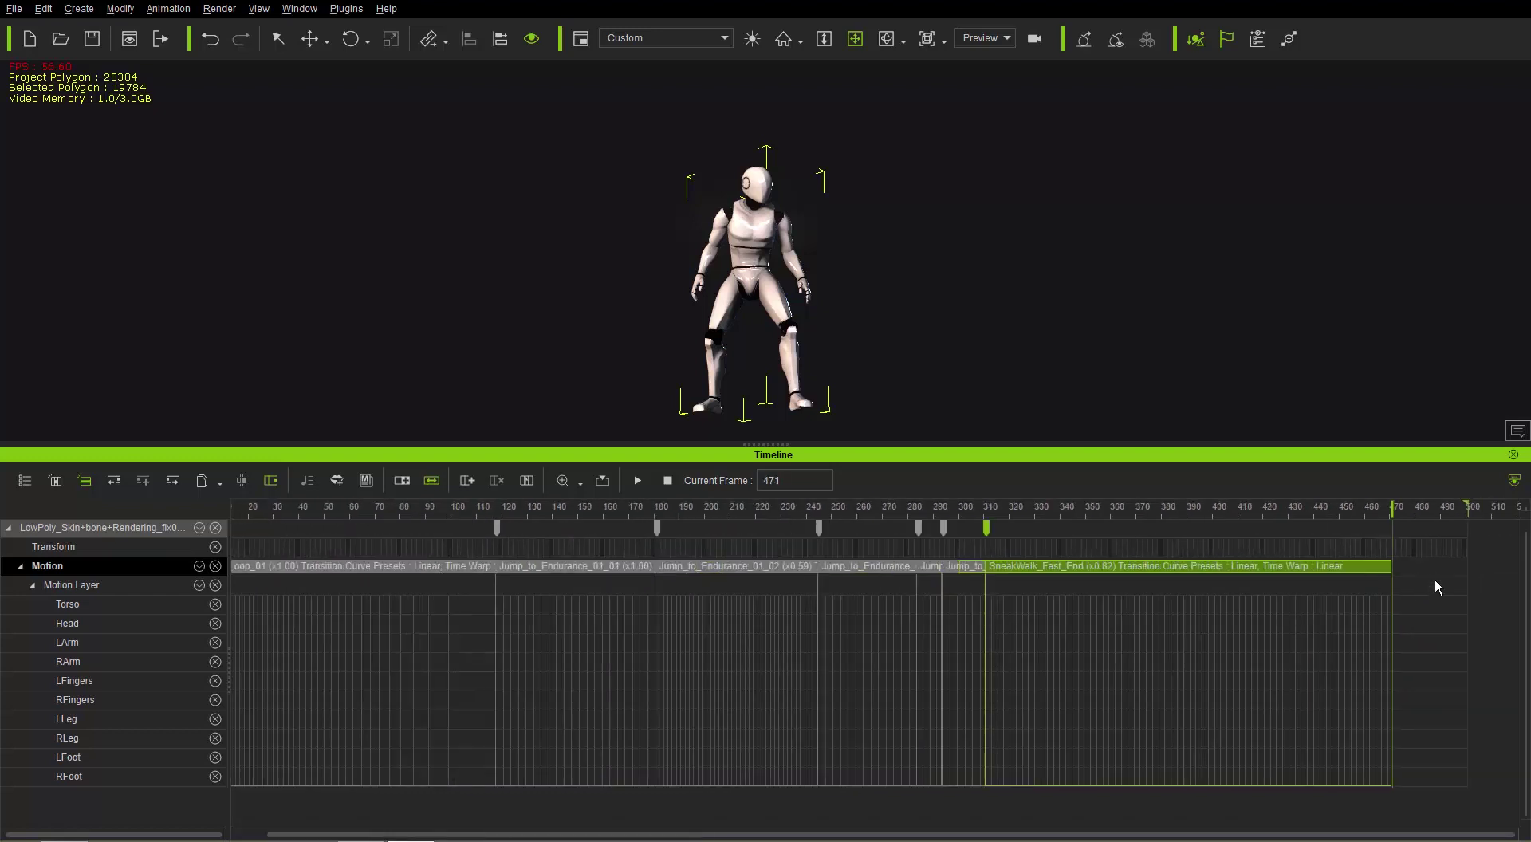
drag(1390, 567, 1317, 565)
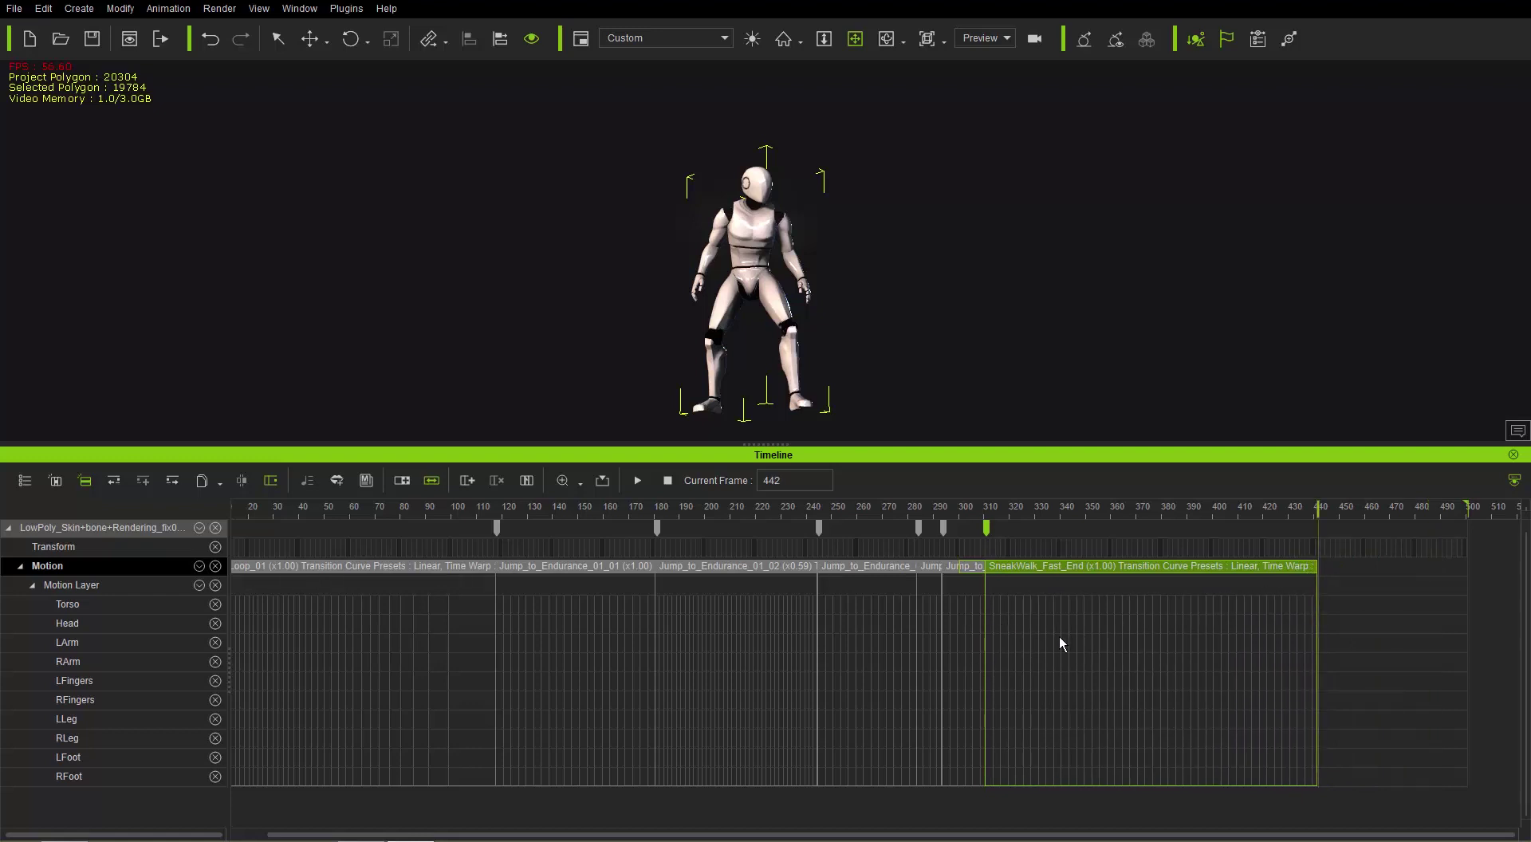